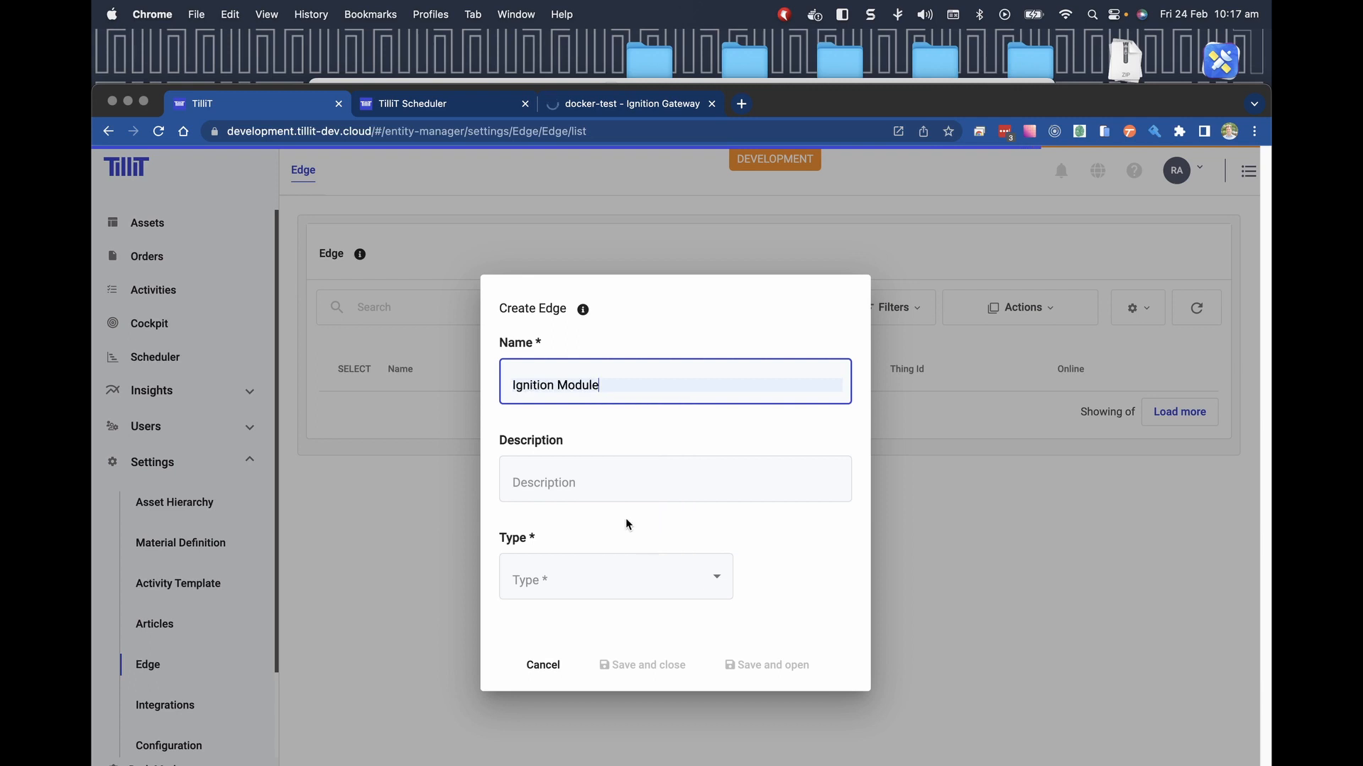
# Set the Ignition Module edge type to IOT_CONNECTION and save it.
pyautogui.click(608, 568)
pyautogui.click(615, 701)
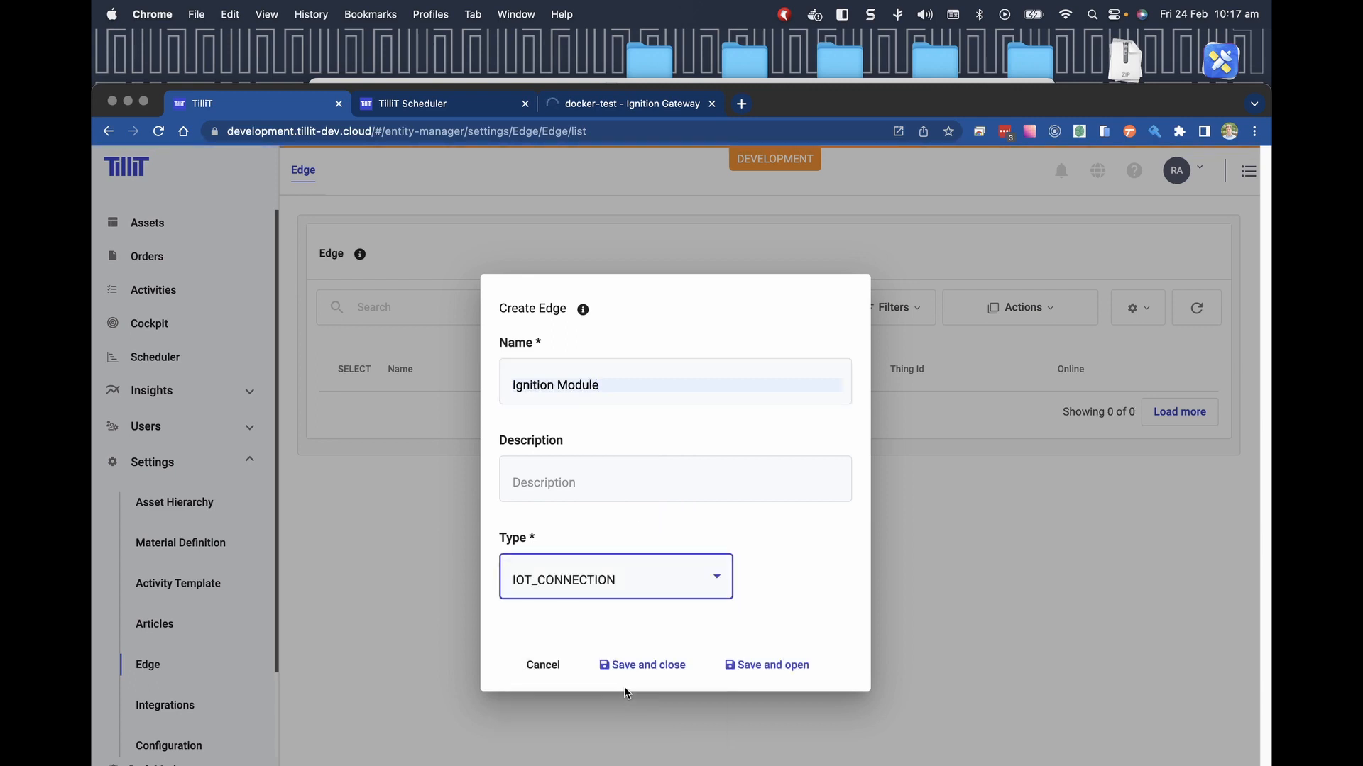
pyautogui.click(792, 672)
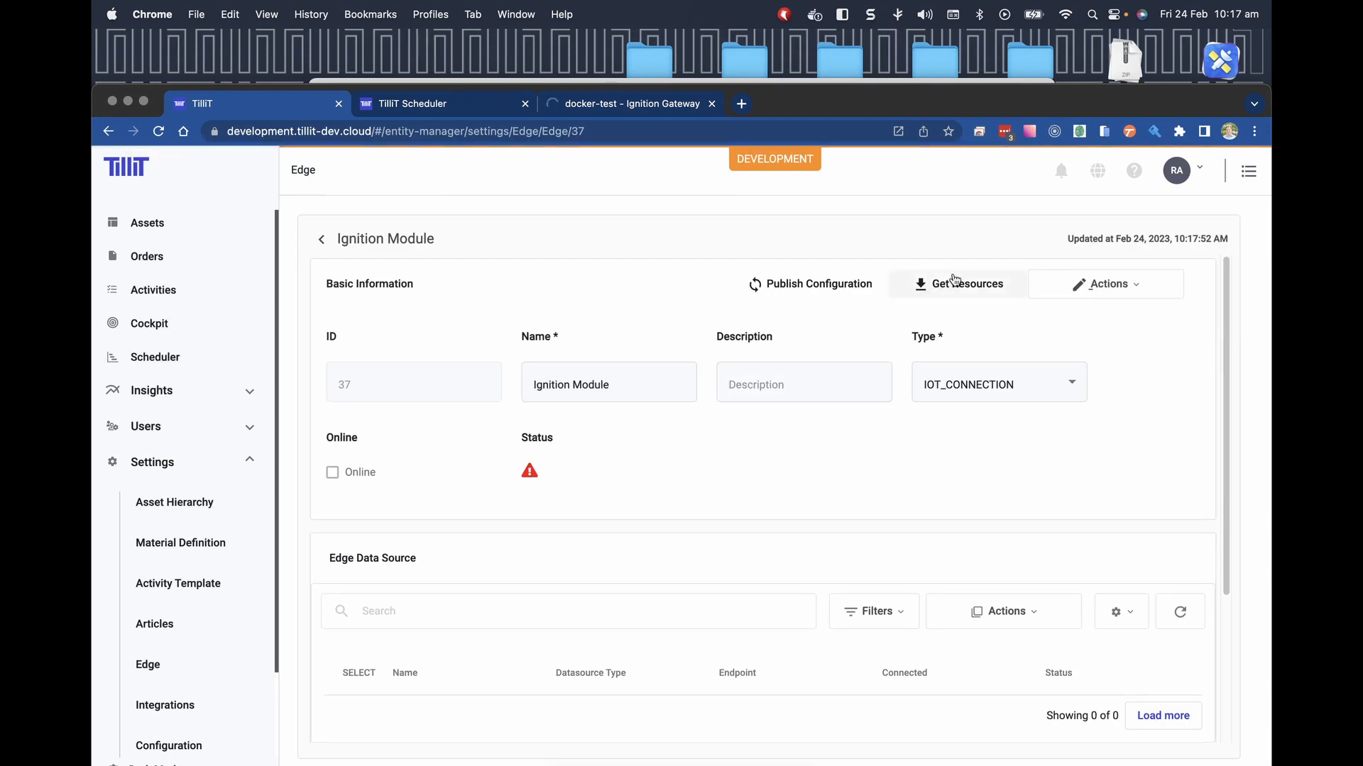
# Download the edge's resources as TillitEdge-25df9a into the Ignition Demo folder.
pyautogui.click(956, 281)
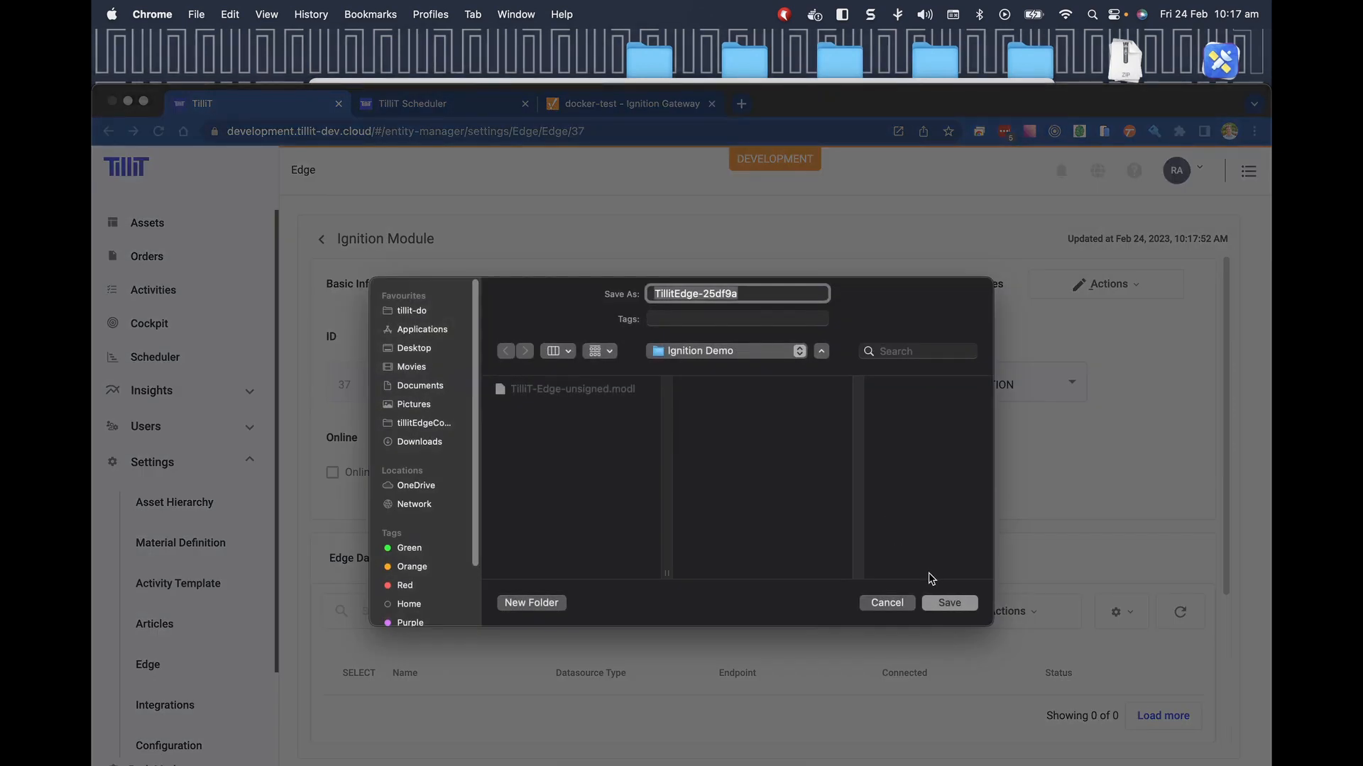
pyautogui.click(945, 605)
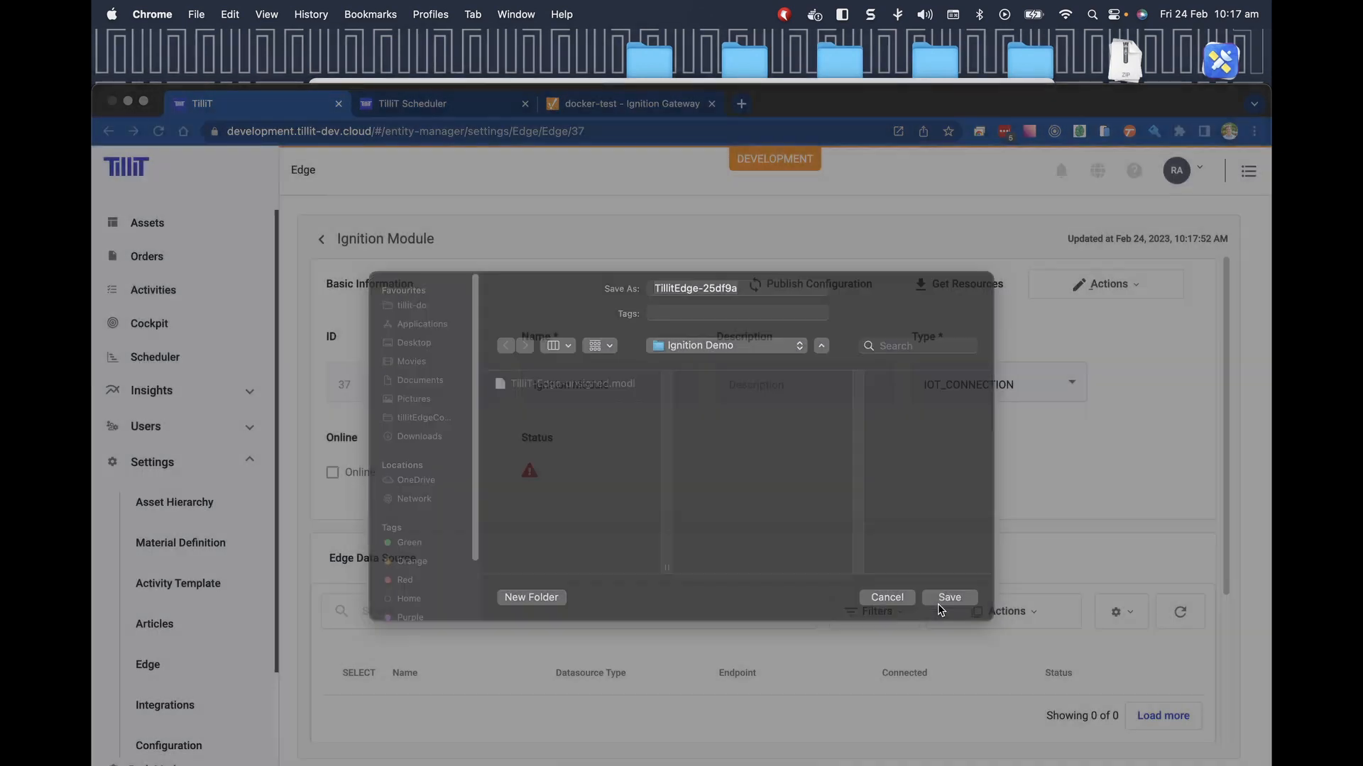
pyautogui.click(608, 105)
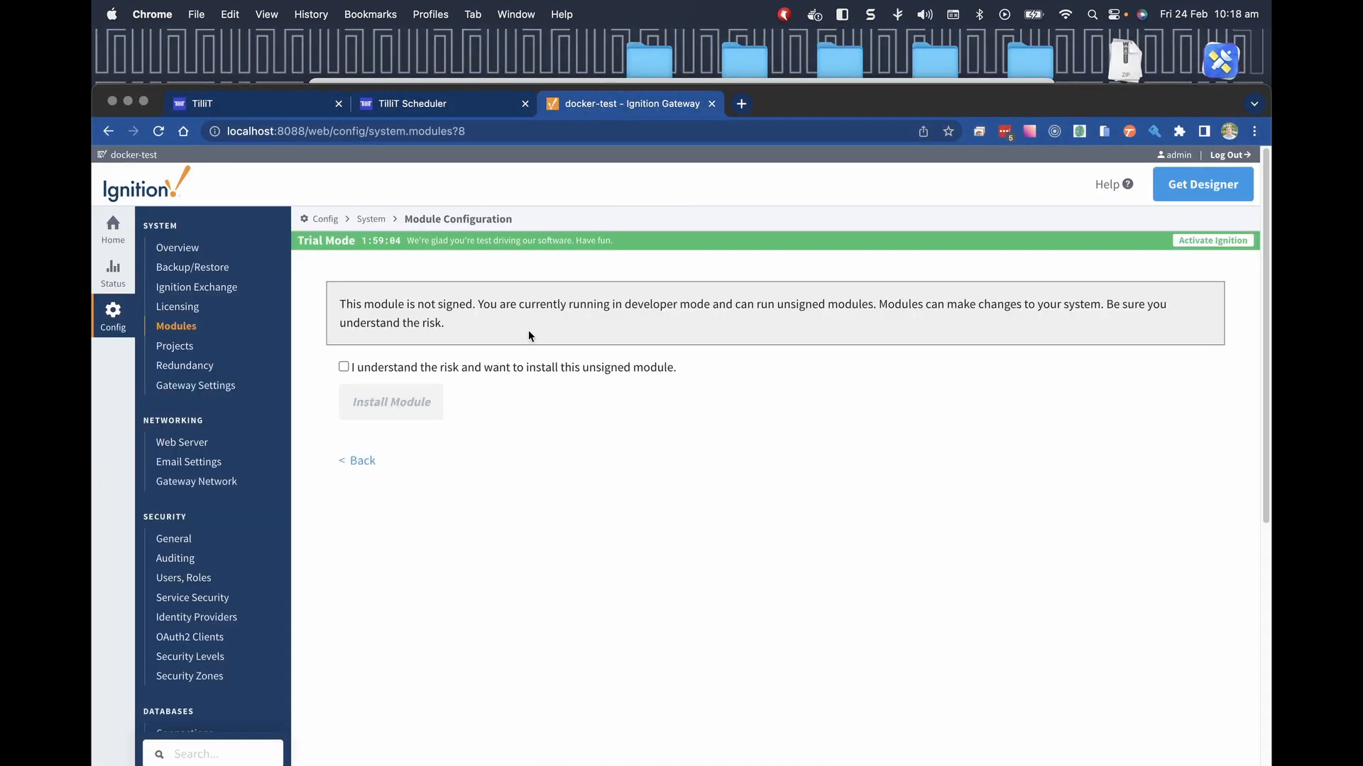
# Accept the unsigned-module risk, install TilliT Edge, and open TILLIT > Settings.
pyautogui.click(343, 367)
pyautogui.click(370, 399)
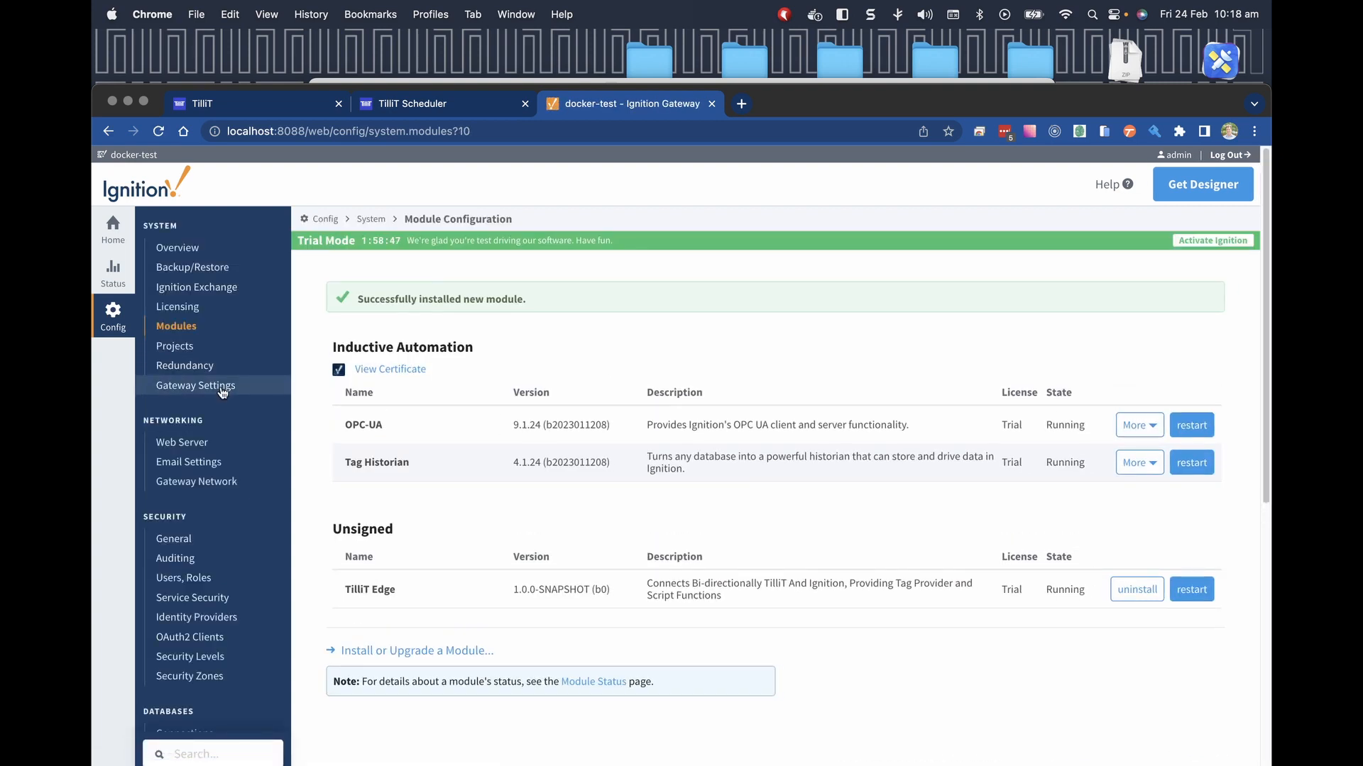
pyautogui.scroll(-5, 222, 455)
pyautogui.scroll(-4, 223, 455)
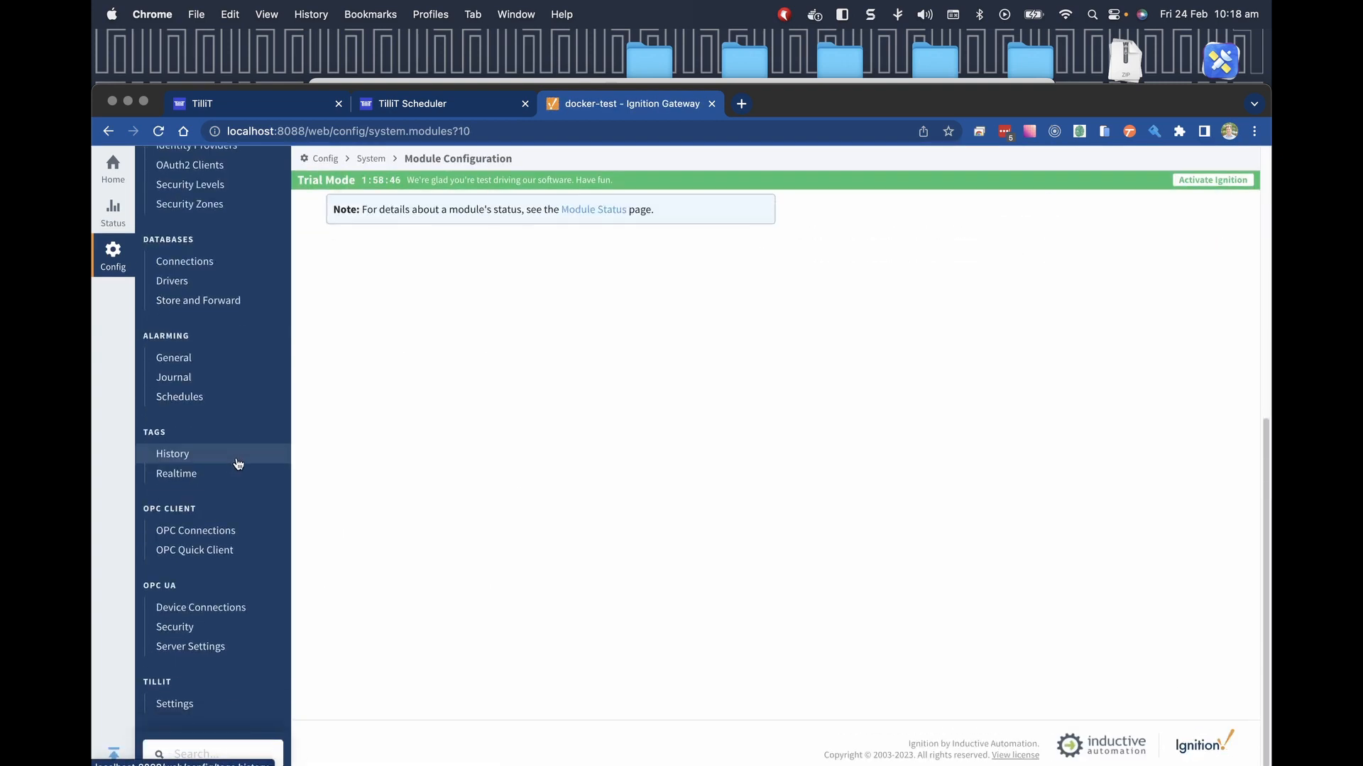
pyautogui.click(175, 704)
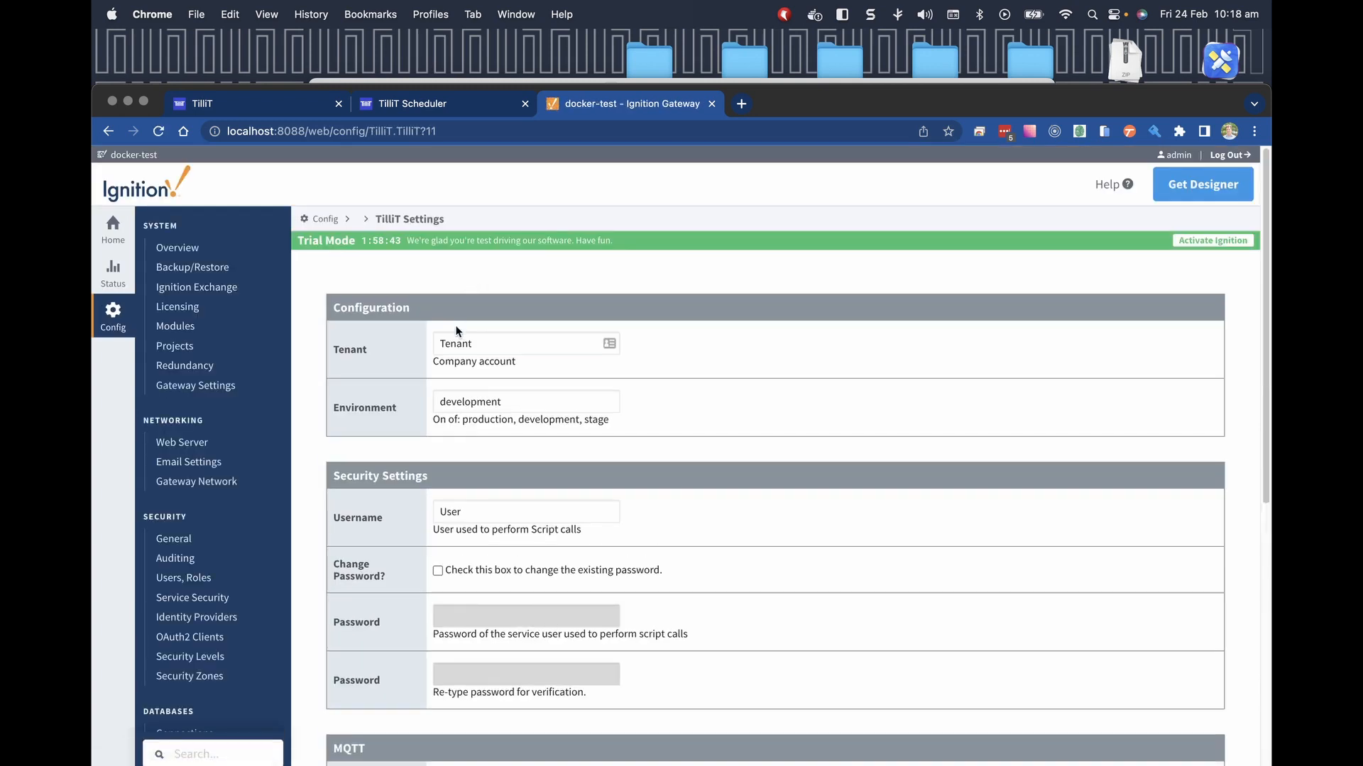
# Set the Tenant to 'dairy' and enter the service user's username.
pyautogui.doubleClick(450, 344)
pyautogui.write('dairy')
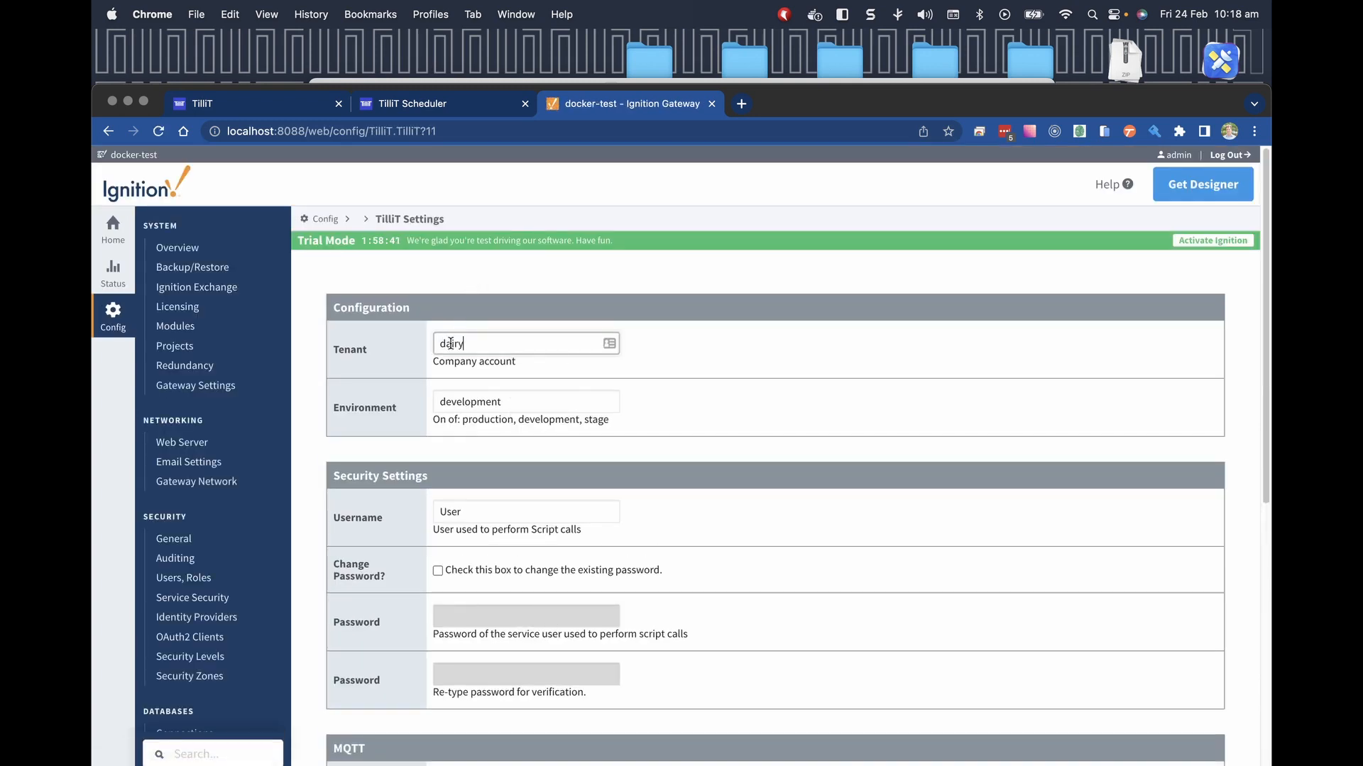
pyautogui.doubleClick(458, 517)
pyautogui.write('ra')
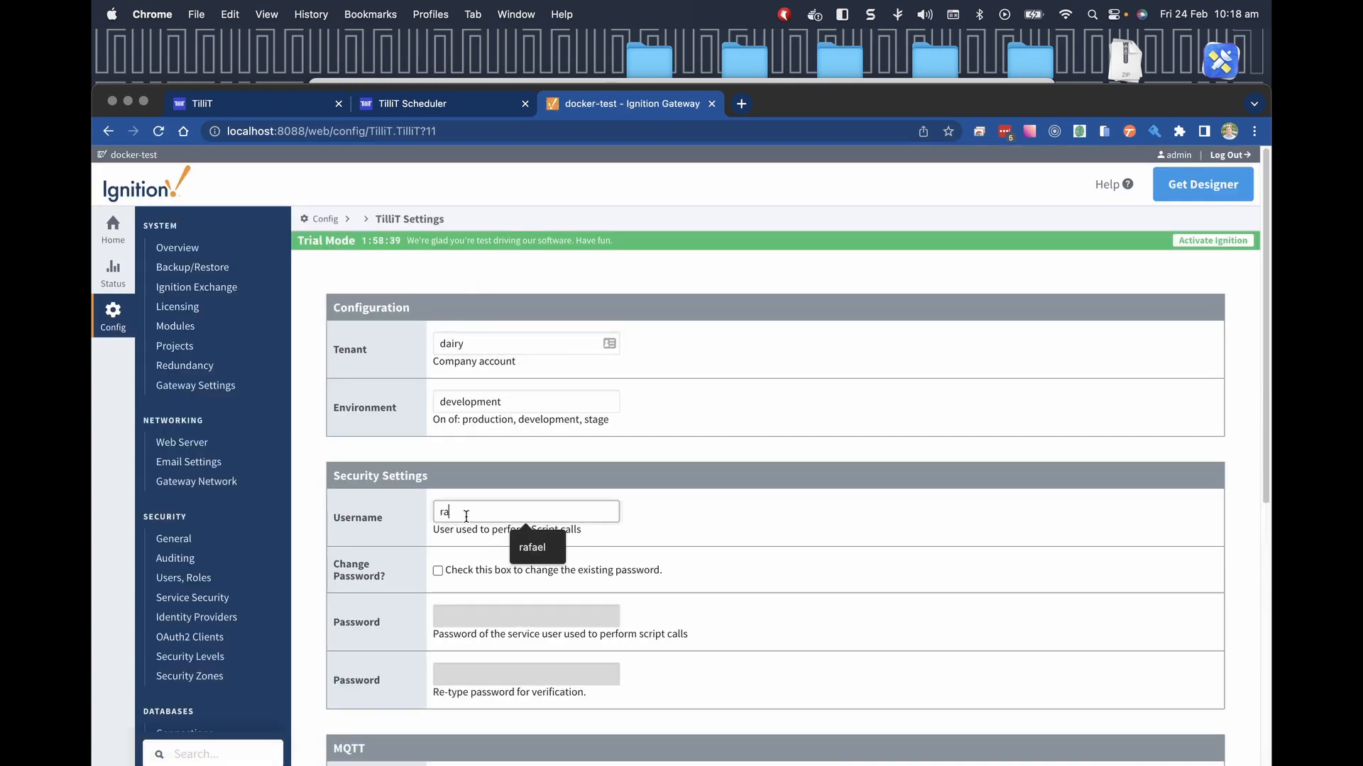
pyautogui.write('fael')
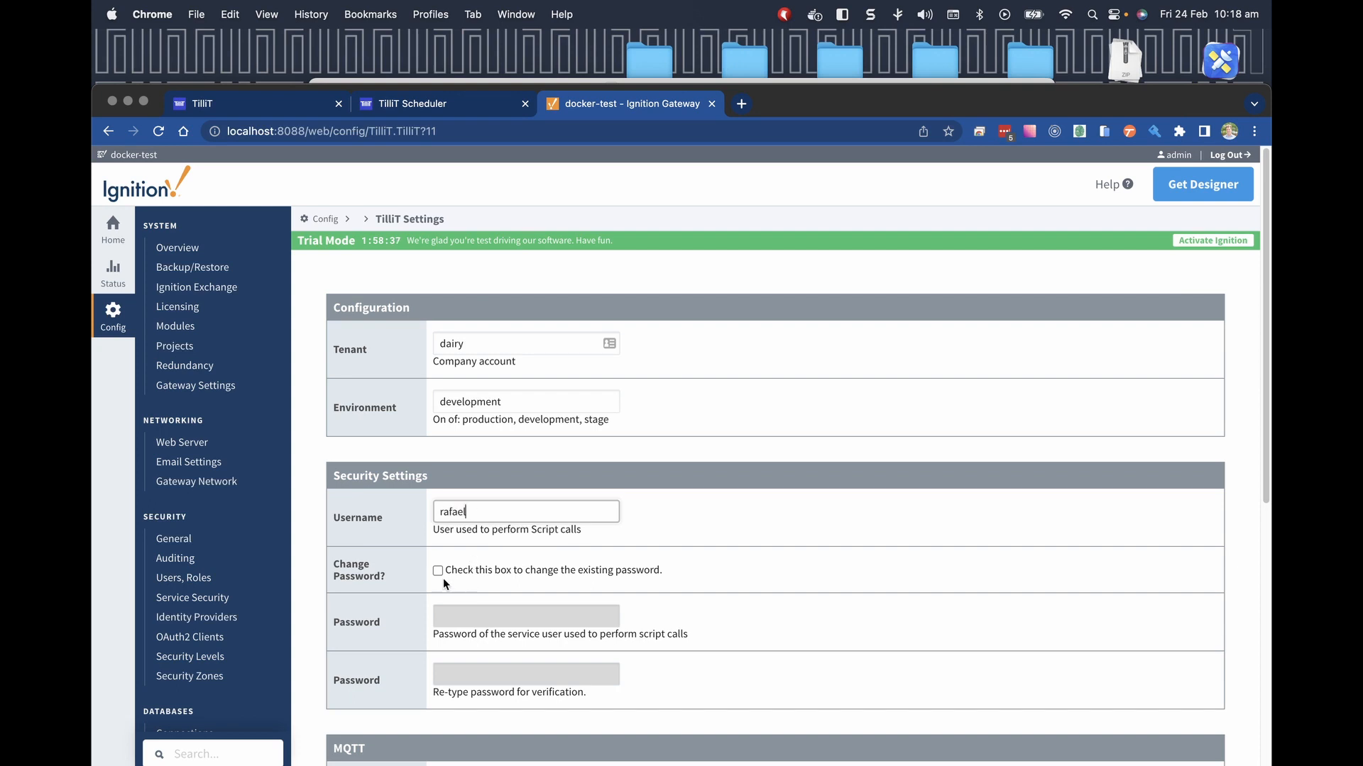
# Enable Change Password? and paste the dairy login's password from 1Password into both fields.
pyautogui.click(438, 572)
pyautogui.click(472, 616)
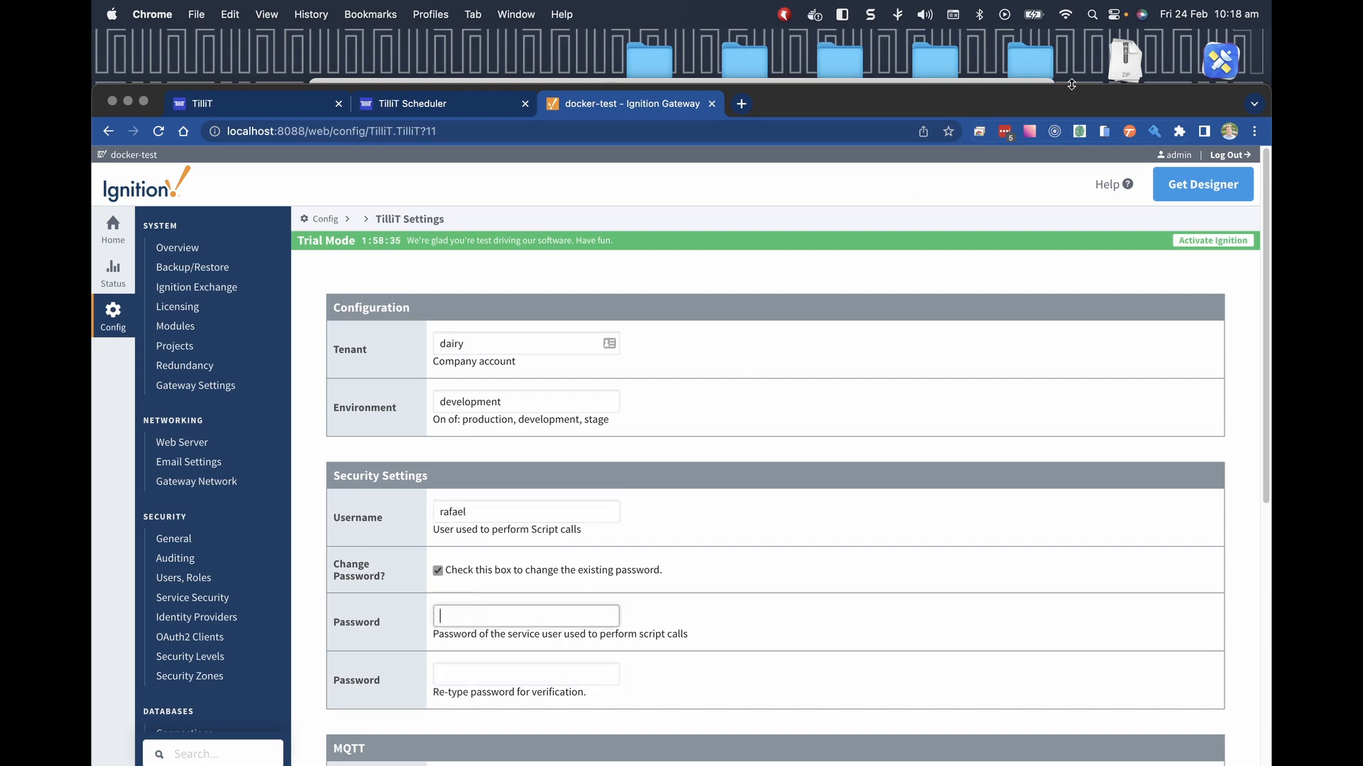
pyautogui.click(1005, 132)
pyautogui.write('dair')
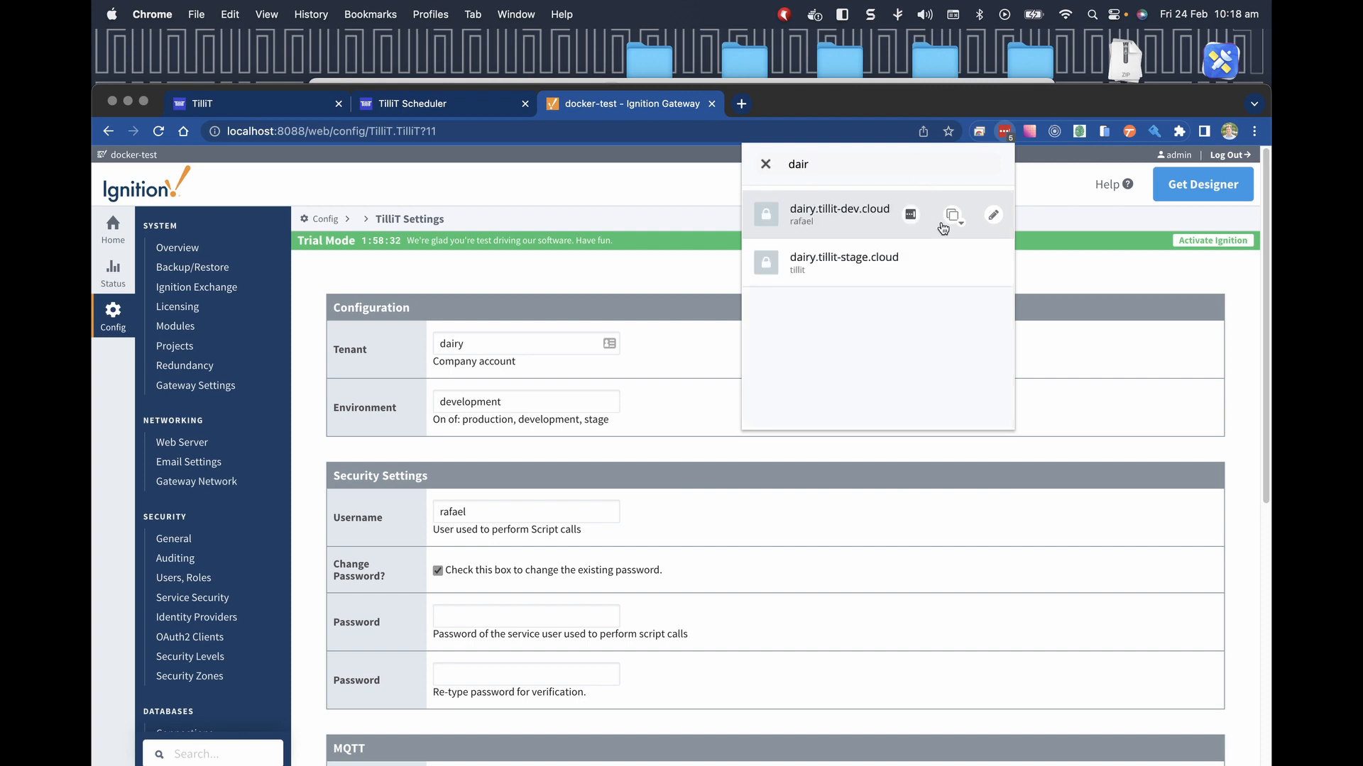
pyautogui.click(953, 214)
pyautogui.click(908, 282)
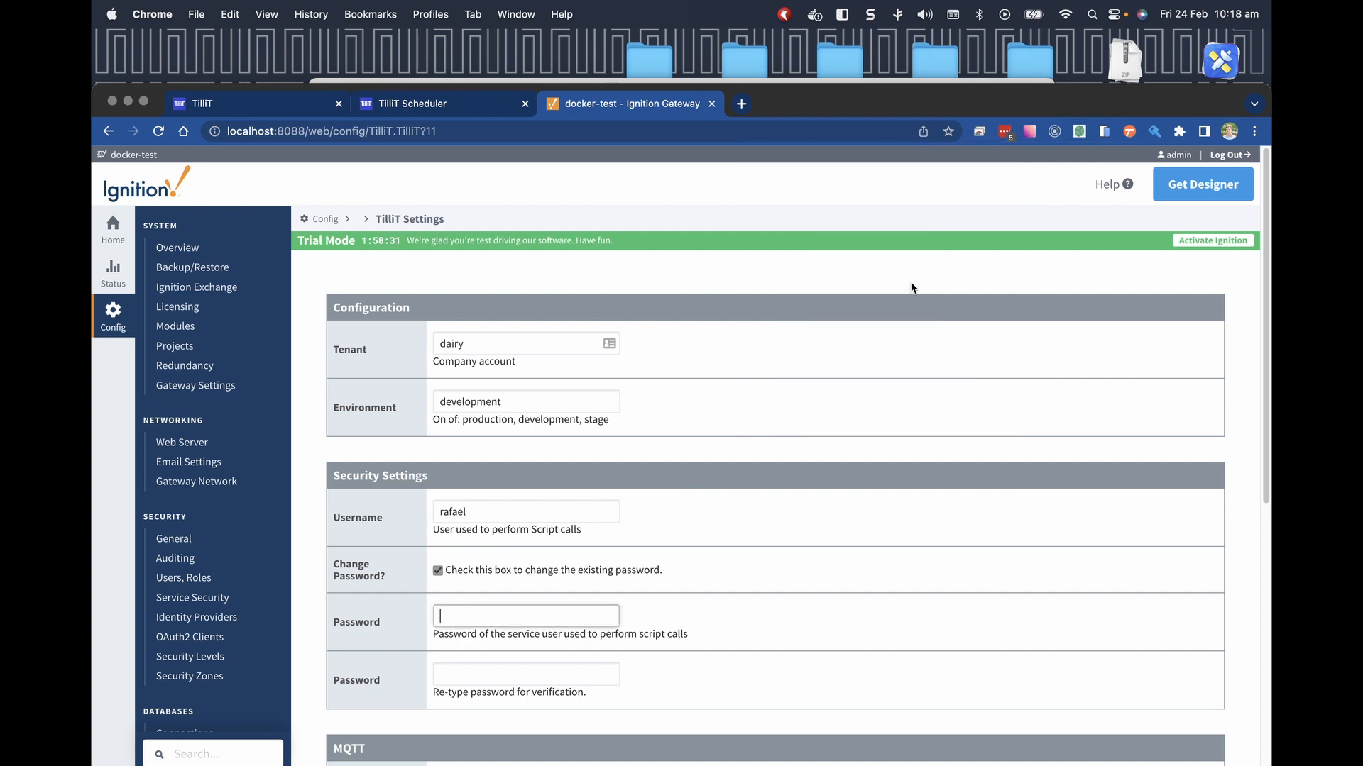
pyautogui.press('super+v')
pyautogui.click(487, 670)
pyautogui.press('super+v')
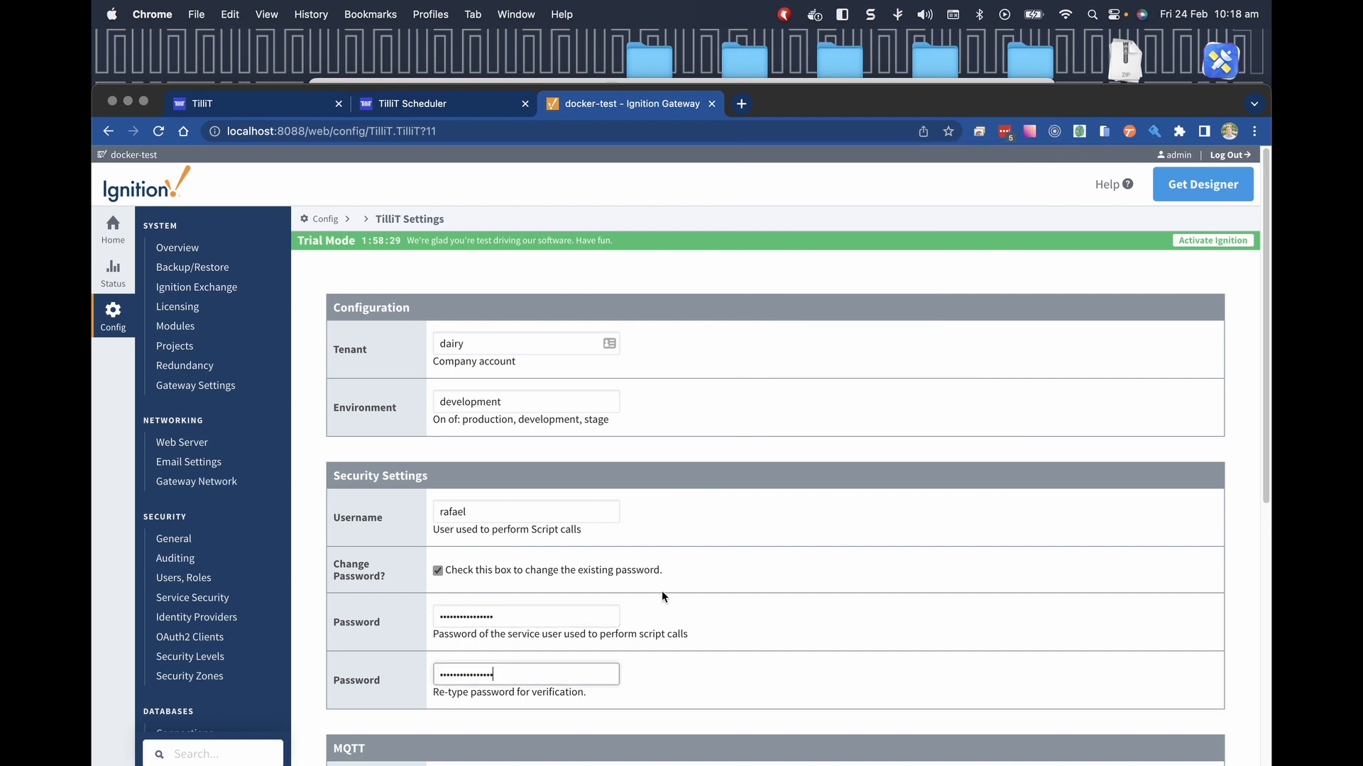
pyautogui.scroll(-6, 665, 598)
pyautogui.click(473, 350)
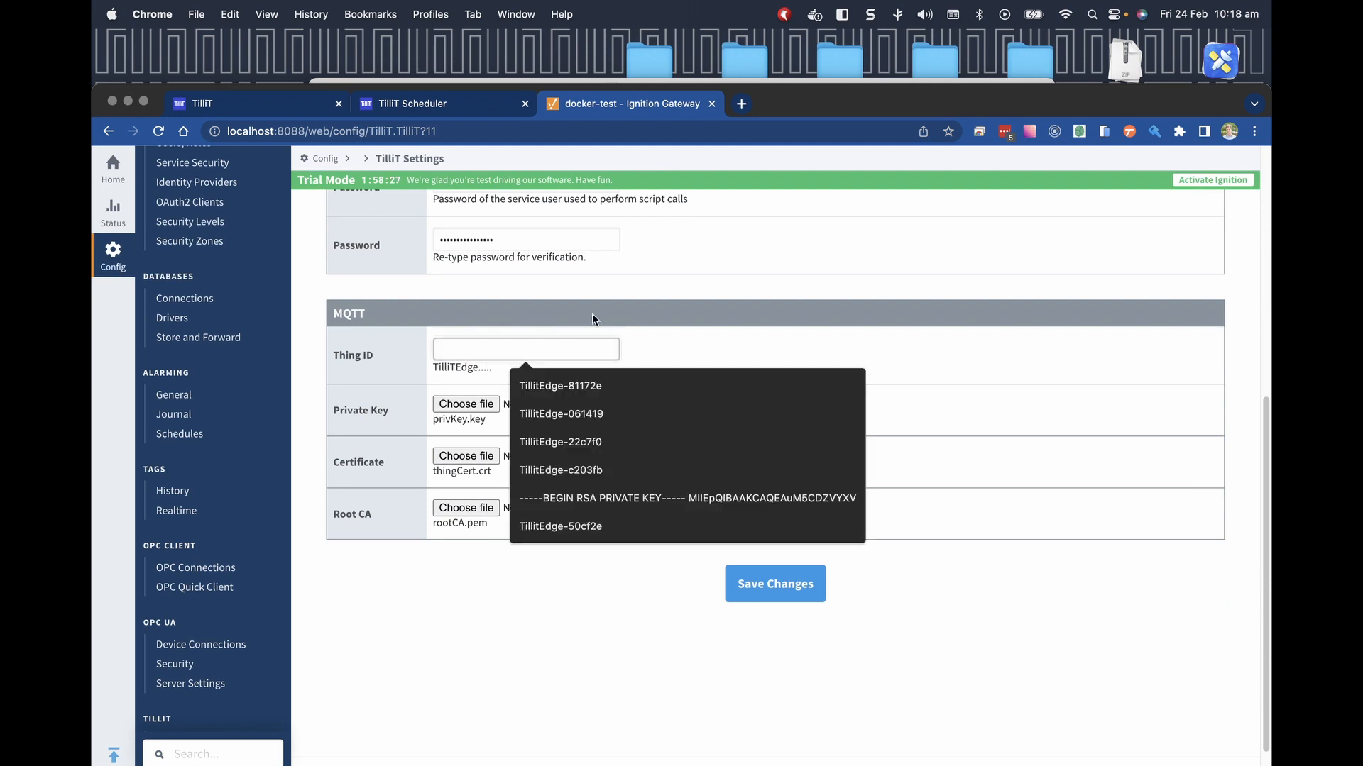
# Enter TillitEdge-25df9a as the Thing ID.
pyautogui.press('super+Tab')
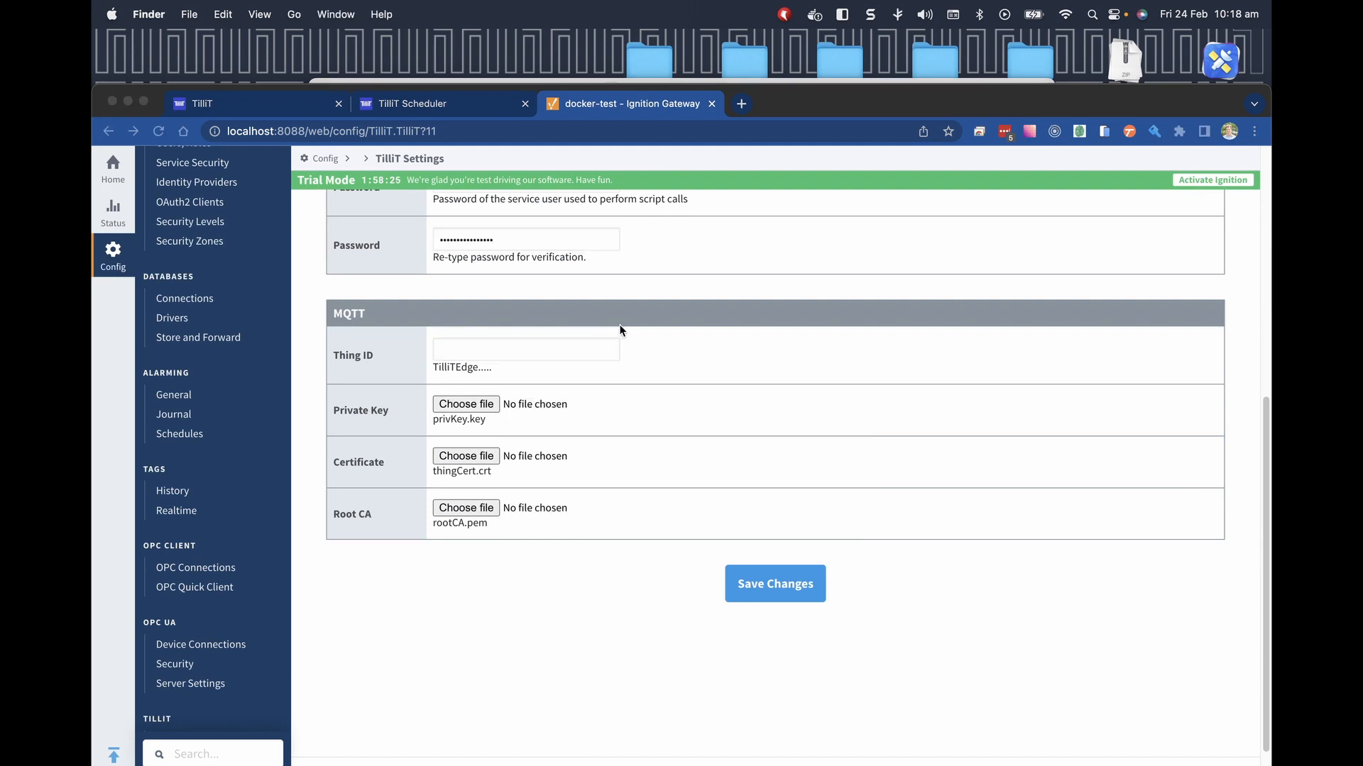
pyautogui.moveTo(92, 316); pyautogui.dragTo(567, 314)
pyautogui.click(505, 389)
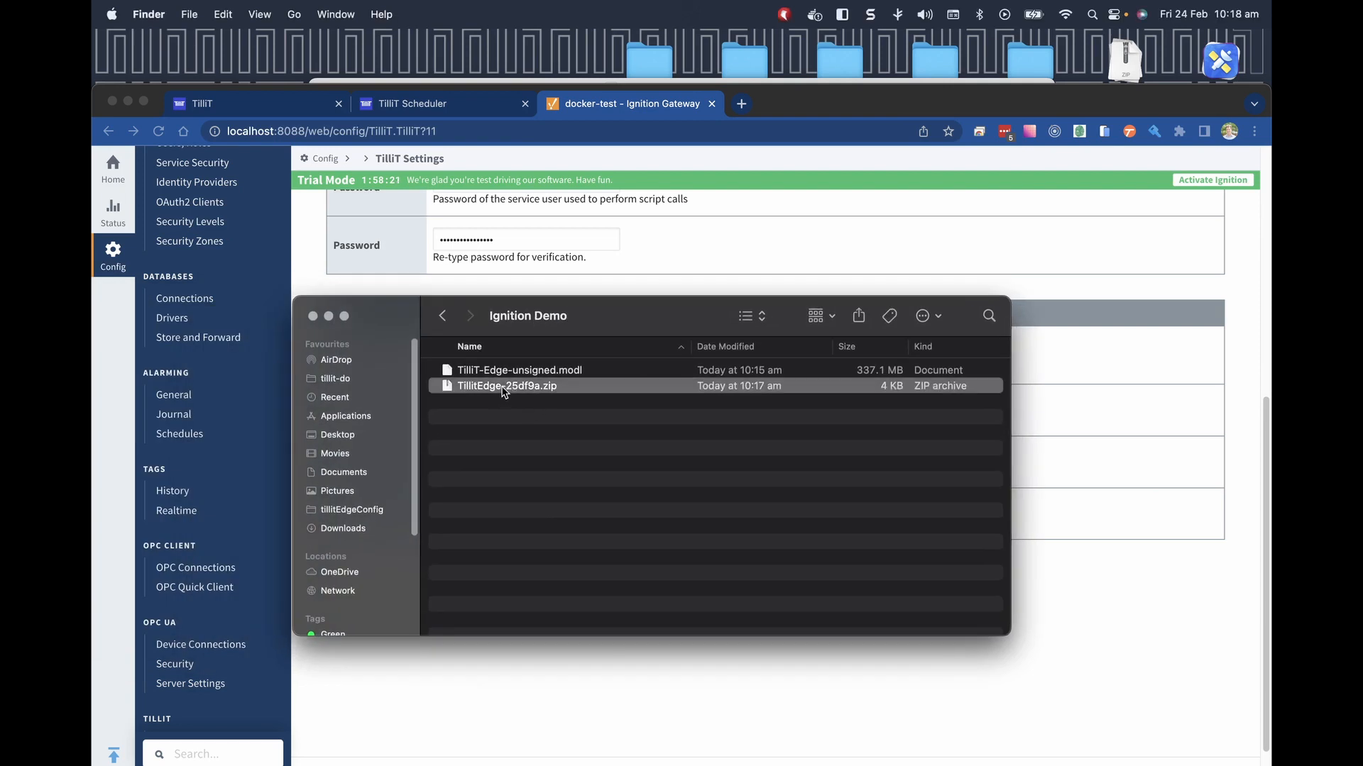
pyautogui.click(810, 716)
pyautogui.click(476, 348)
pyautogui.press('super+v')
# Extract TillitEdge-25df9a.zip and attach privKey.key as the Private Key.
pyautogui.press('super+Tab')
pyautogui.doubleClick(519, 387)
pyautogui.press('super+Tab')
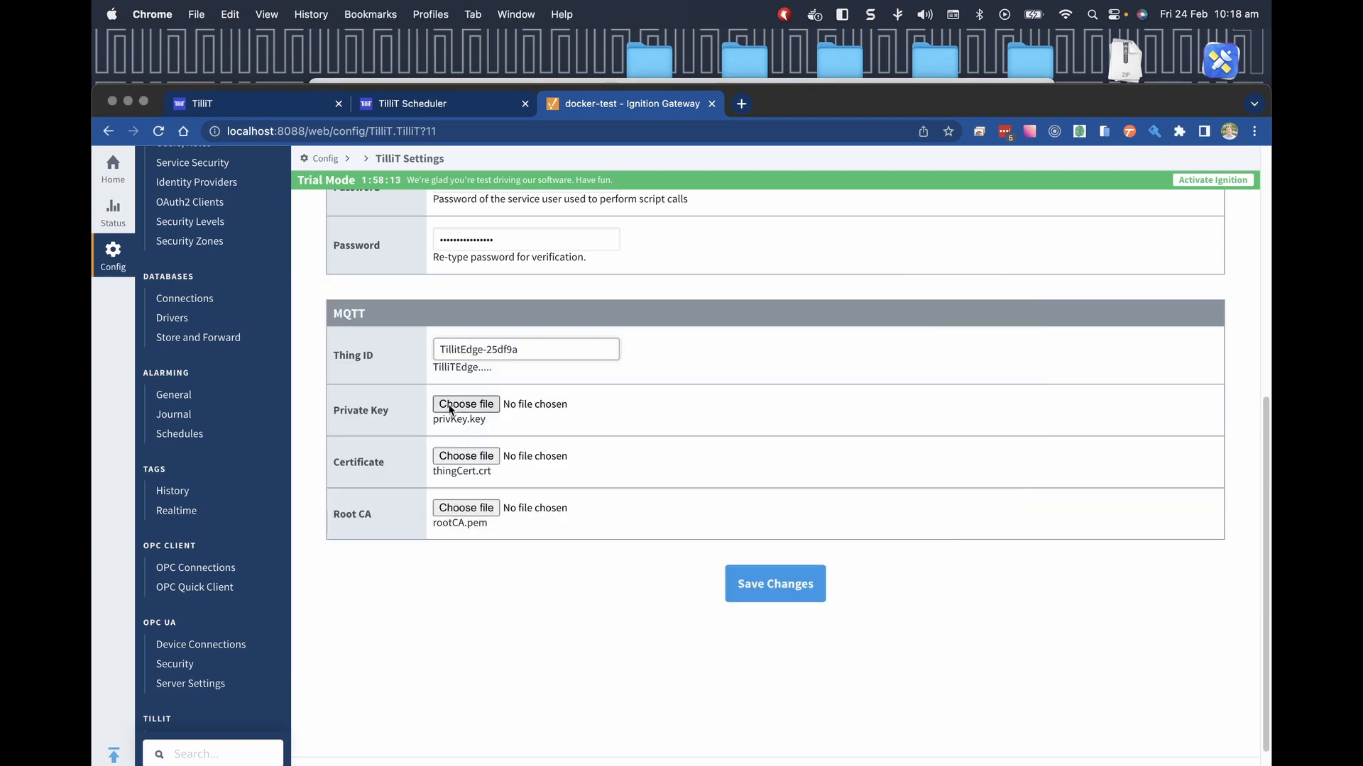
pyautogui.click(448, 403)
pyautogui.doubleClick(336, 61)
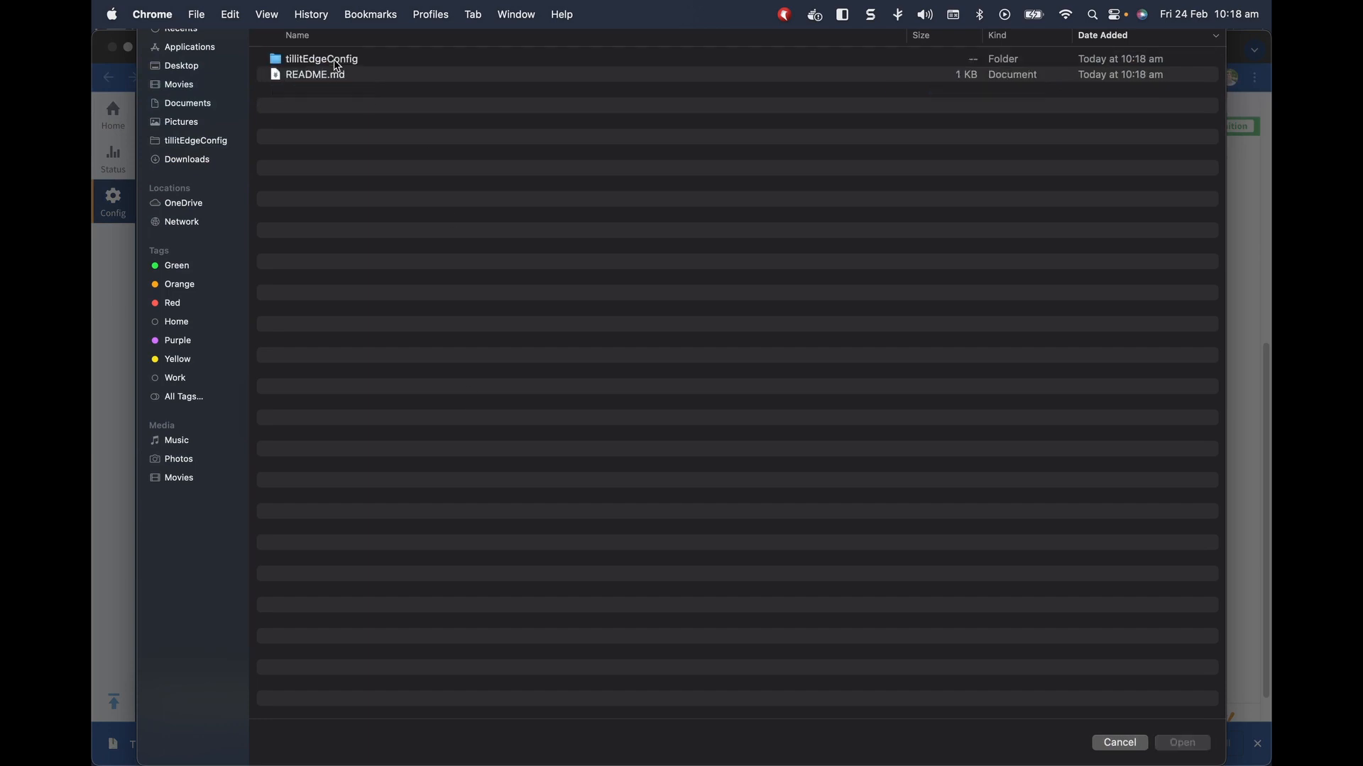
pyautogui.doubleClick(333, 66)
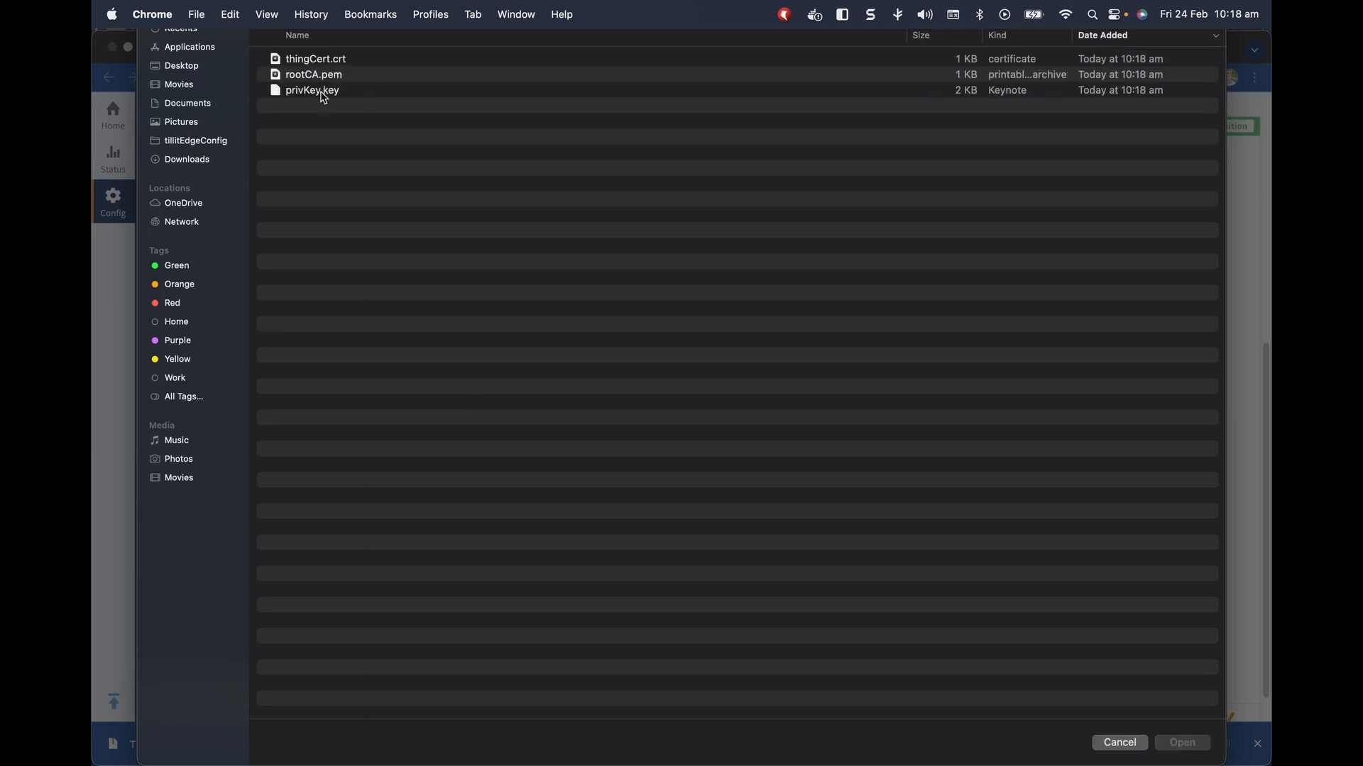
pyautogui.doubleClick(324, 92)
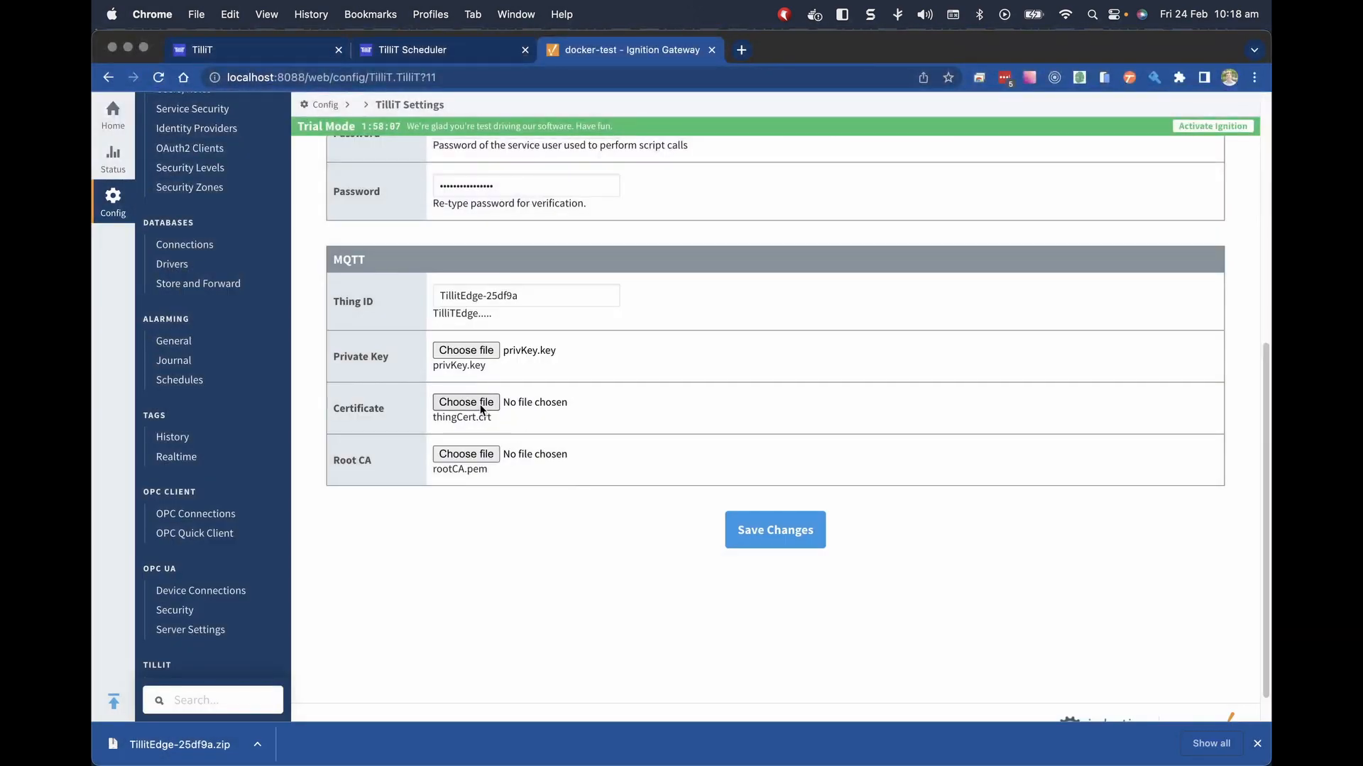
# Attach thingCert.crt as Certificate and rootCA.pem as Root CA, then save the settings.
pyautogui.click(482, 409)
pyautogui.doubleClick(316, 113)
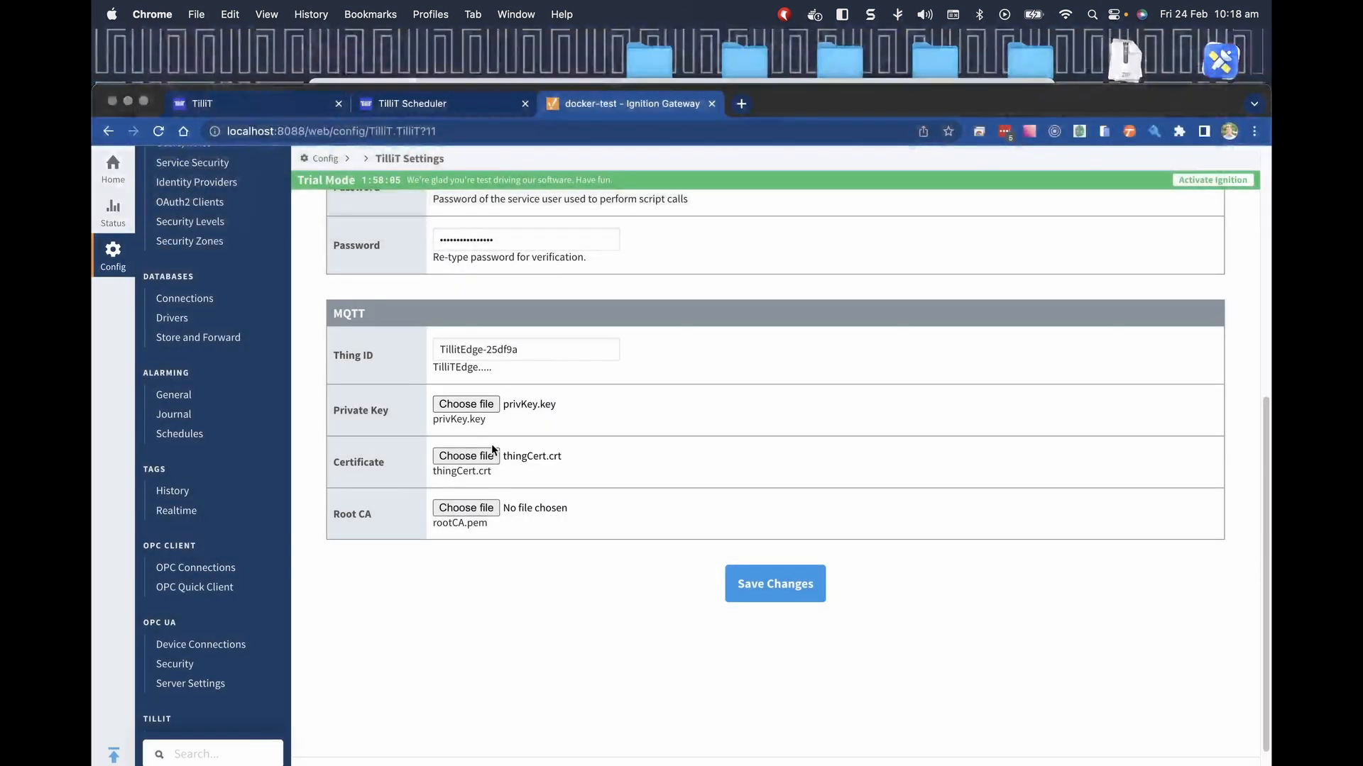
pyautogui.click(437, 507)
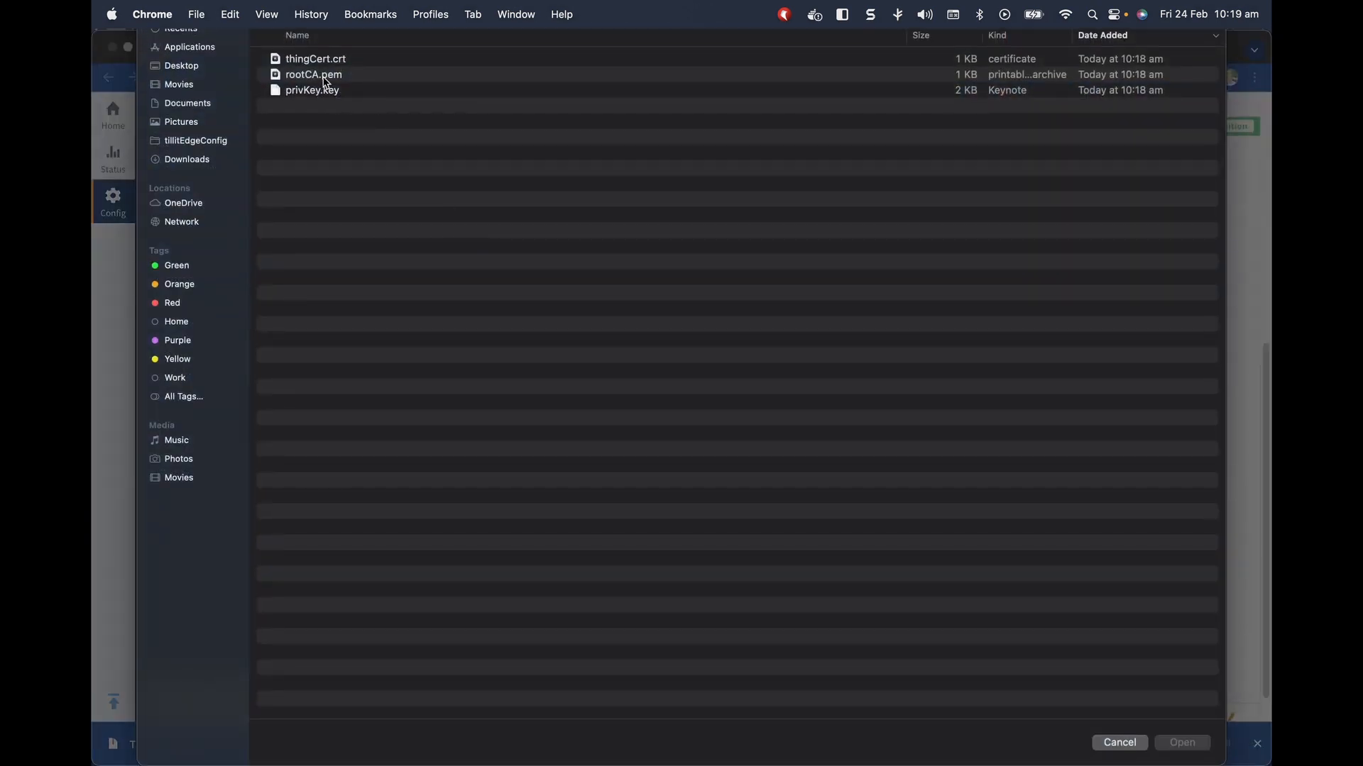
pyautogui.doubleClick(325, 76)
pyautogui.click(760, 533)
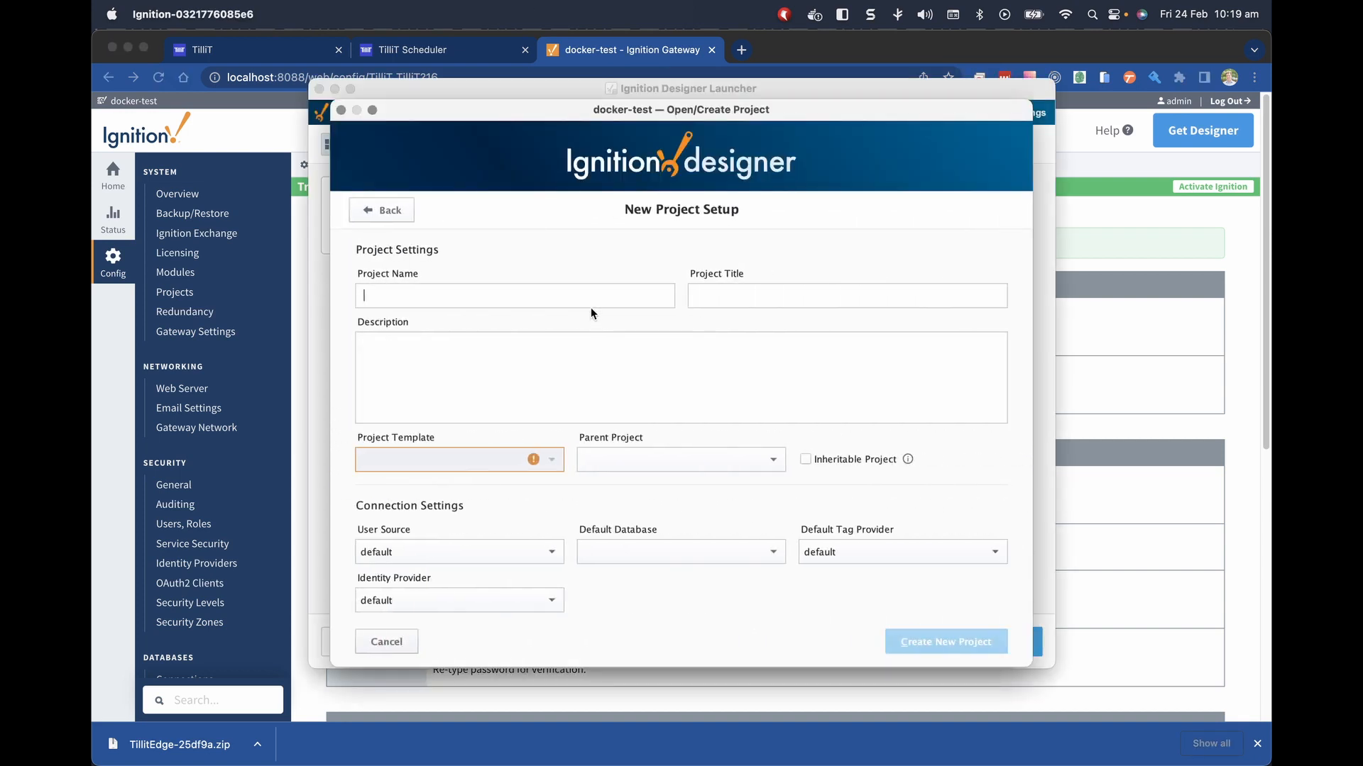
# Name the new project 'Dairy' and create it.
pyautogui.write('Dairy')
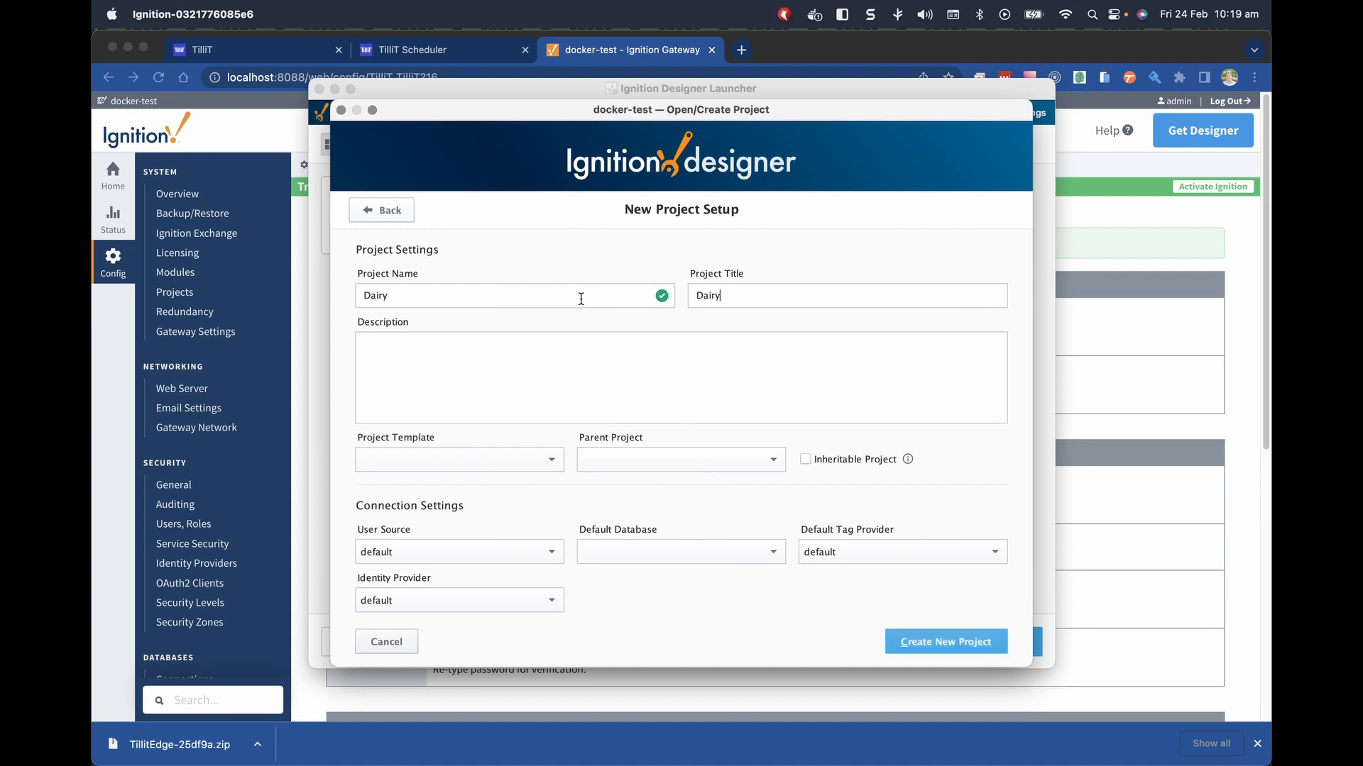
pyautogui.click(918, 633)
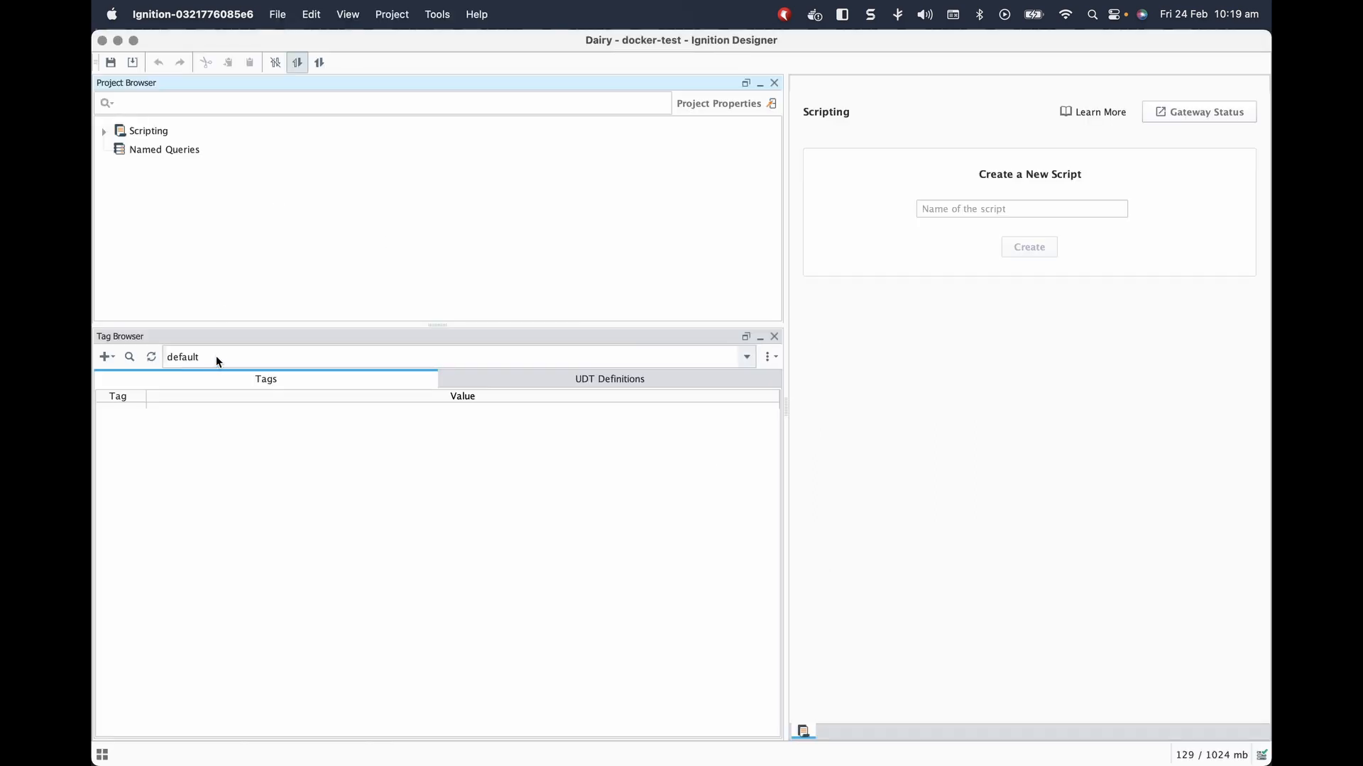
# Show the TilliT tag provider and expand dairy > Yogurt Factory > Packing Lines > Pack Line A.
pyautogui.click(224, 356)
pyautogui.click(204, 390)
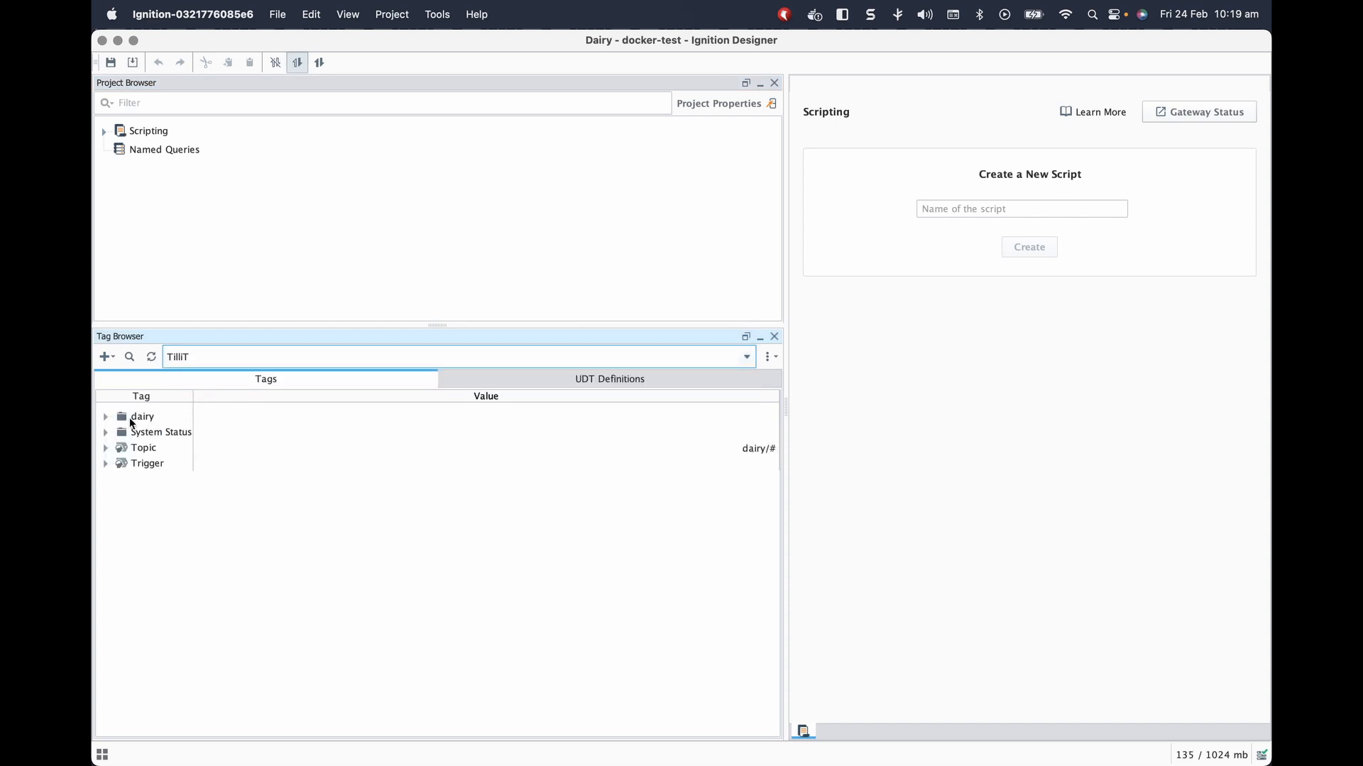
pyautogui.click(106, 433)
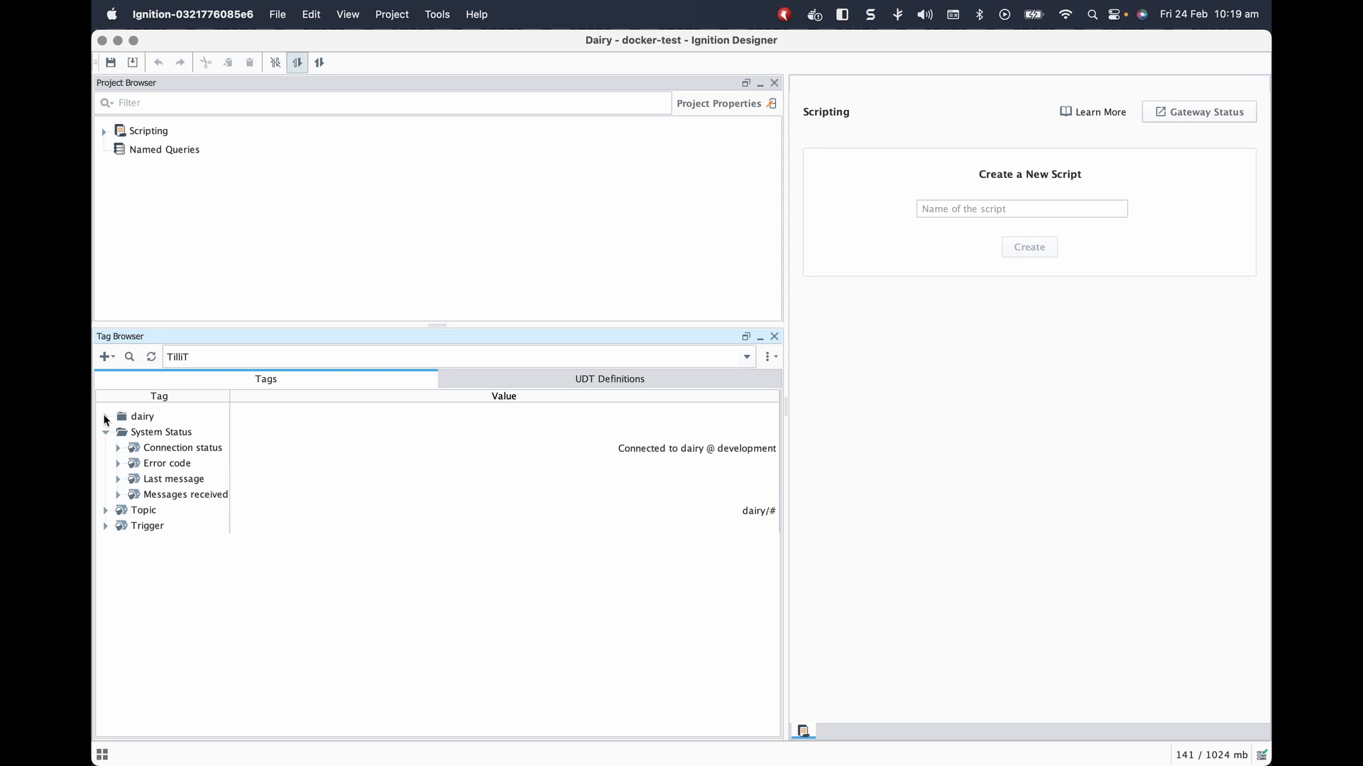
pyautogui.click(105, 418)
pyautogui.click(120, 434)
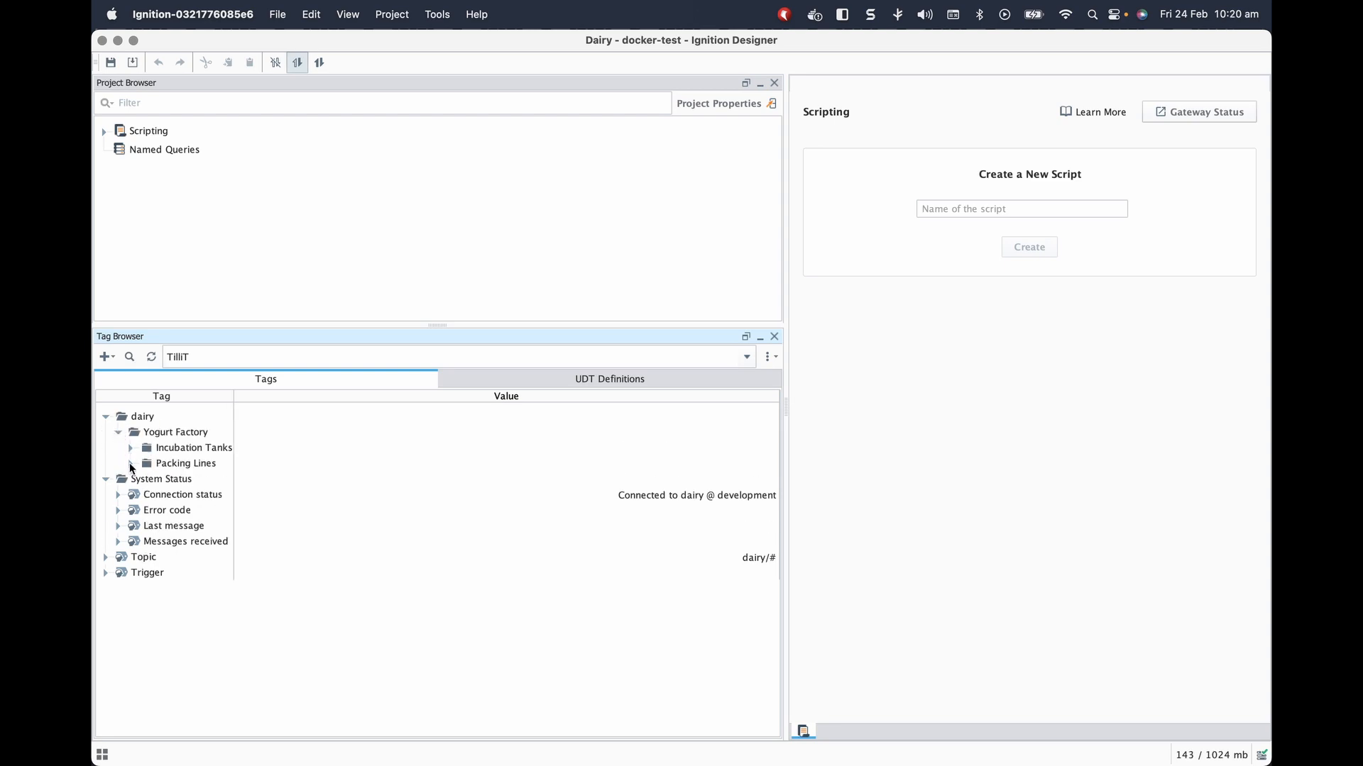
pyautogui.click(131, 466)
pyautogui.click(144, 480)
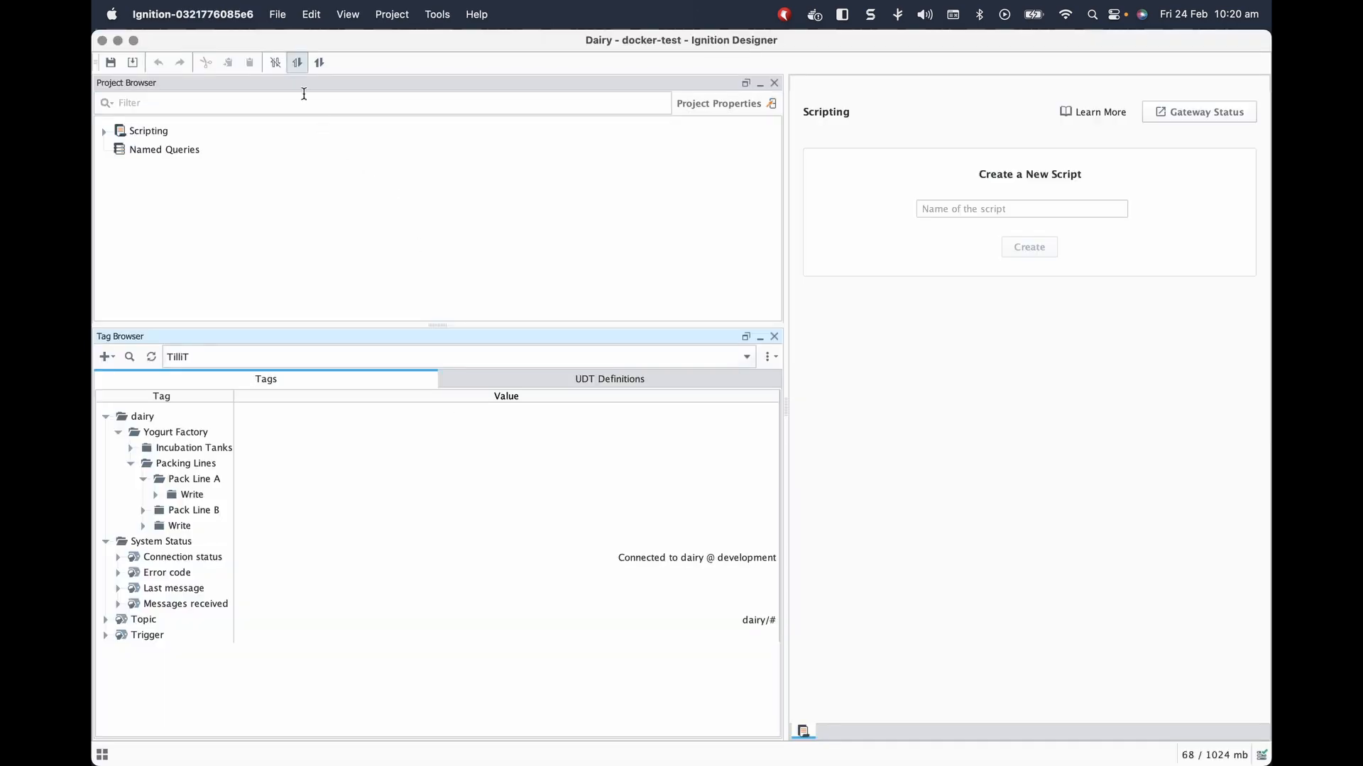
# Arrange the Designer and a narrowed browser window side by side.
pyautogui.moveTo(279, 39); pyautogui.dragTo(1140, 68)
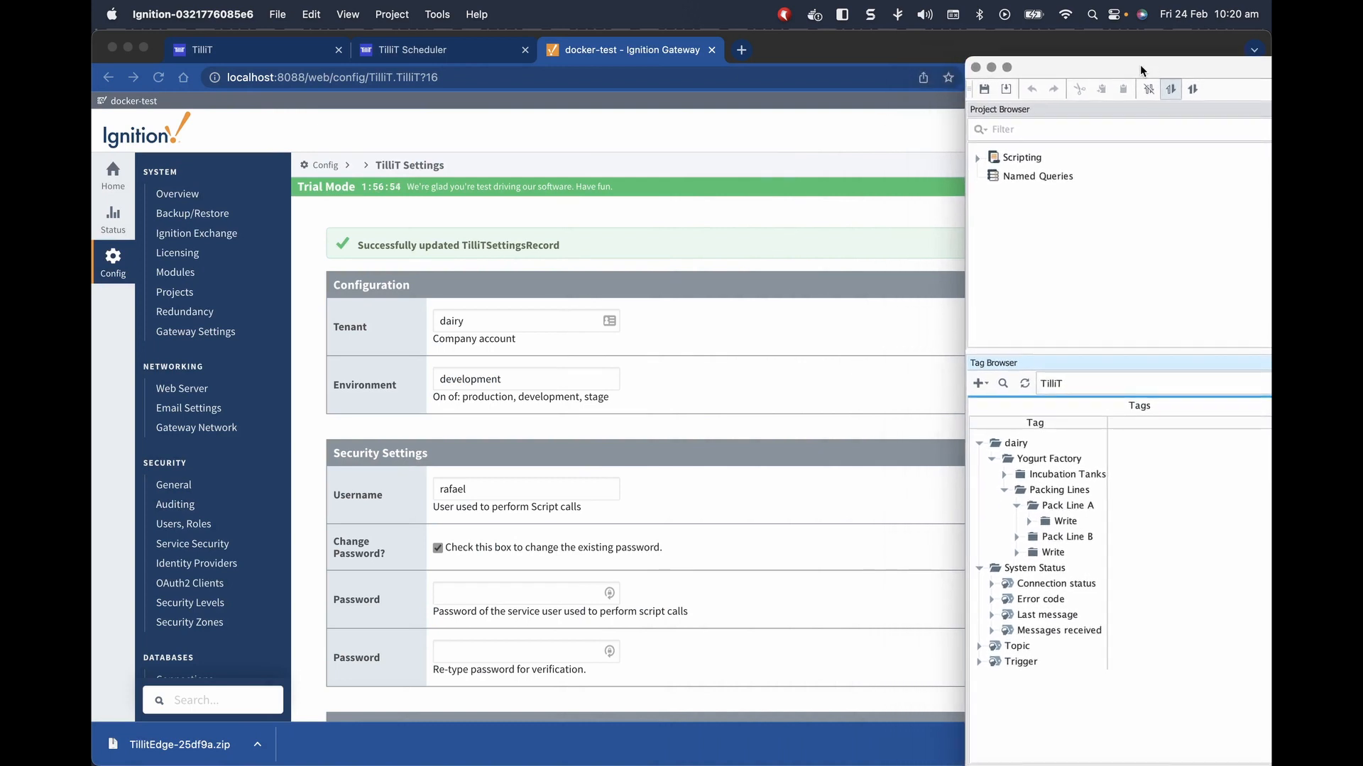
pyautogui.click(920, 49)
pyautogui.moveTo(1268, 198); pyautogui.dragTo(950, 214)
# Open the Yog_Van_160 order under Assets > Packing Lines > Pack Line A > Orders.
pyautogui.click(297, 57)
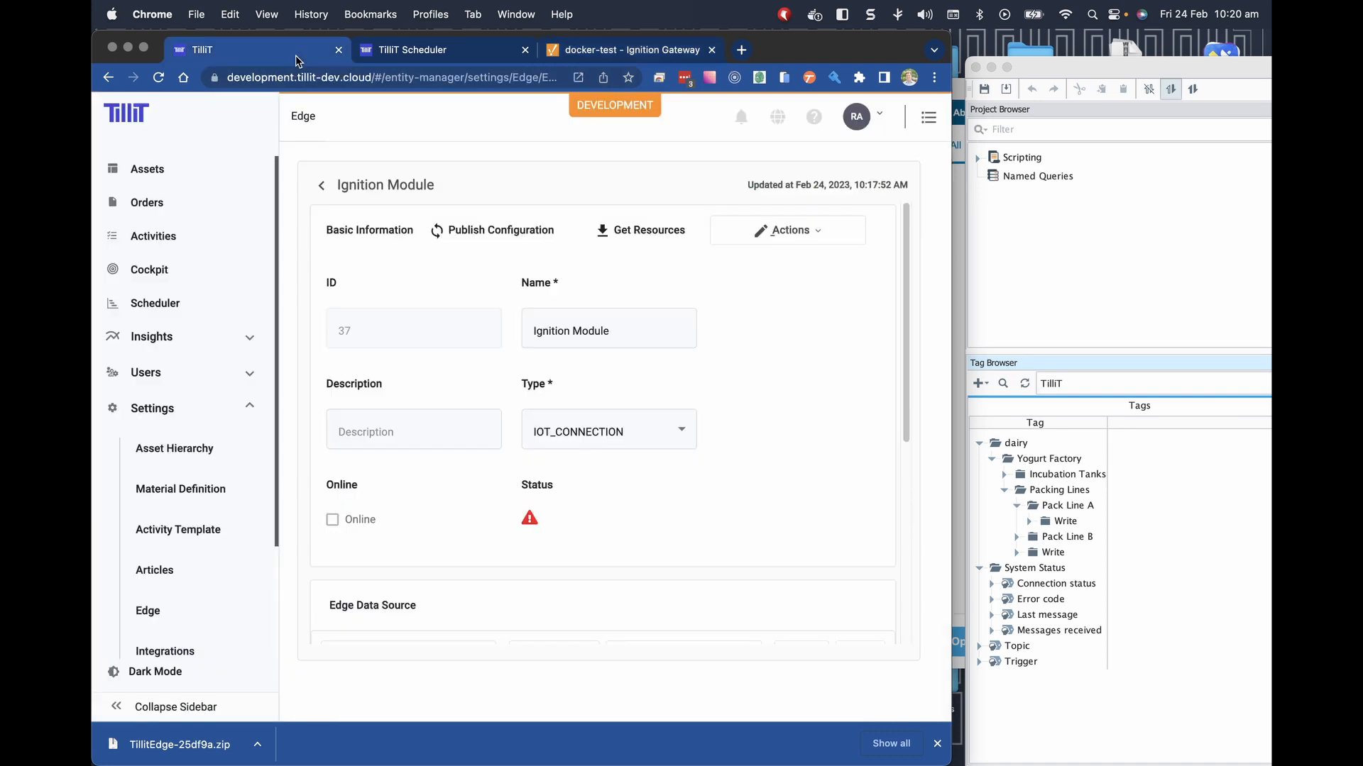
pyautogui.click(147, 174)
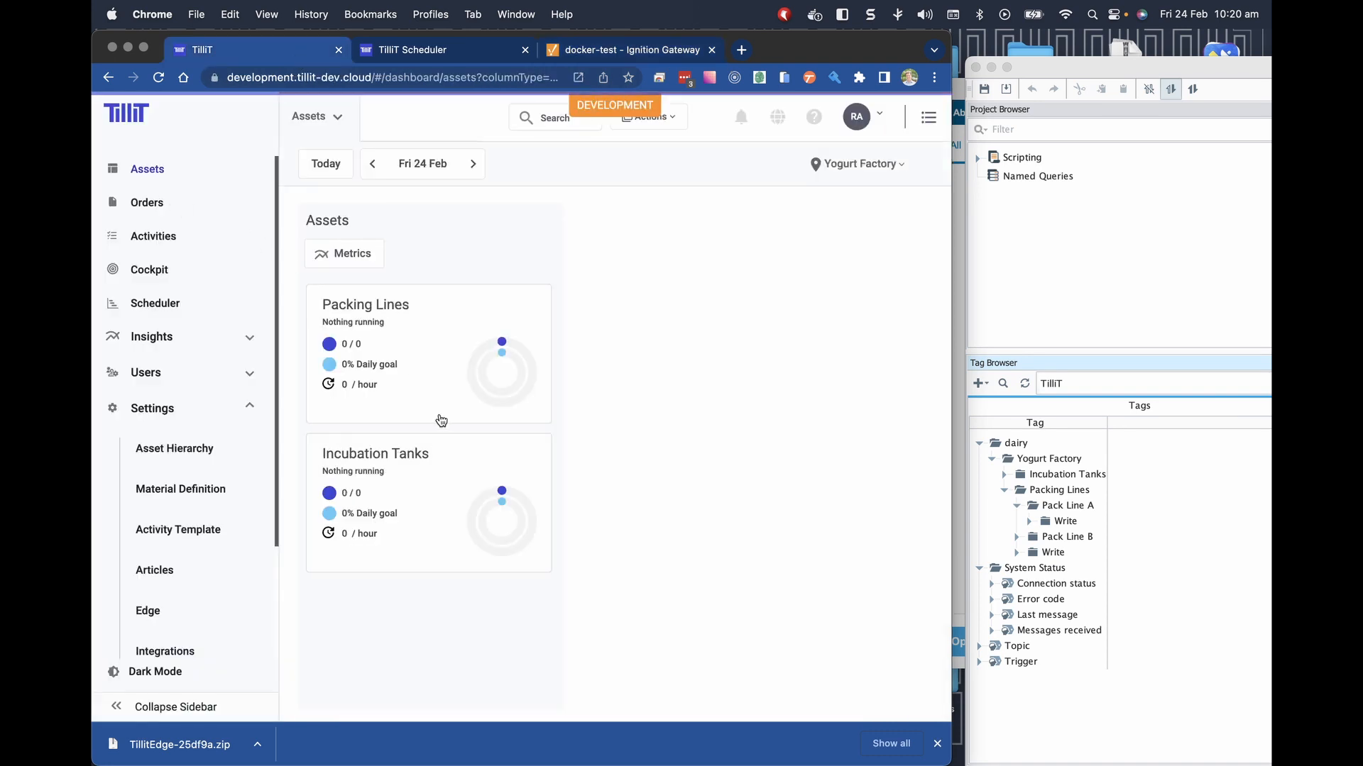
pyautogui.click(415, 384)
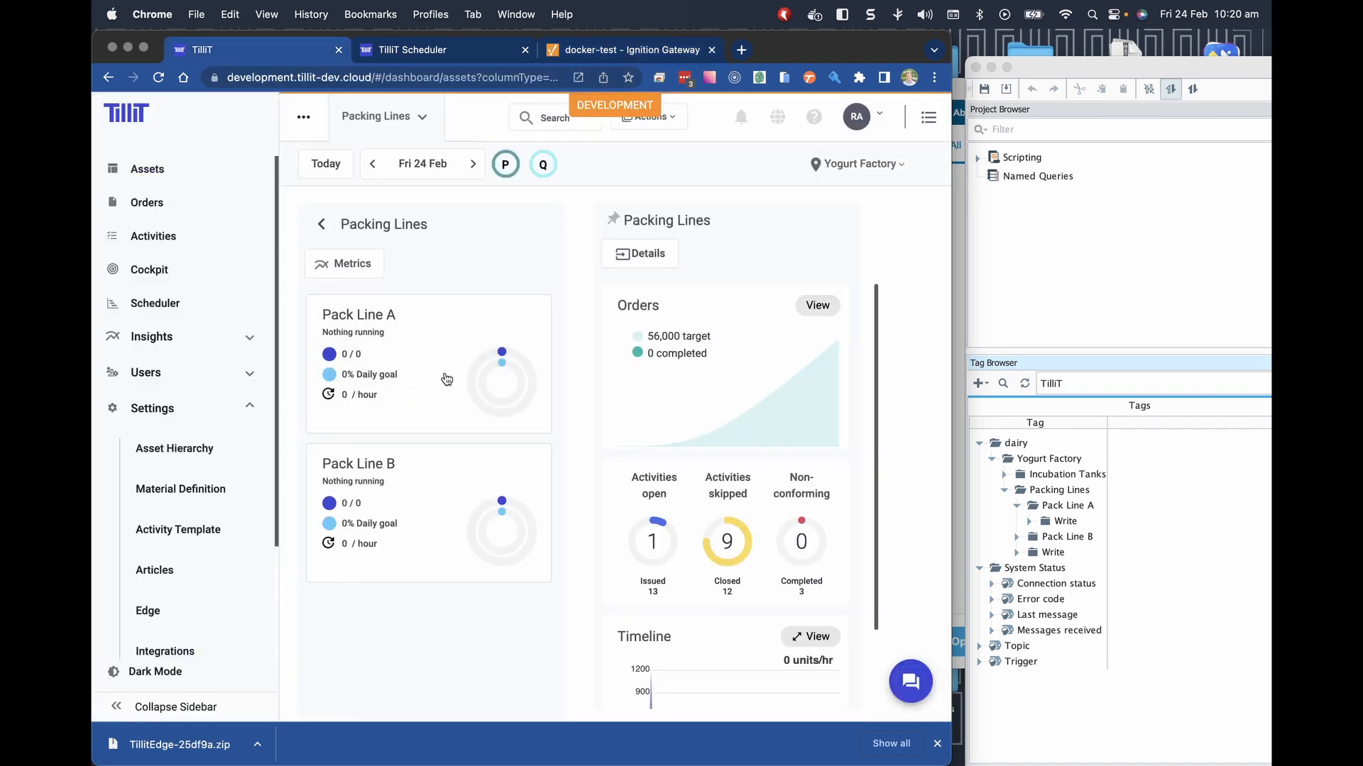
pyautogui.click(440, 379)
pyautogui.click(635, 378)
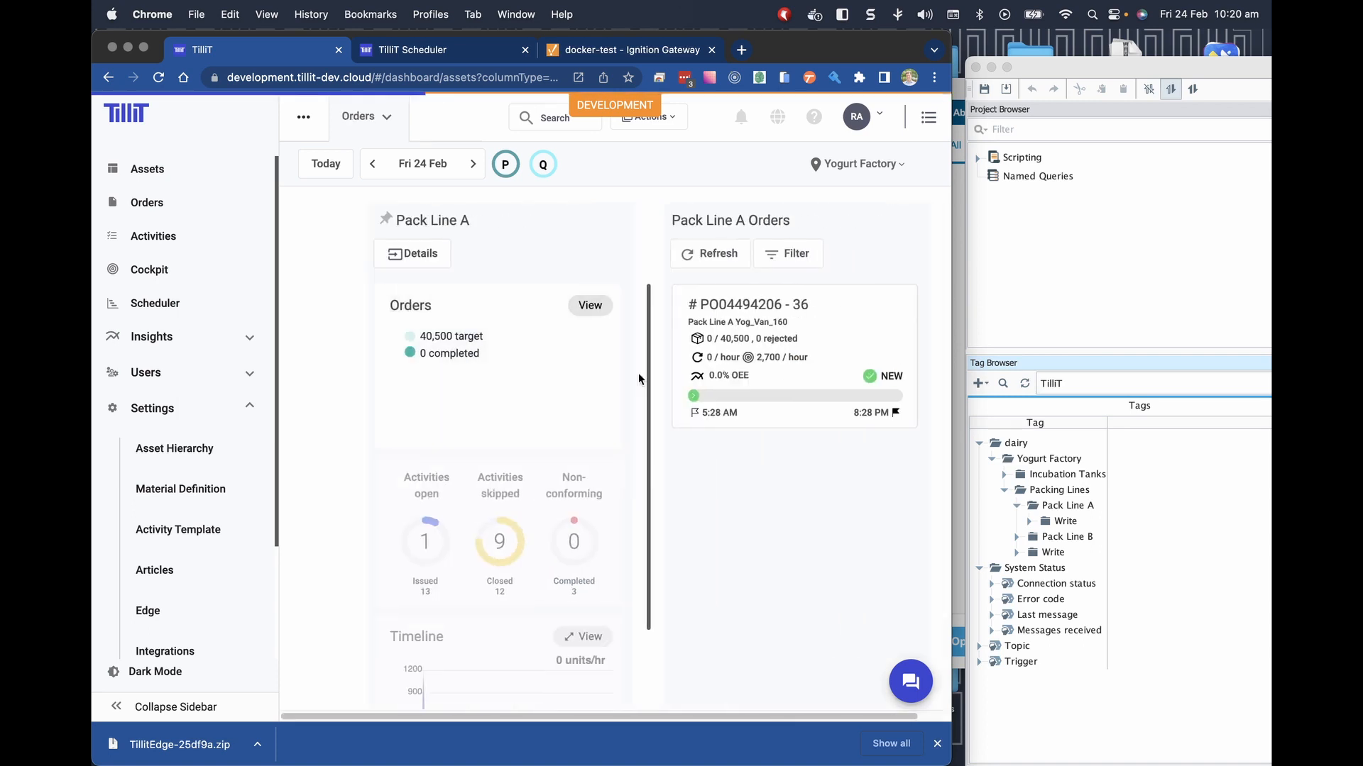
pyautogui.click(640, 380)
# Mark the Yog_Van_160 order as Ready and request starting it.
pyautogui.click(788, 444)
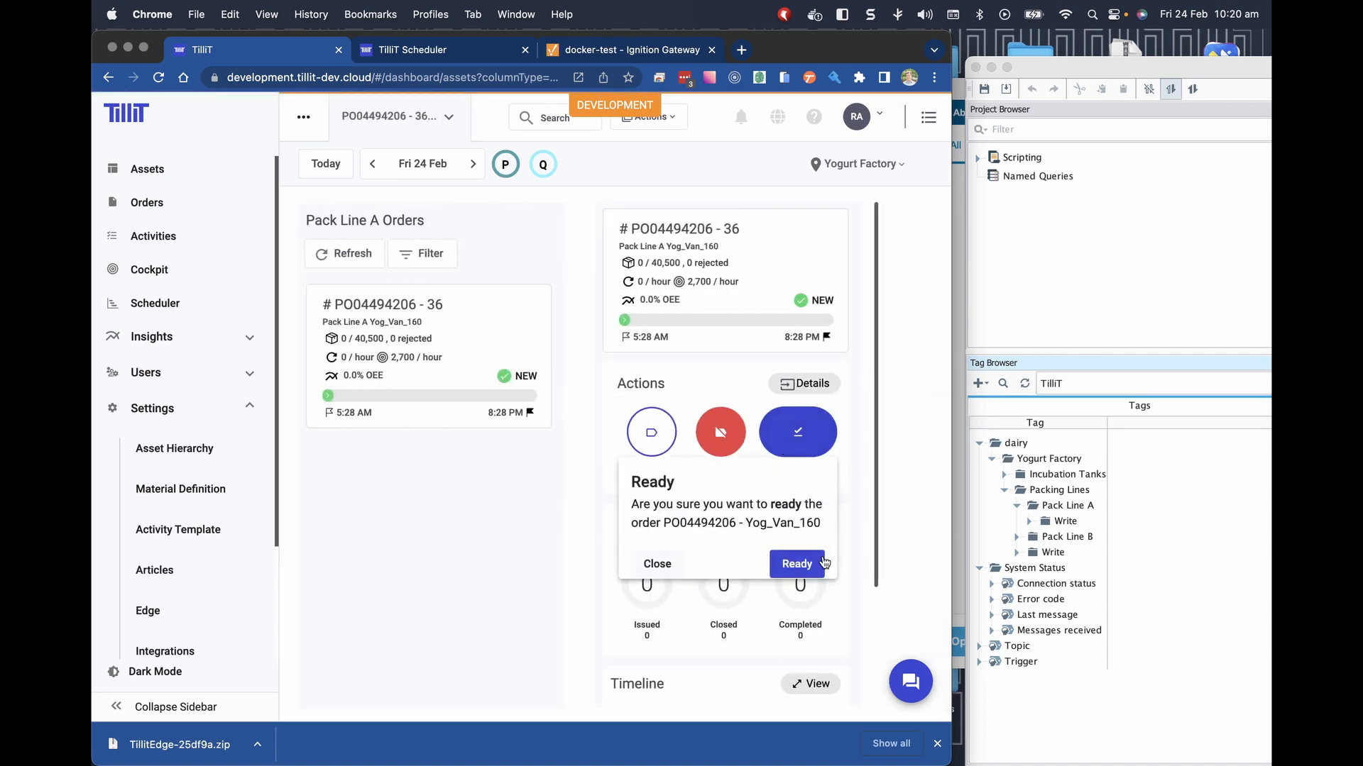
pyautogui.click(804, 561)
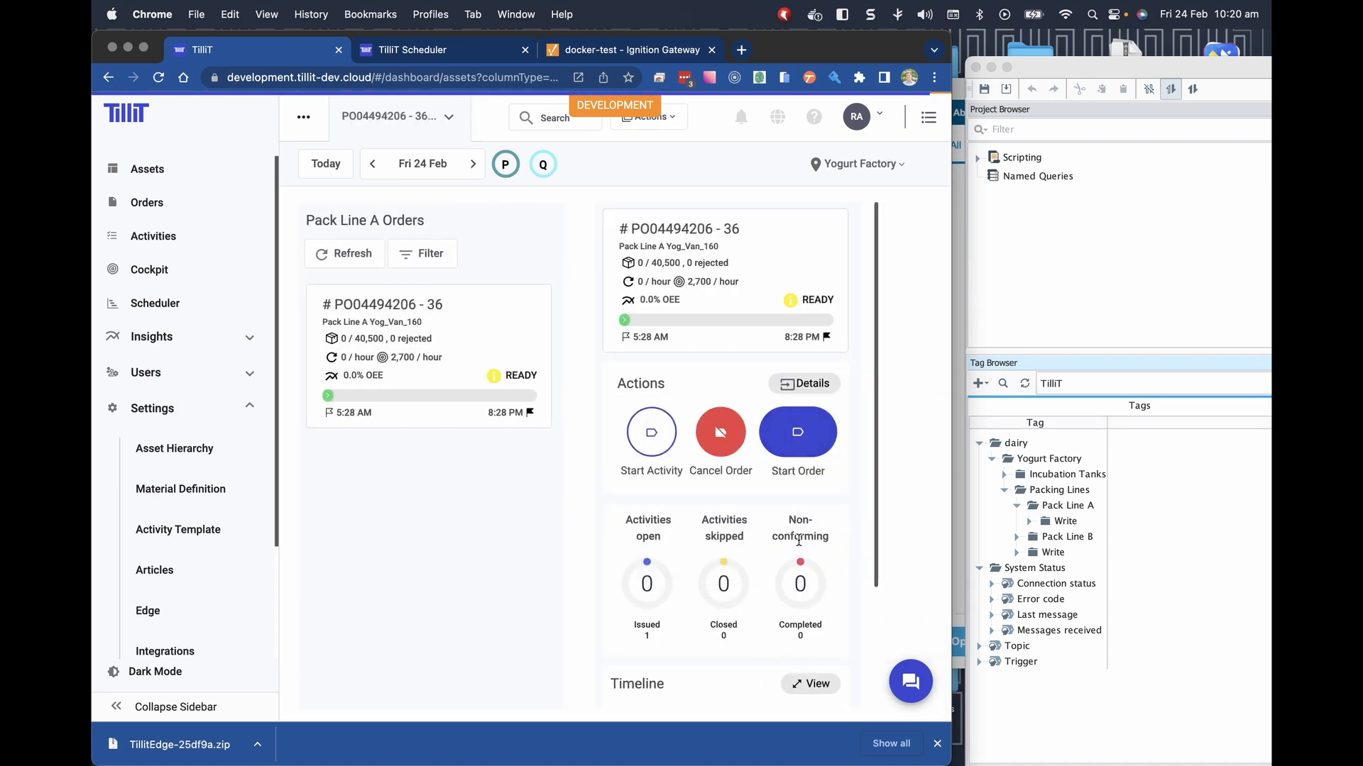
pyautogui.click(798, 453)
# Confirm starting the order and expand Pack Line A > Read > RunningOrder > Attributes.
pyautogui.click(800, 565)
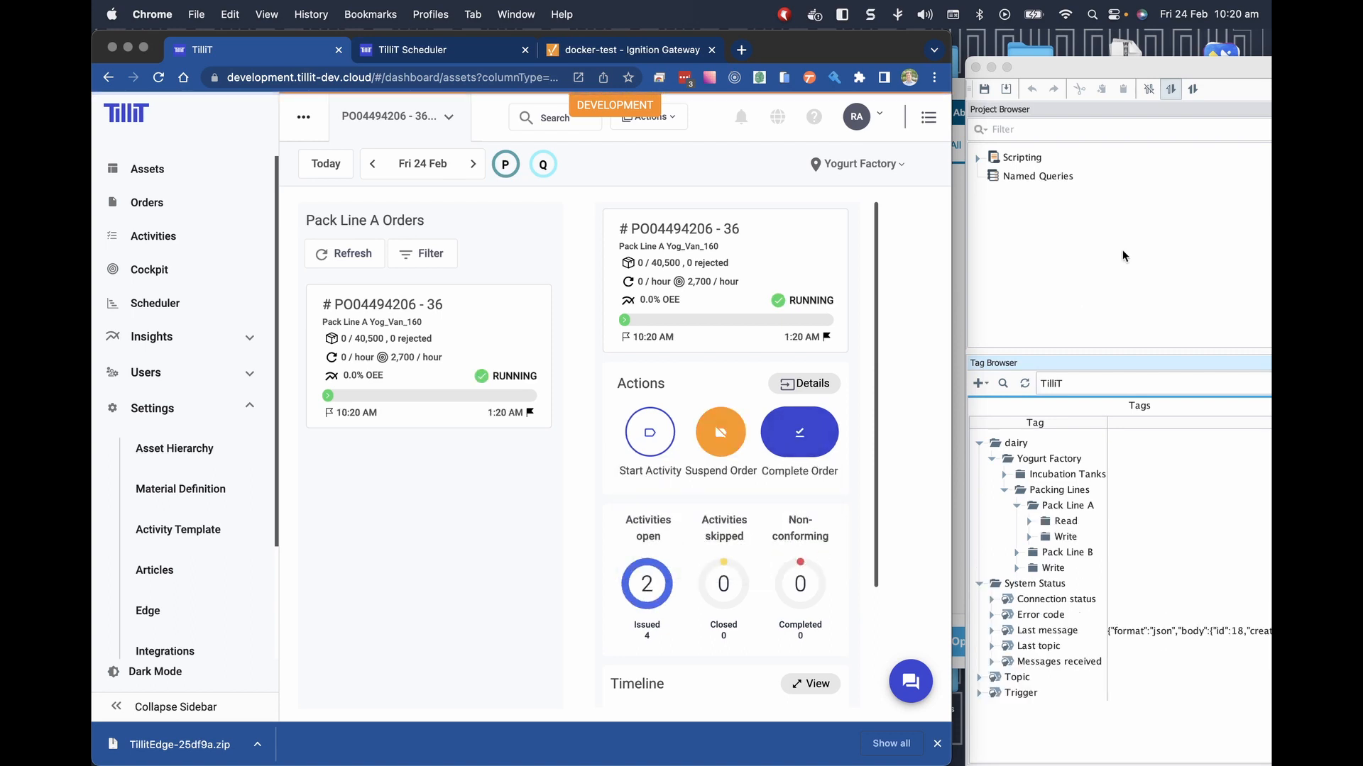
pyautogui.moveTo(1073, 73); pyautogui.dragTo(913, 57)
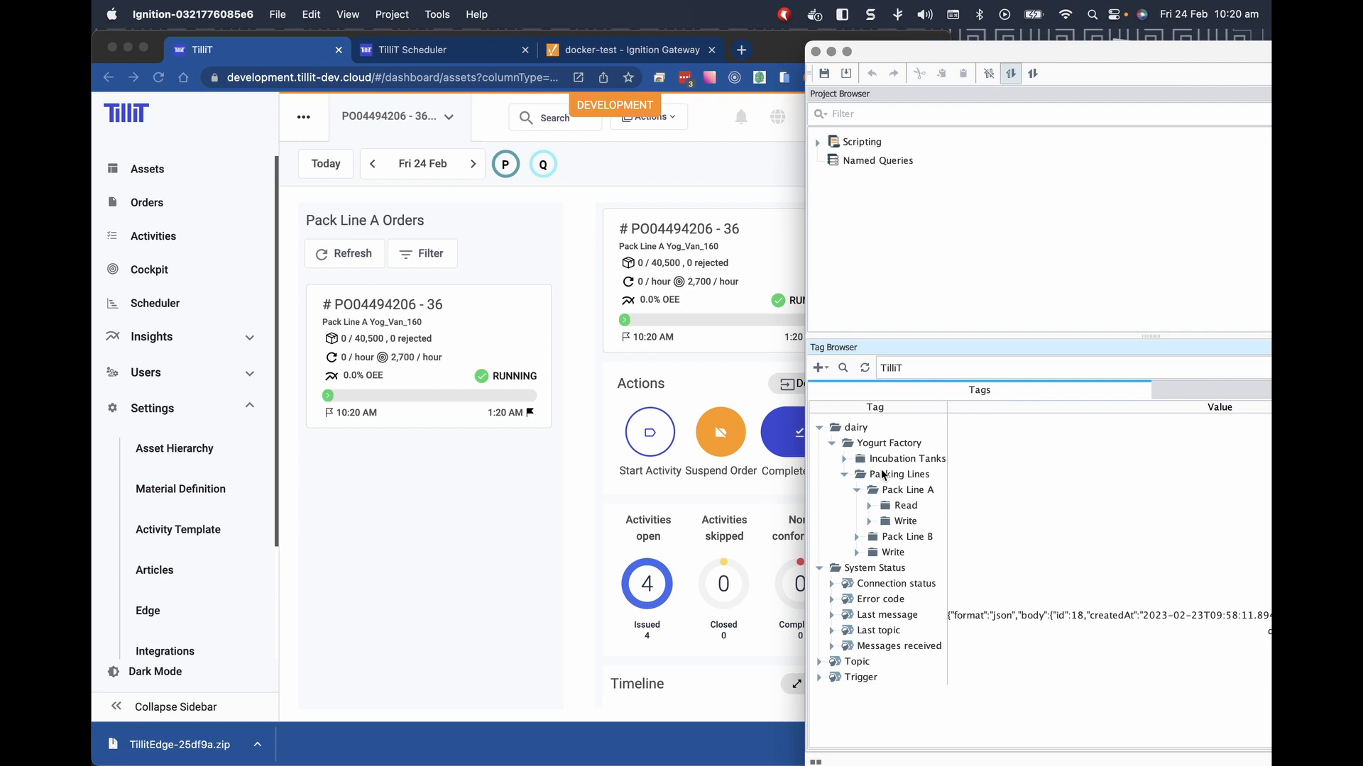
pyautogui.click(871, 506)
pyautogui.click(882, 521)
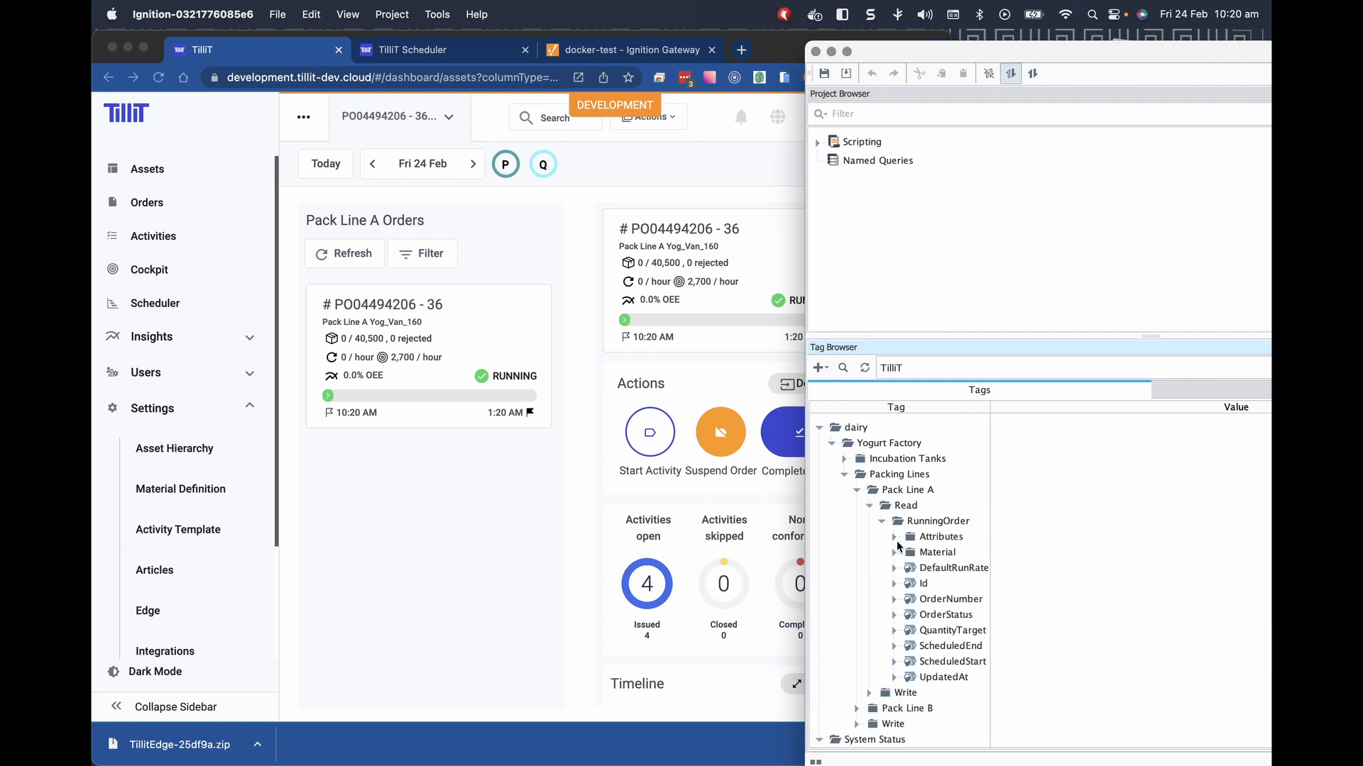
pyautogui.click(895, 537)
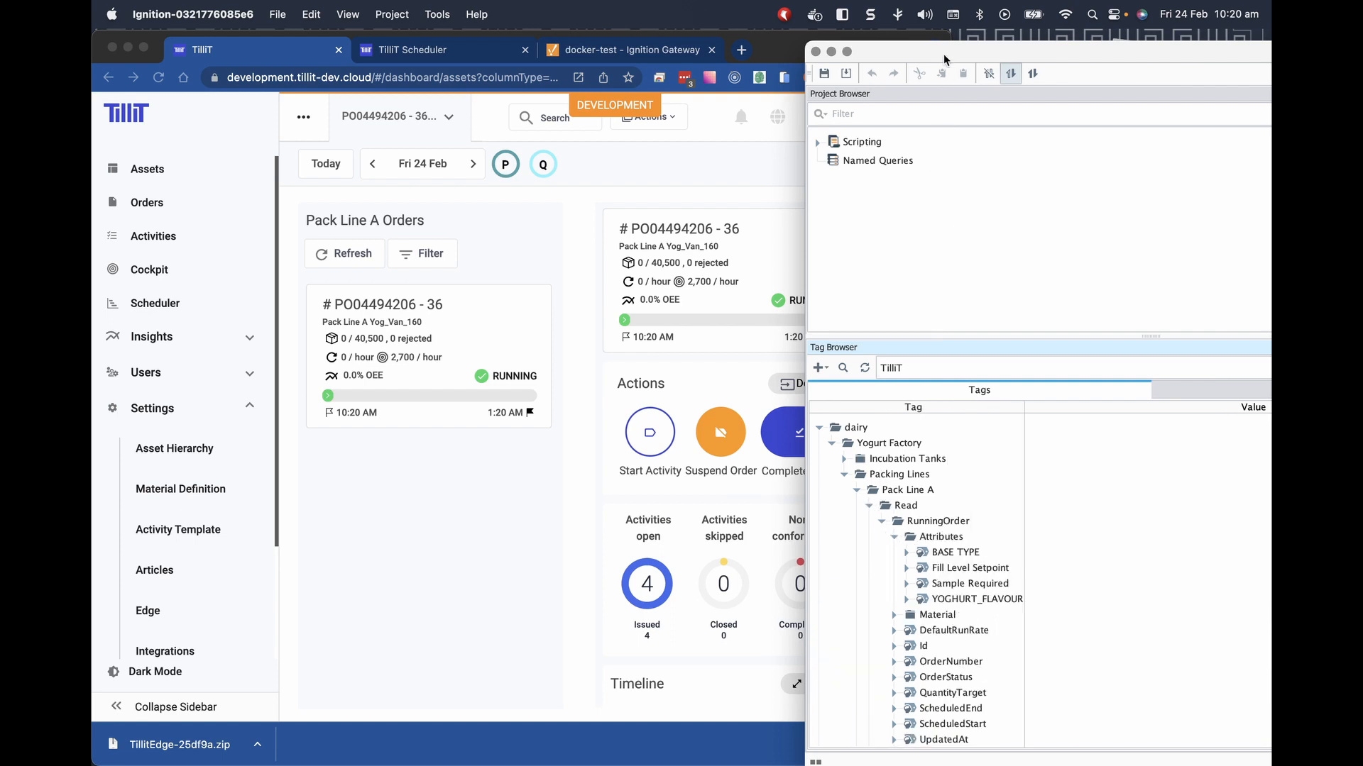
# Resize the windows to show tag values: status RUNNING, target 40500.00, flavour Vanilla.
pyautogui.moveTo(944, 54); pyautogui.dragTo(643, 42)
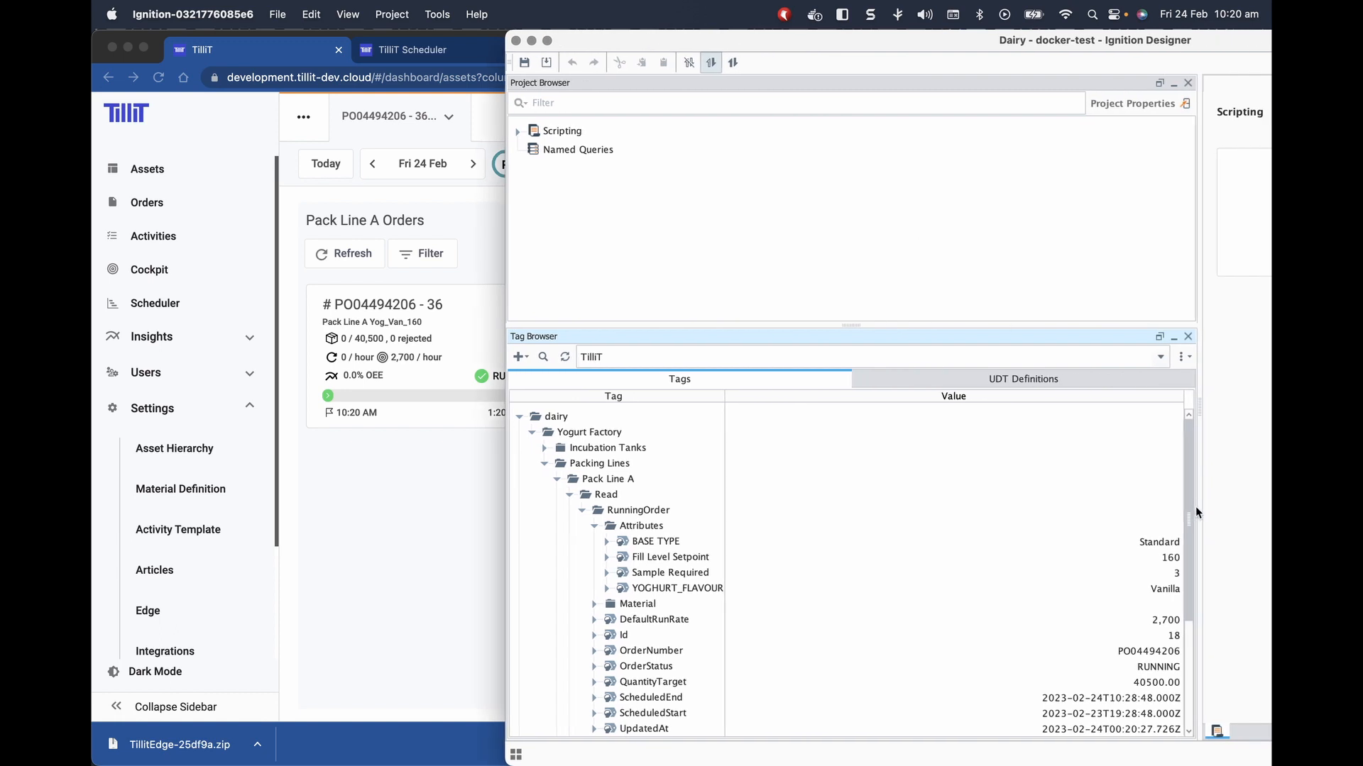
pyautogui.moveTo(1198, 509); pyautogui.dragTo(907, 522)
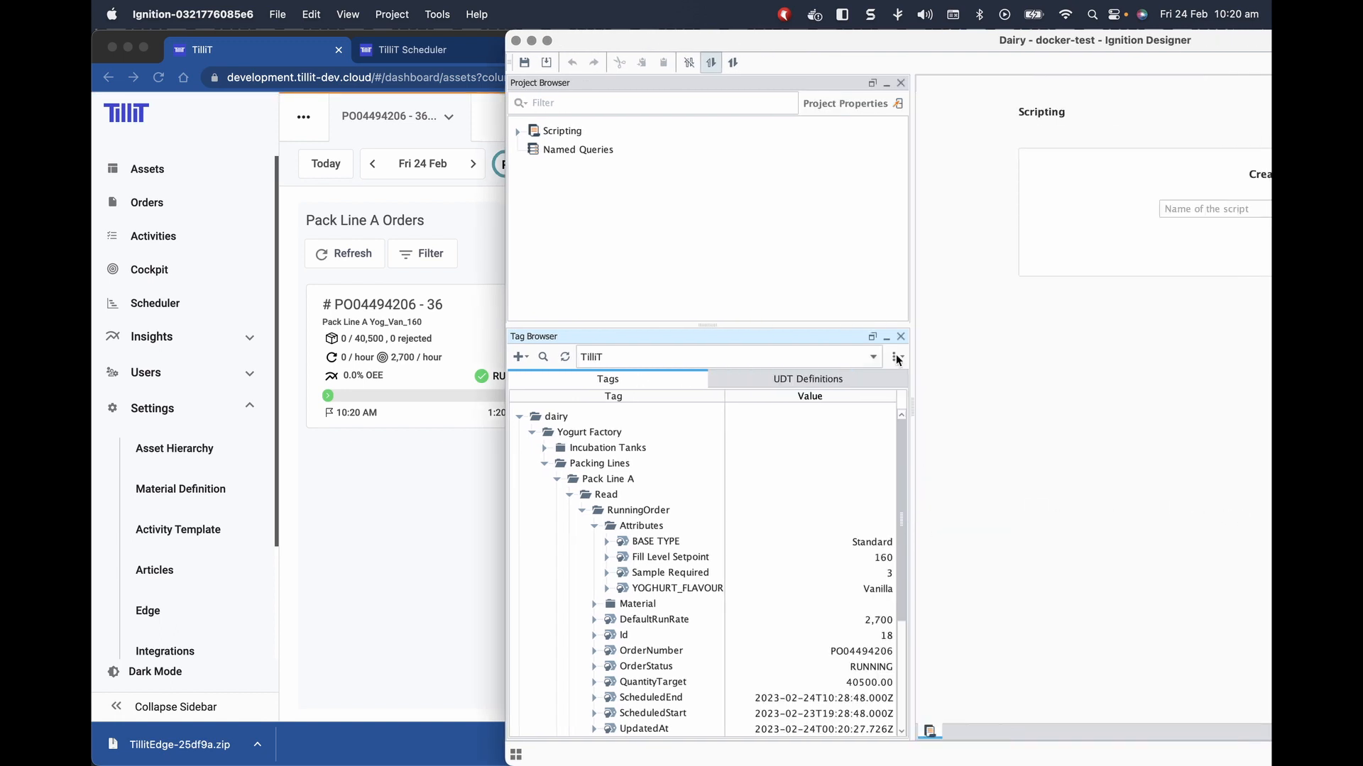
pyautogui.moveTo(639, 55); pyautogui.dragTo(1003, 55)
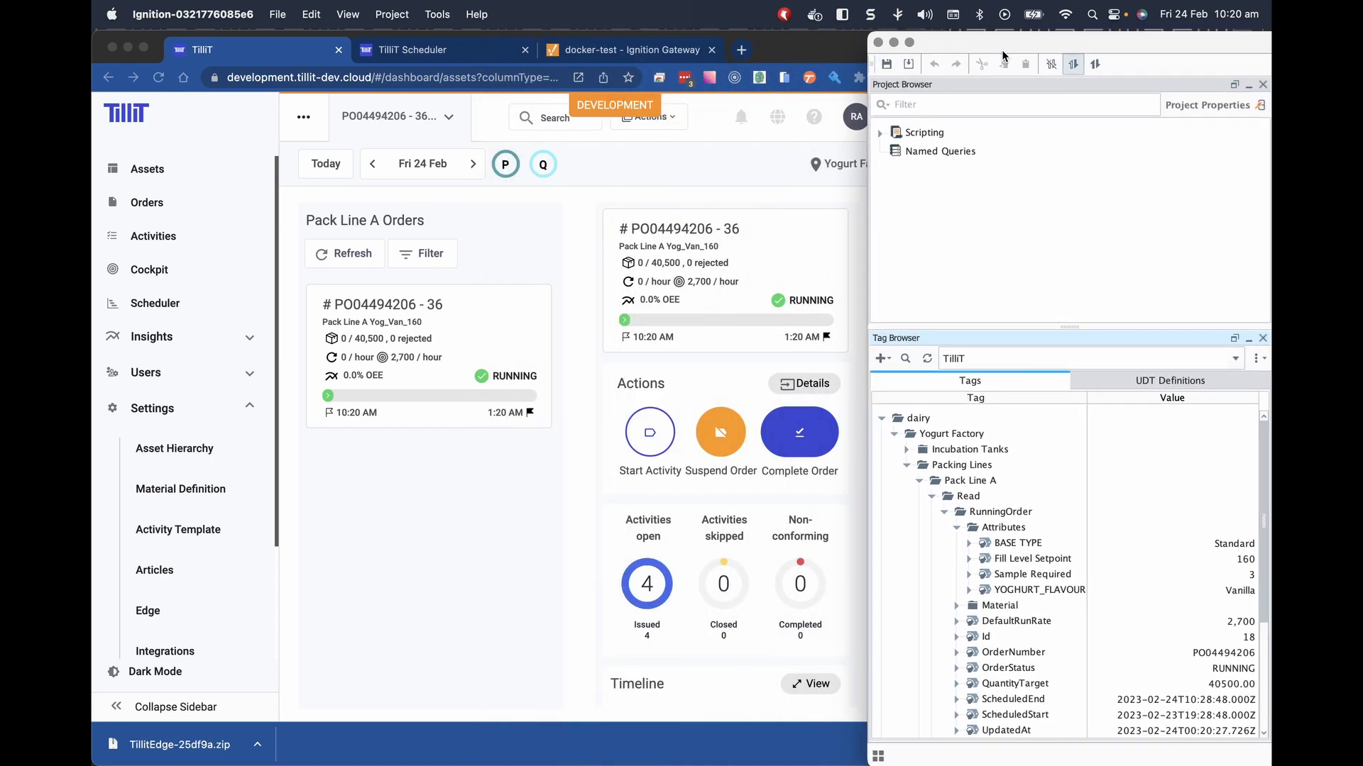
pyautogui.click(456, 491)
# Go to Settings > Integrations and start a new integration channel.
pyautogui.click(172, 528)
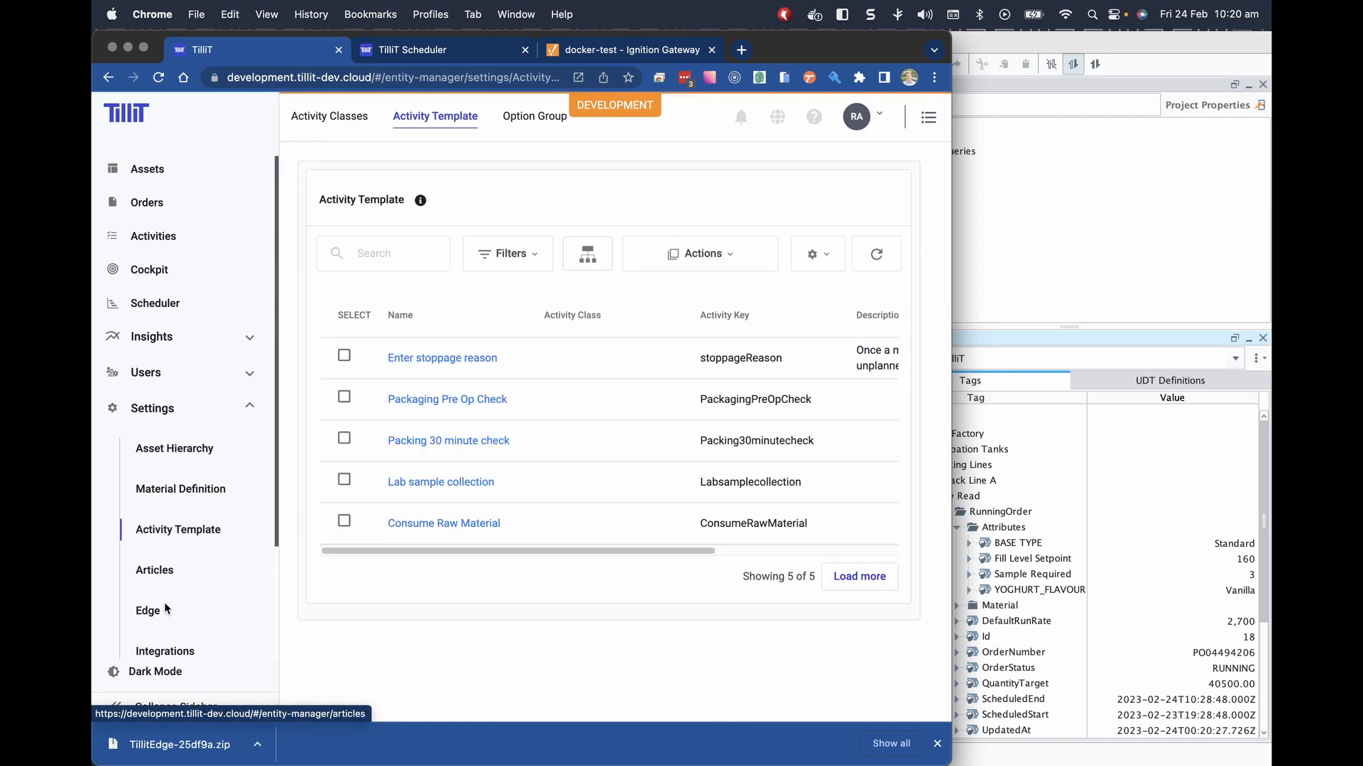
pyautogui.scroll(-3, 167, 606)
pyautogui.click(175, 554)
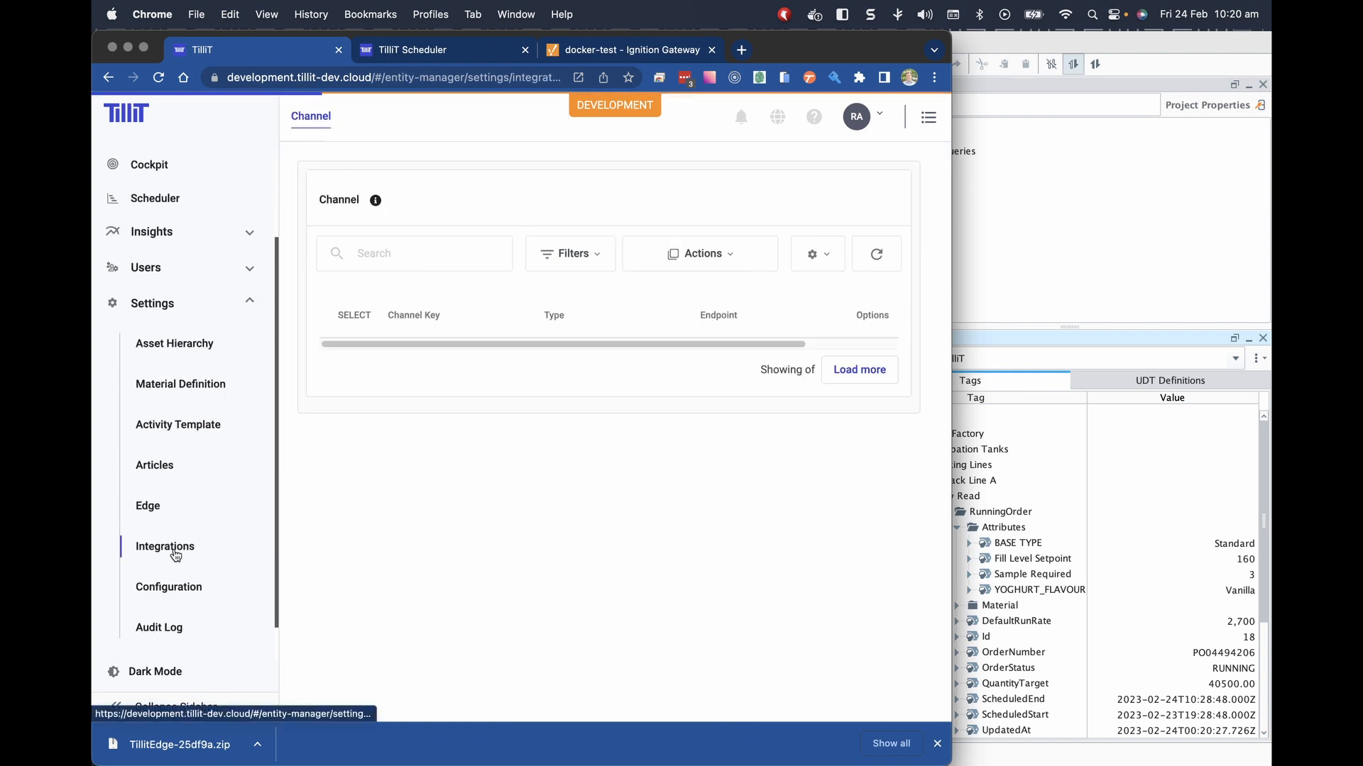
pyautogui.click(699, 254)
pyautogui.click(663, 310)
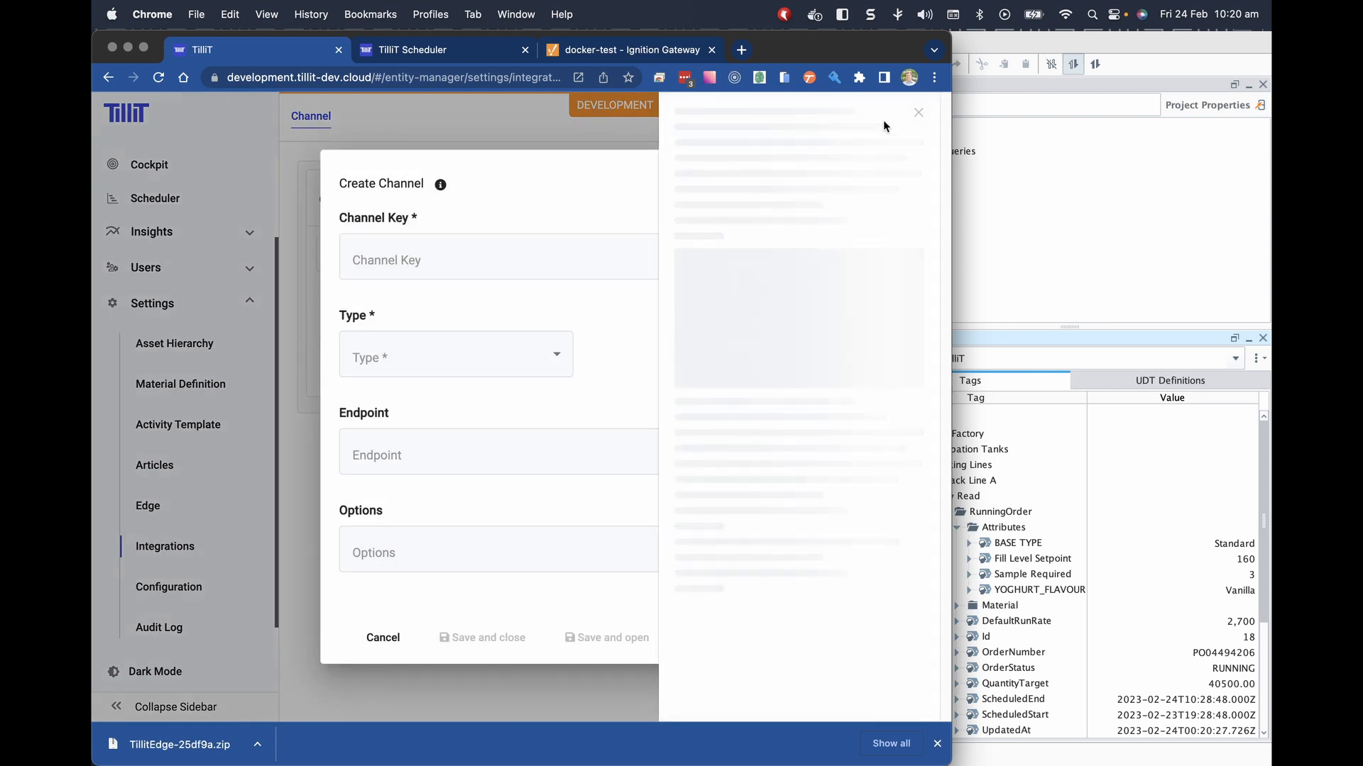
pyautogui.click(922, 117)
# Save an MQTT channel with key 'QA Check' and endpoint QACheck.
pyautogui.click(412, 257)
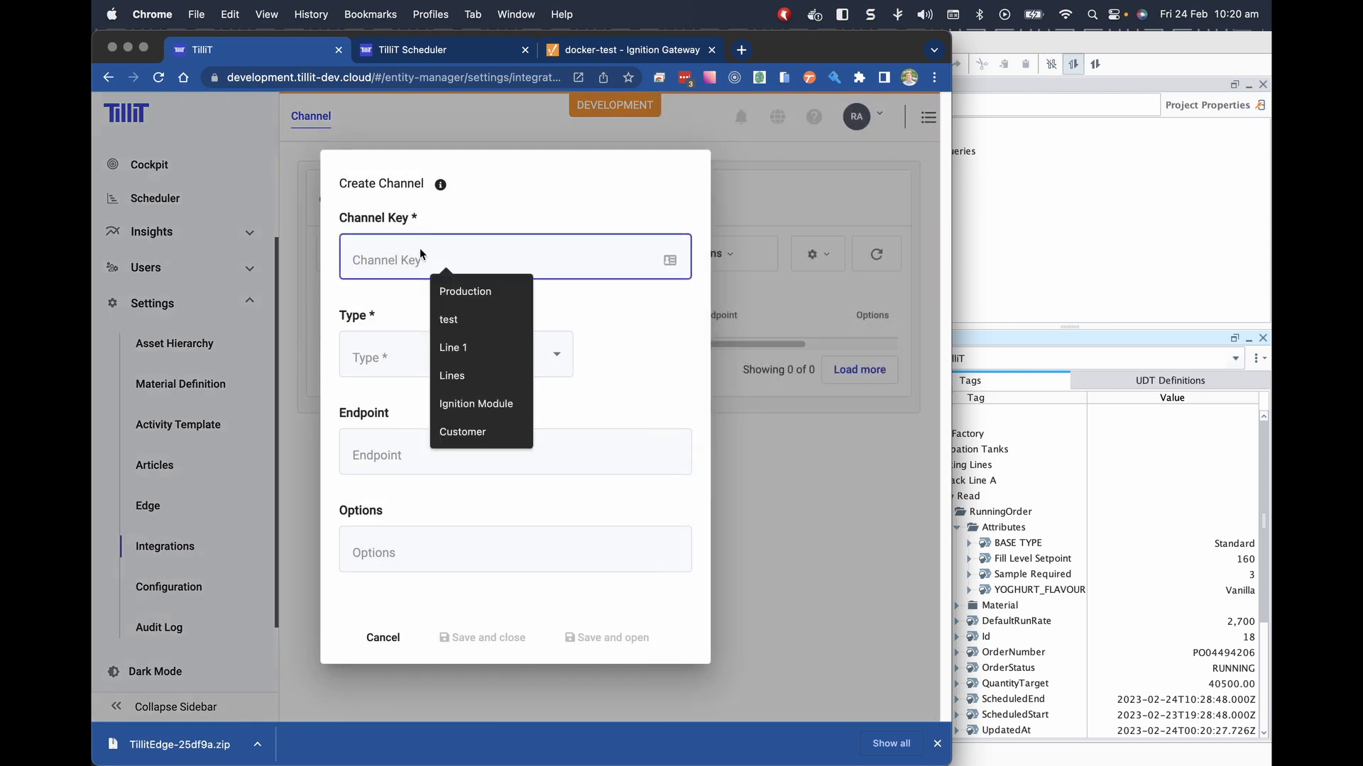
pyautogui.write('Q')
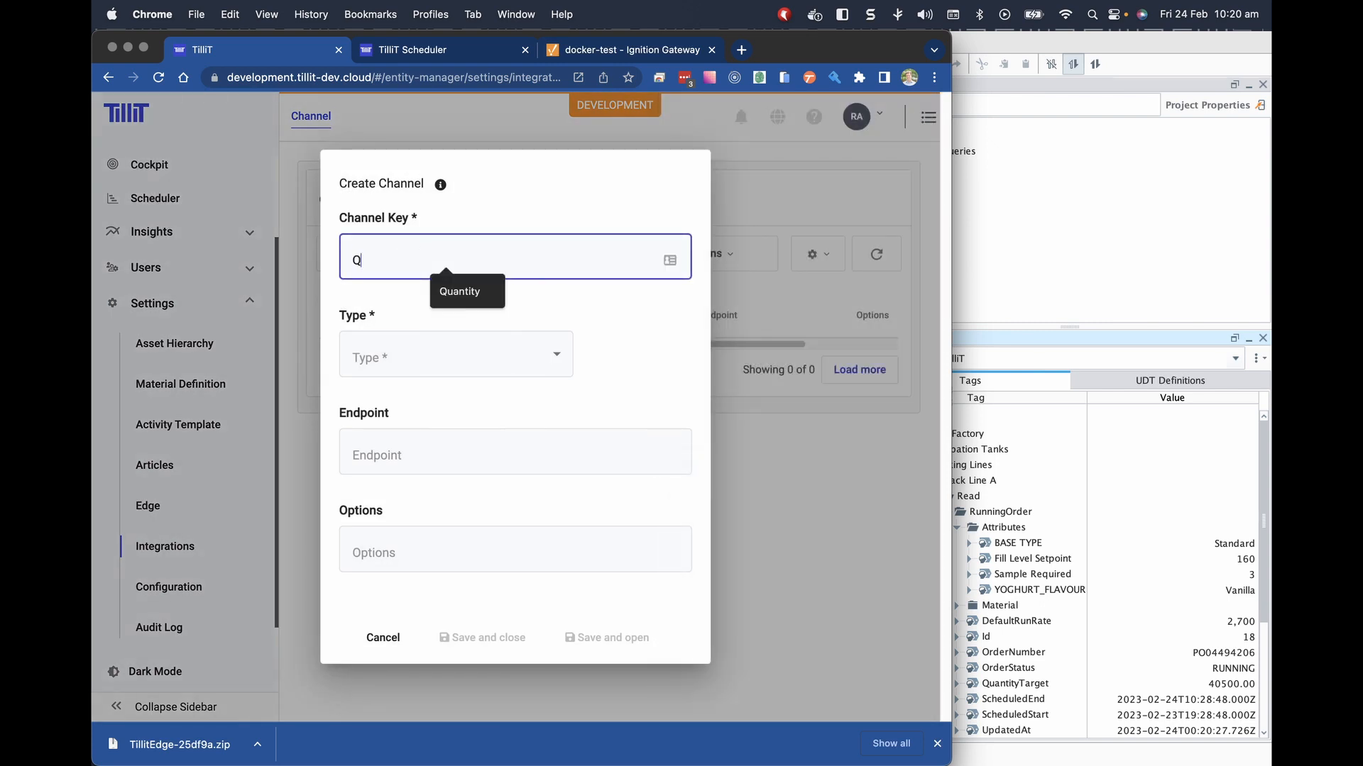
pyautogui.write('A Check')
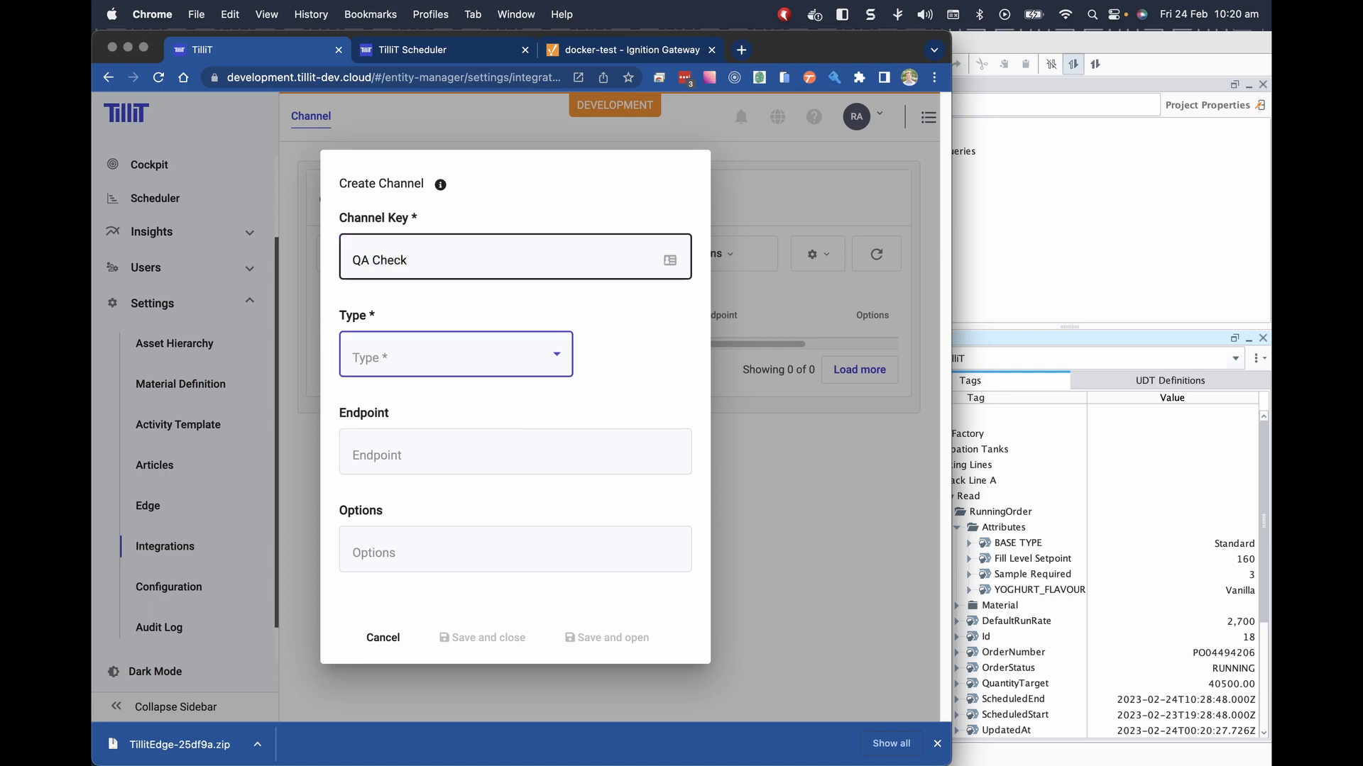
pyautogui.click(435, 351)
pyautogui.click(423, 430)
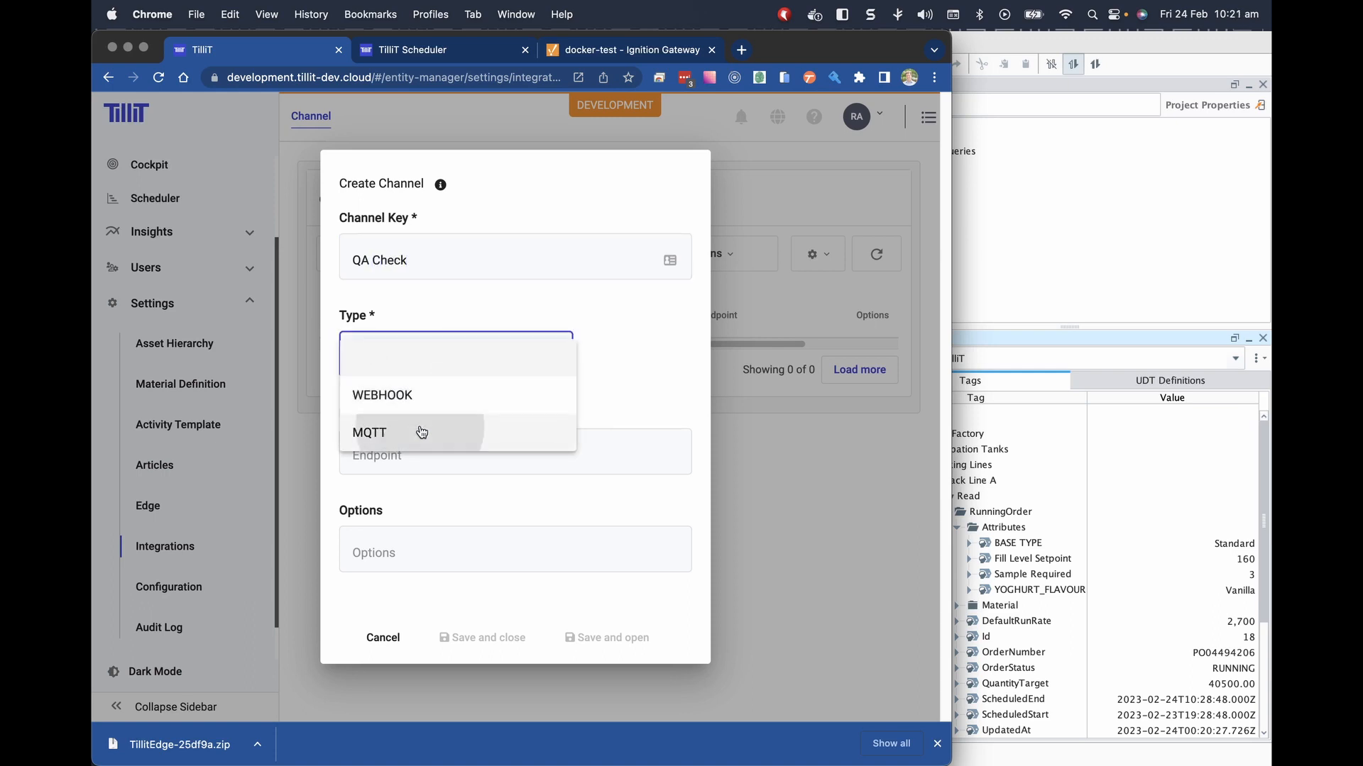
pyautogui.click(403, 454)
pyautogui.write('q')
pyautogui.press('BackSpace')
pyautogui.write('Qa')
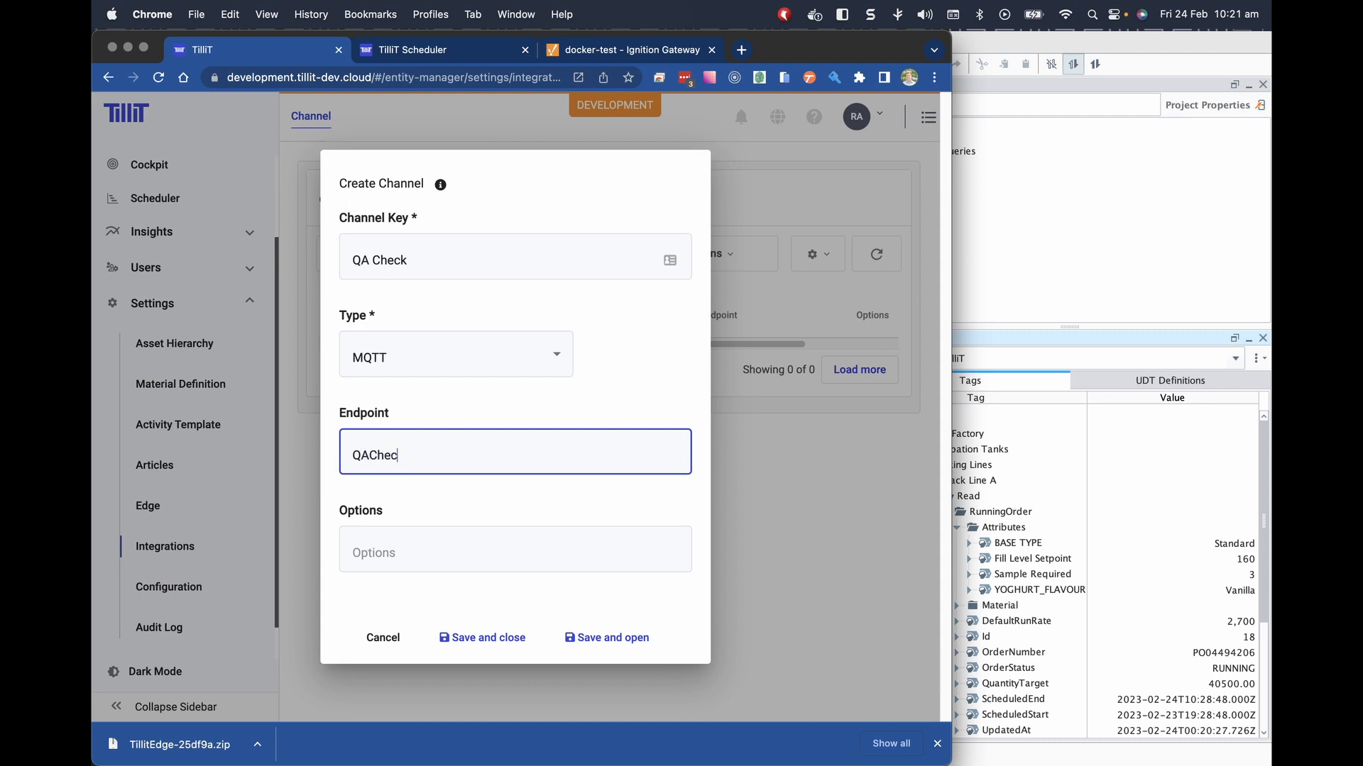
pyautogui.click(603, 638)
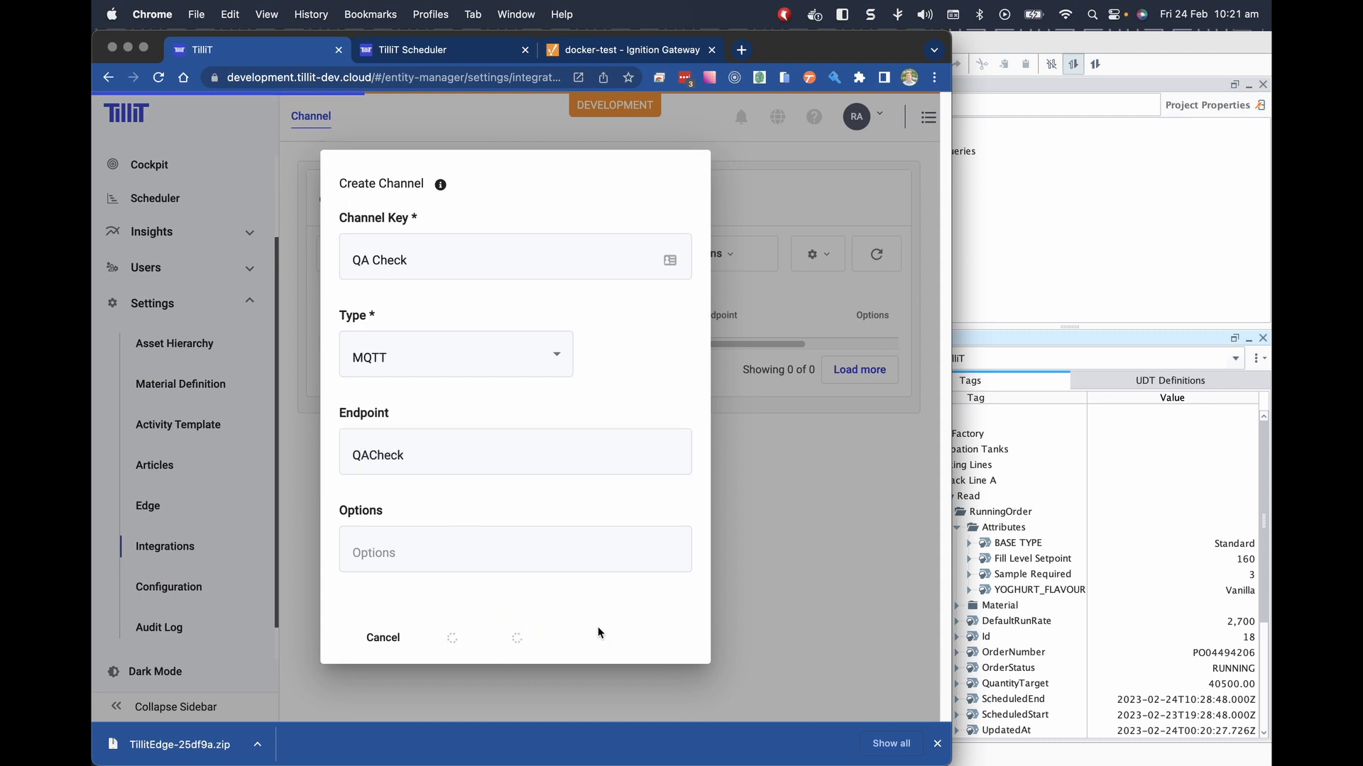
pyautogui.scroll(-4, 736, 435)
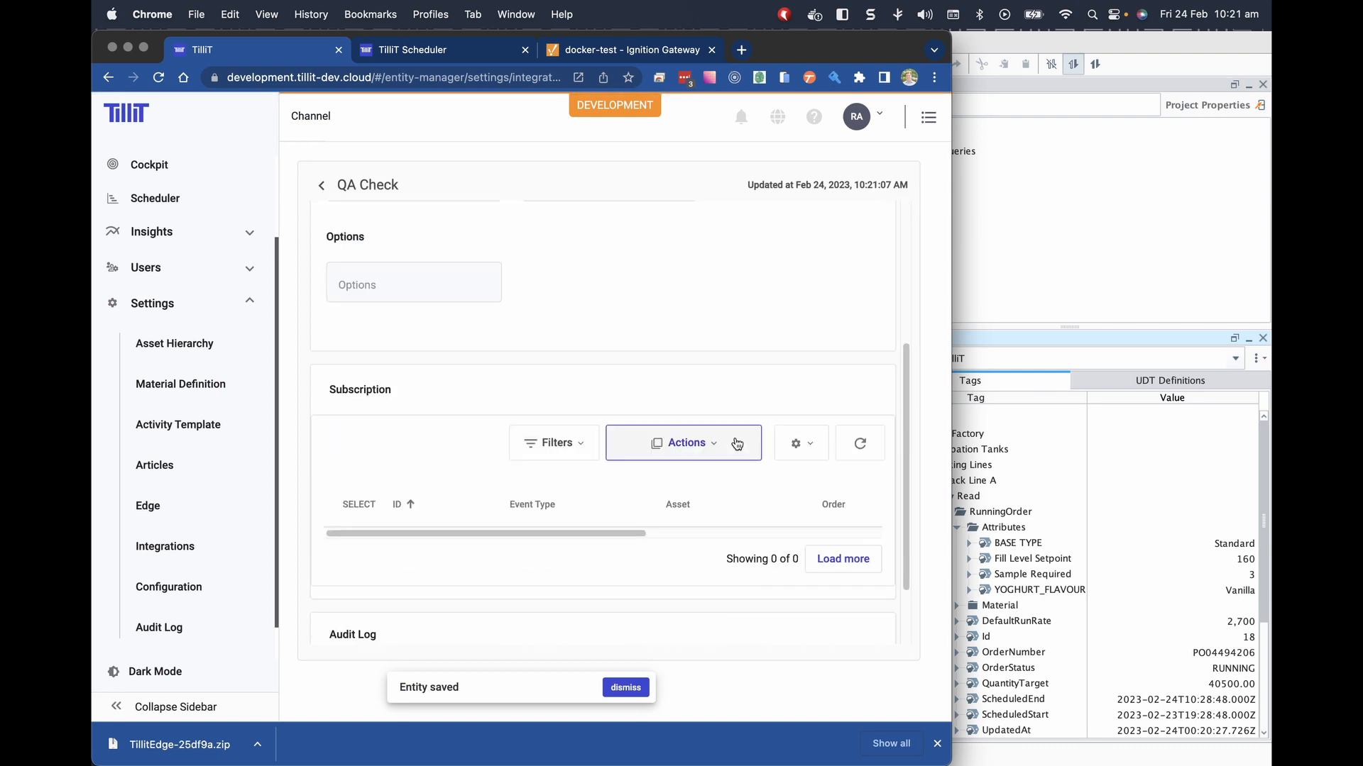
pyautogui.click(733, 441)
# Add and save a subscription for the Activity passed event type.
pyautogui.click(677, 486)
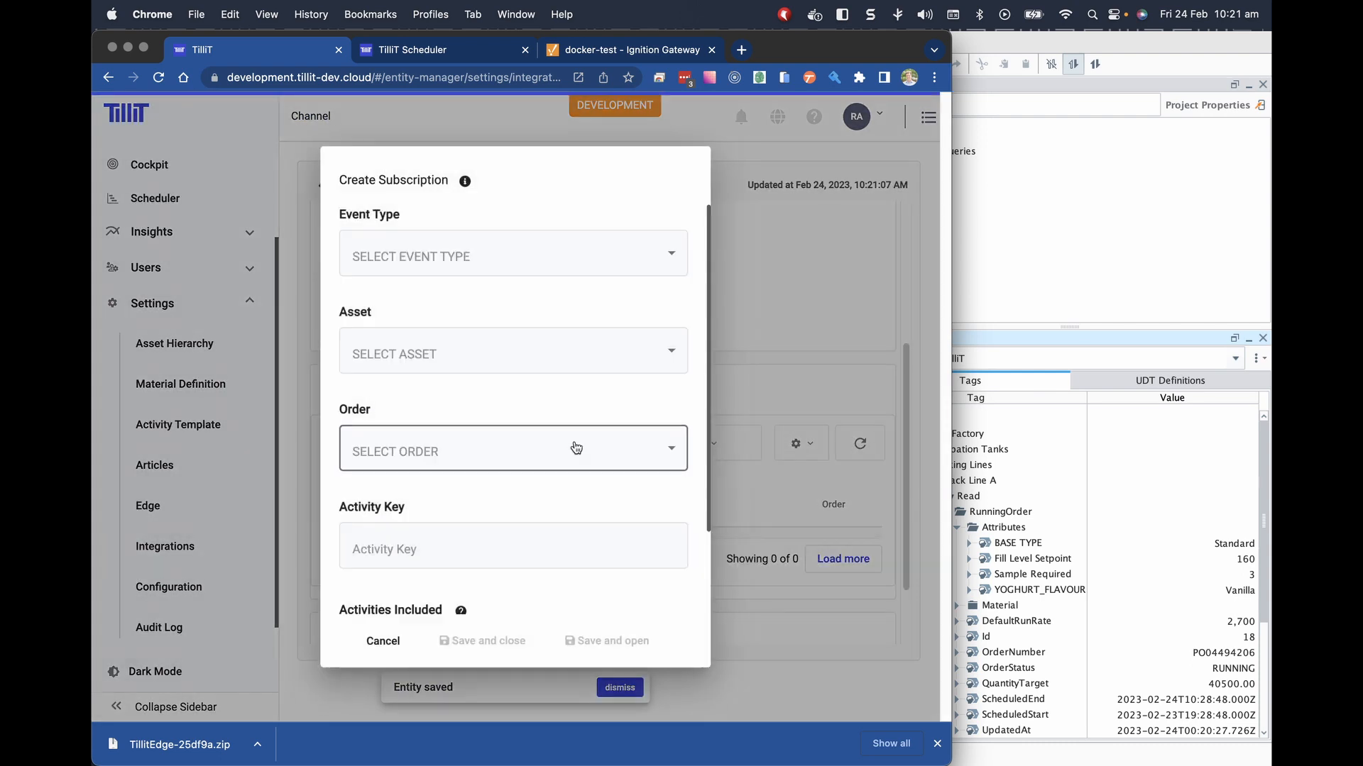
pyautogui.click(427, 261)
pyautogui.write('acti')
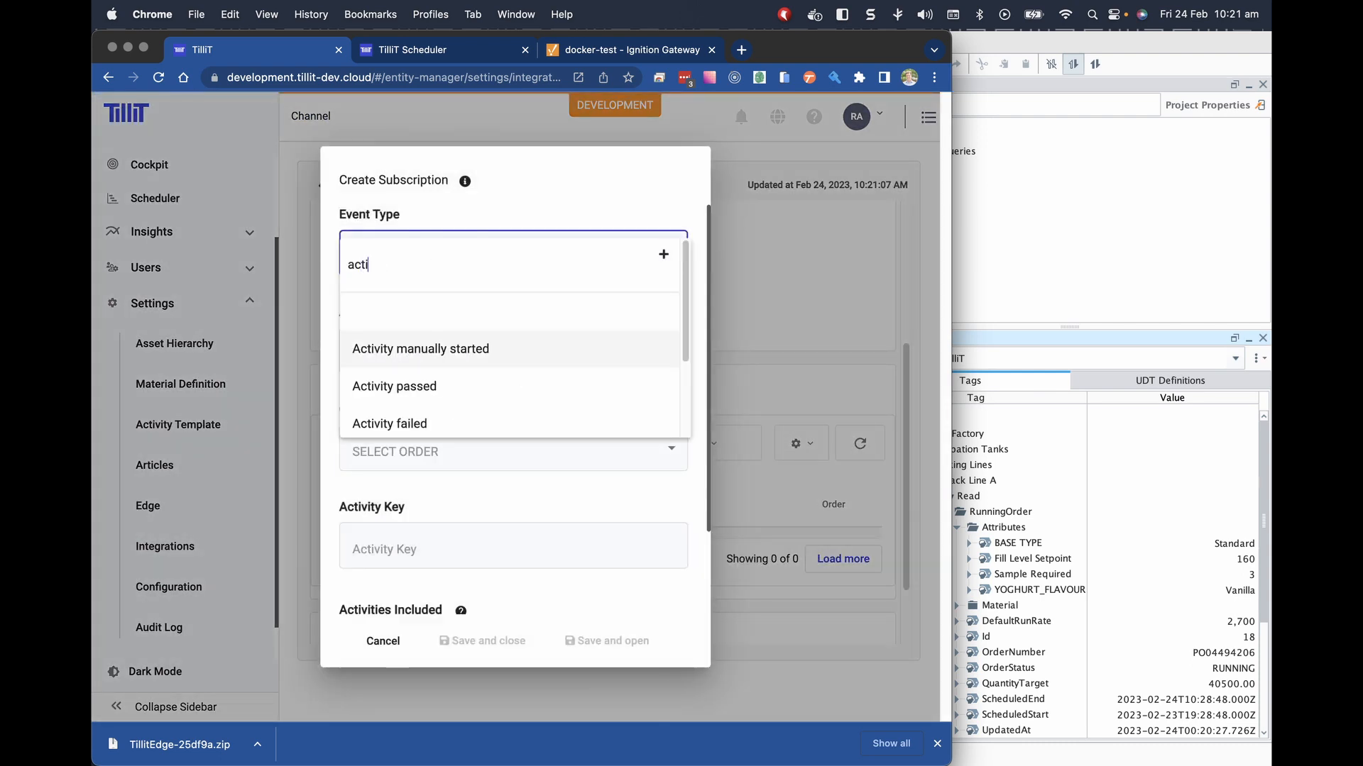
pyautogui.click(423, 392)
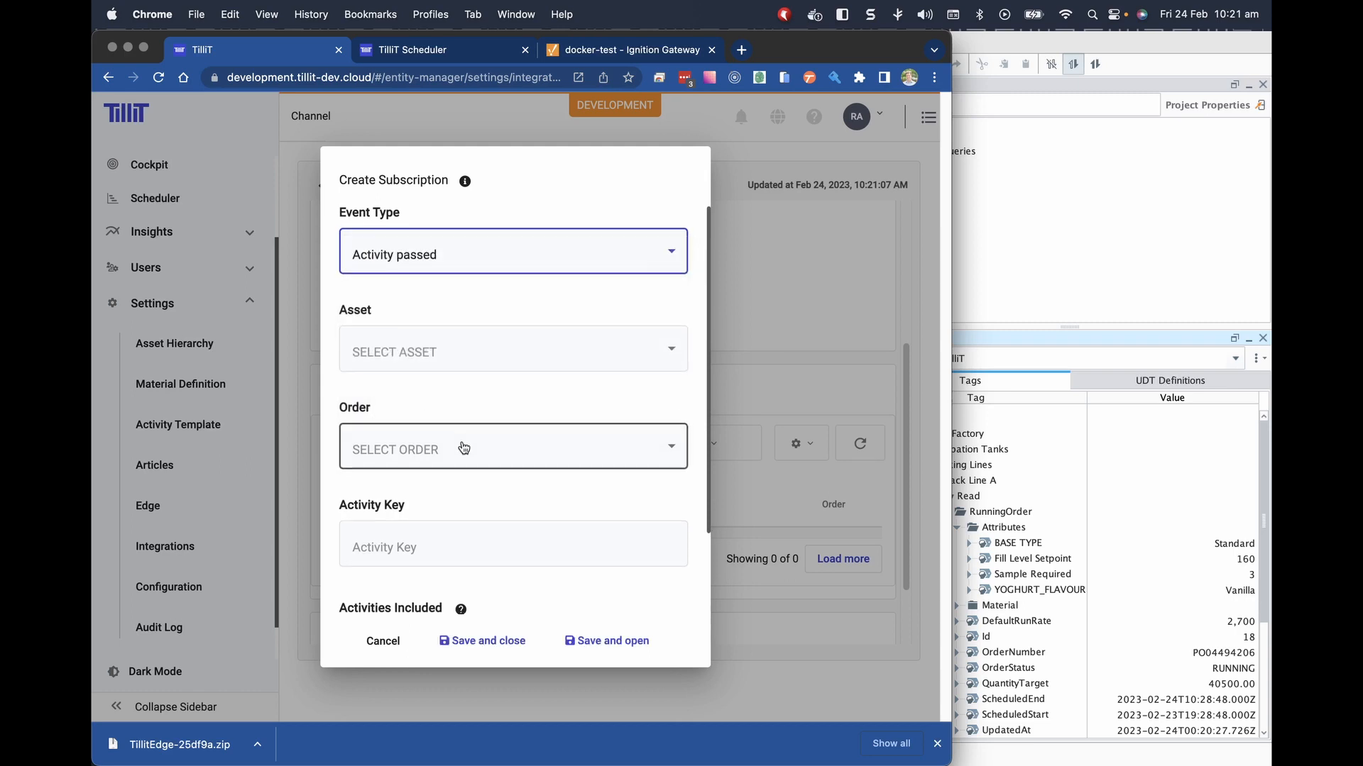
pyautogui.scroll(-2, 496, 483)
pyautogui.click(501, 644)
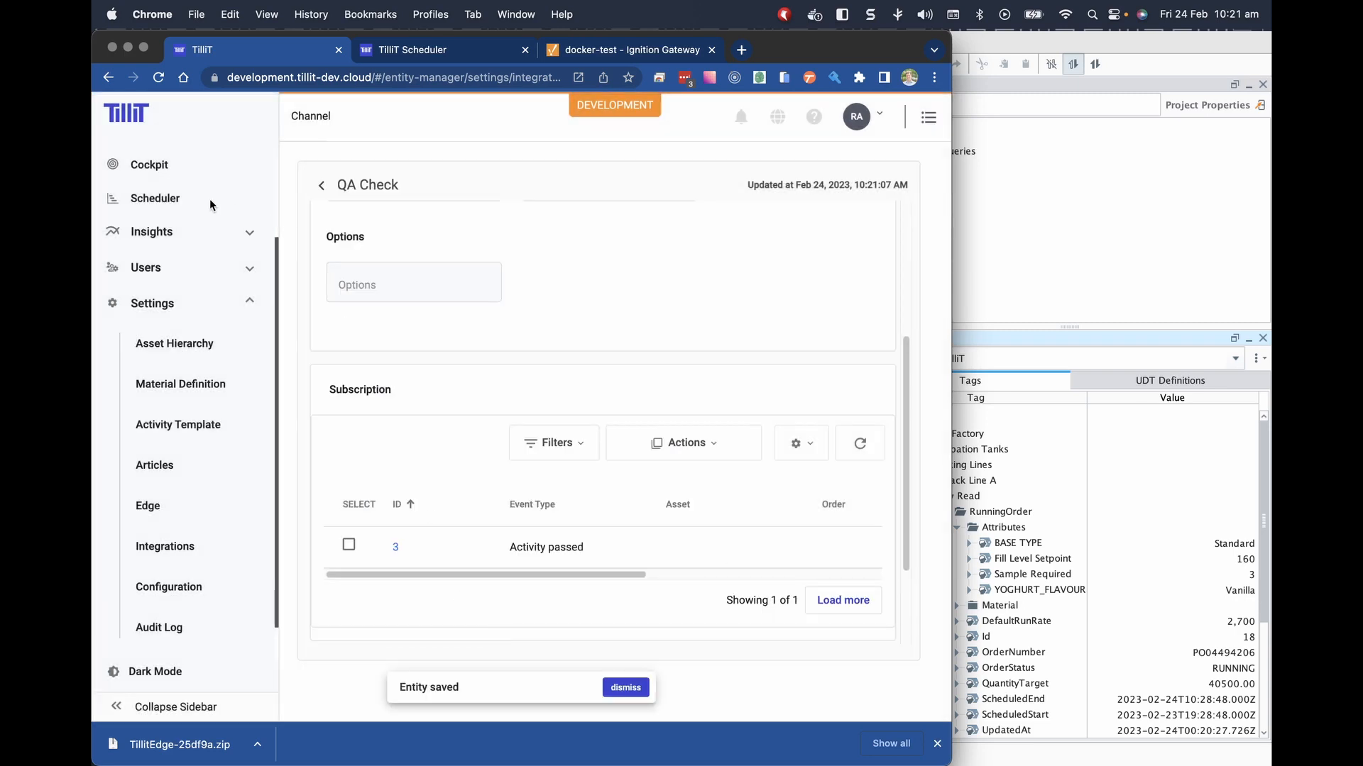
# Open Pack Line A's running order from Assets > Packing Lines and claim its Packing 30 minute check.
pyautogui.scroll(3, 163, 205)
pyautogui.click(157, 176)
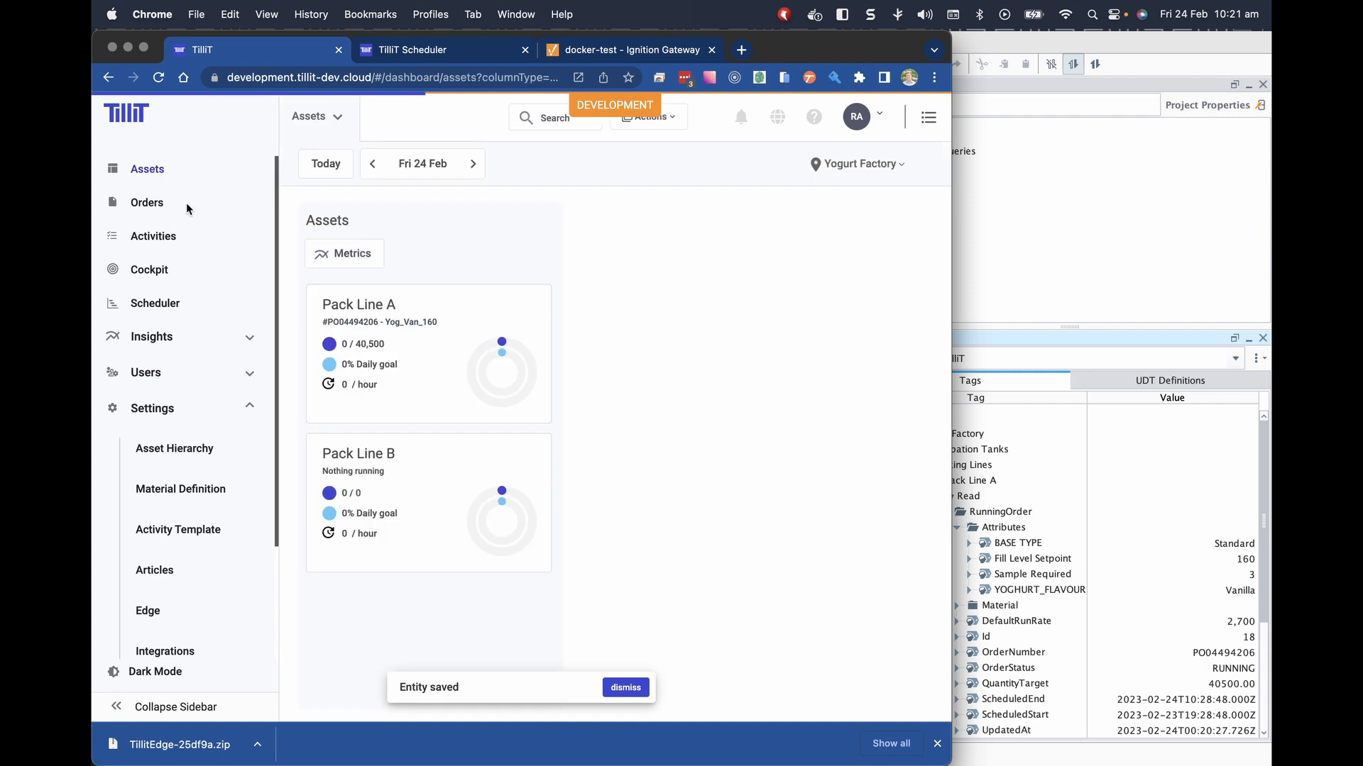
pyautogui.click(390, 350)
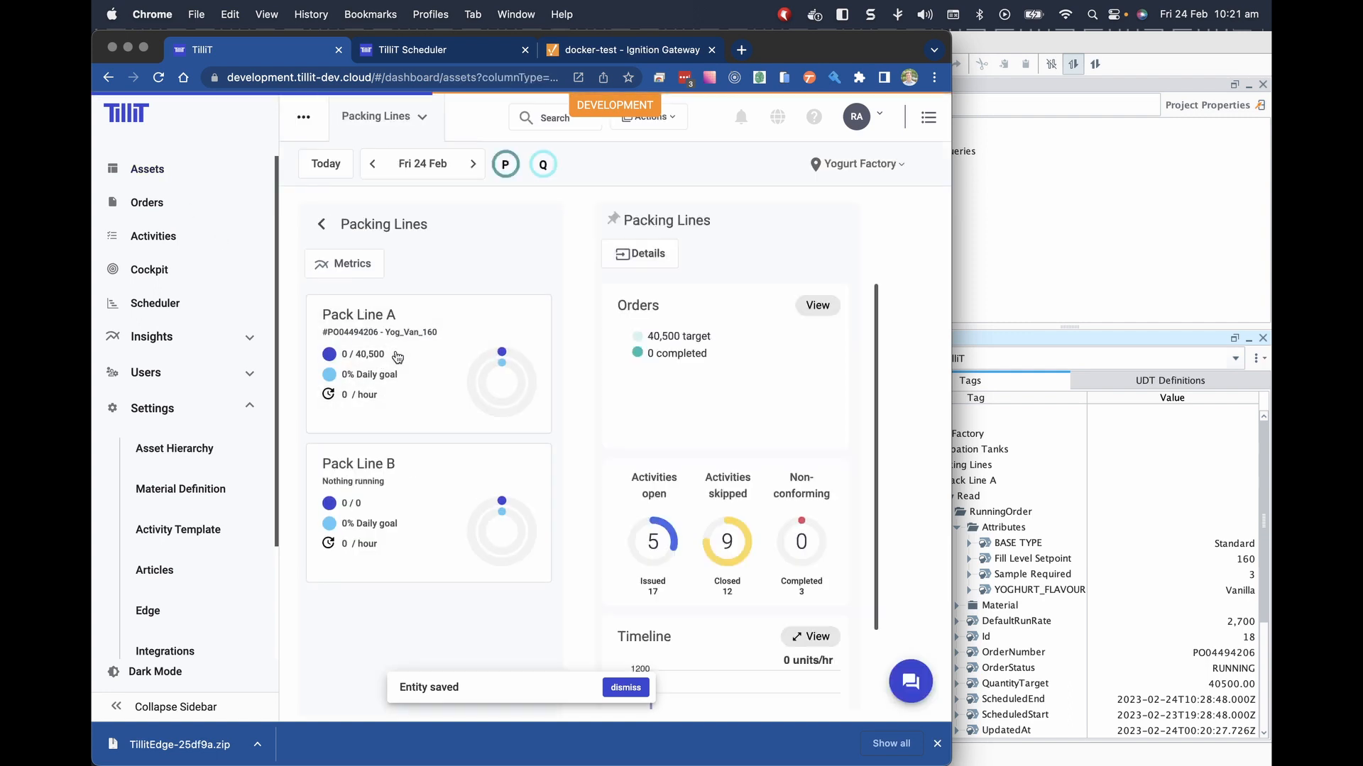
pyautogui.click(670, 386)
pyautogui.click(672, 390)
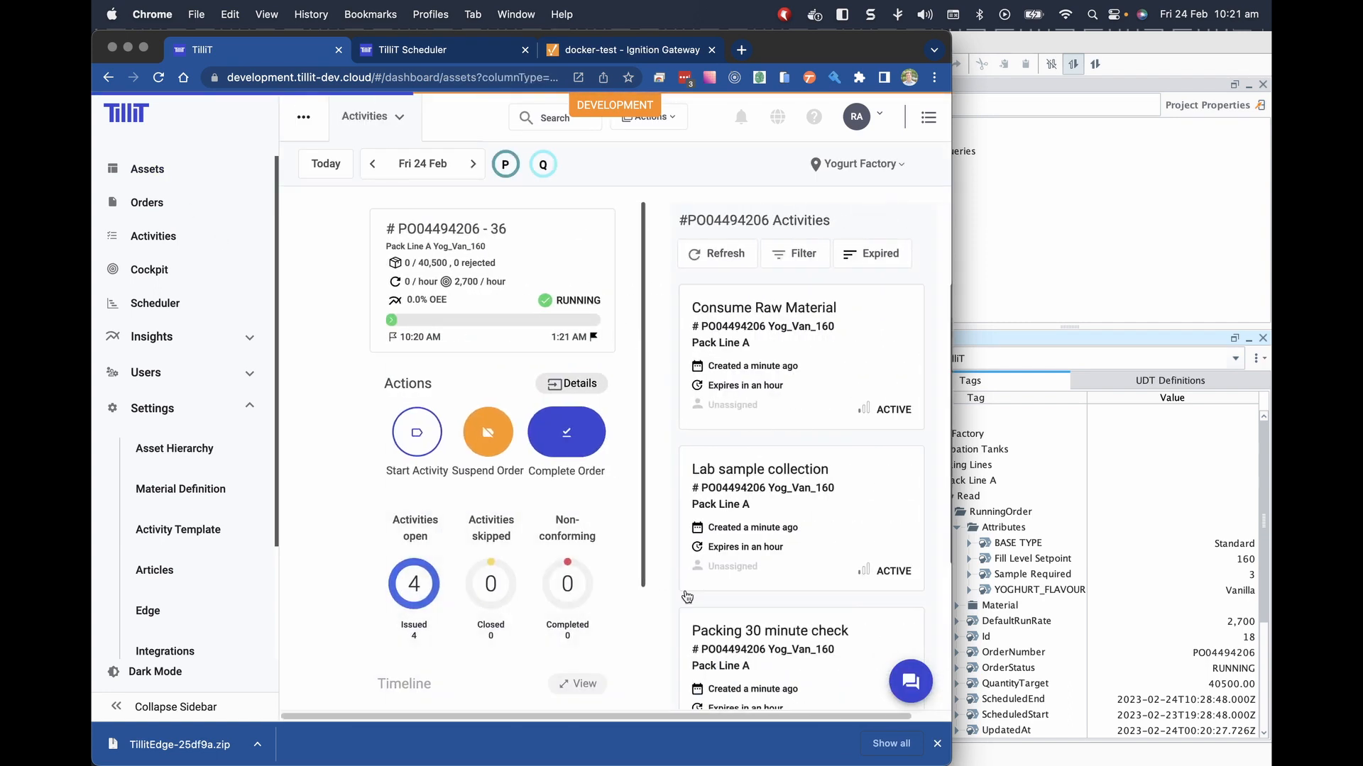
pyautogui.click(702, 646)
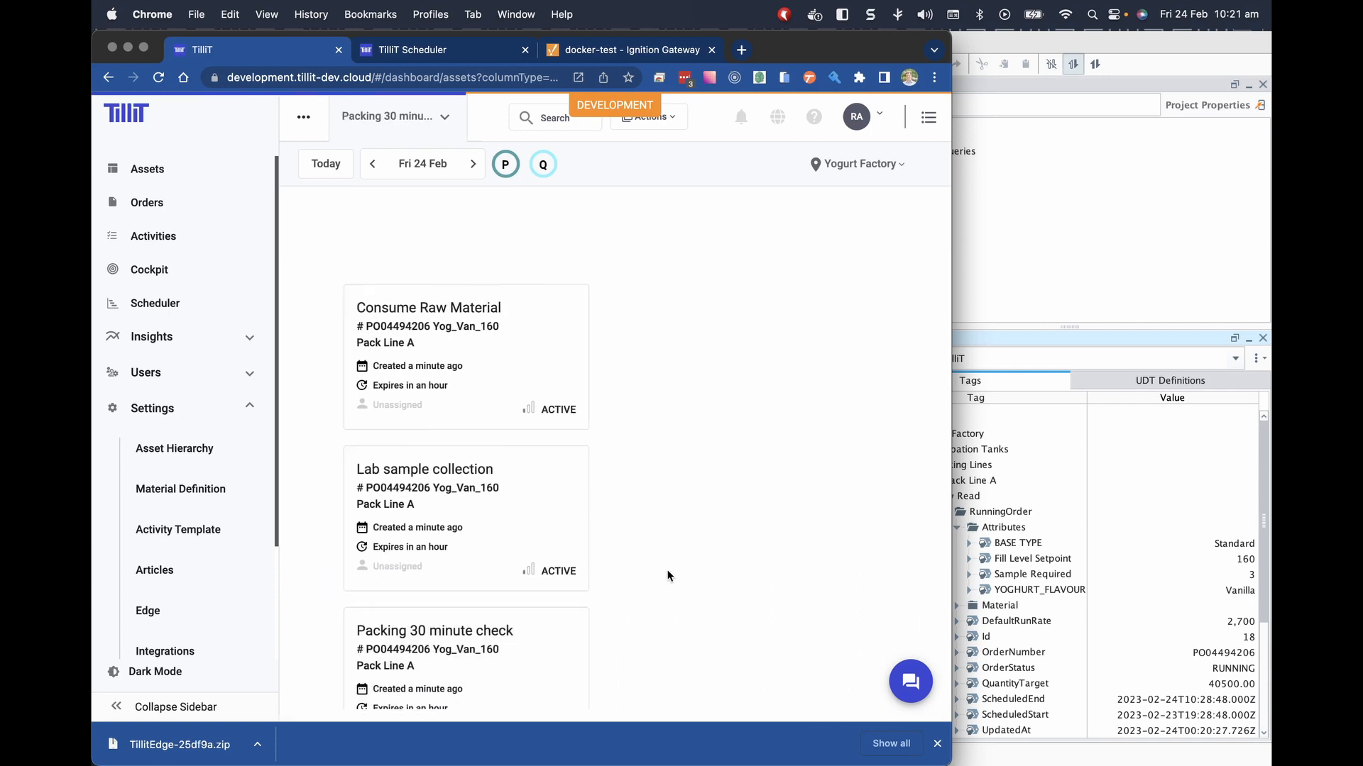
pyautogui.click(574, 389)
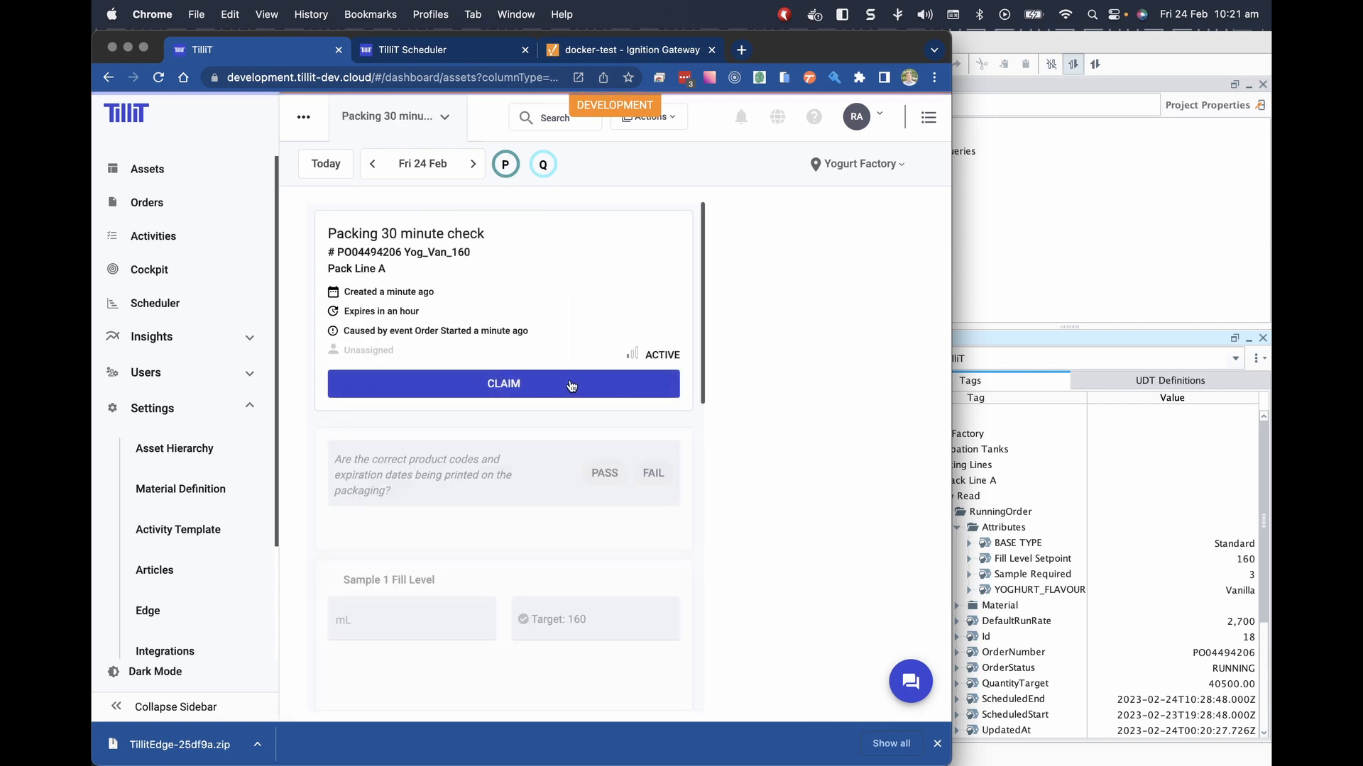
# Pass the product codes and expiry question, and enter fill level 160 and weight 168.
pyautogui.click(604, 473)
pyautogui.click(352, 640)
pyautogui.write('160')
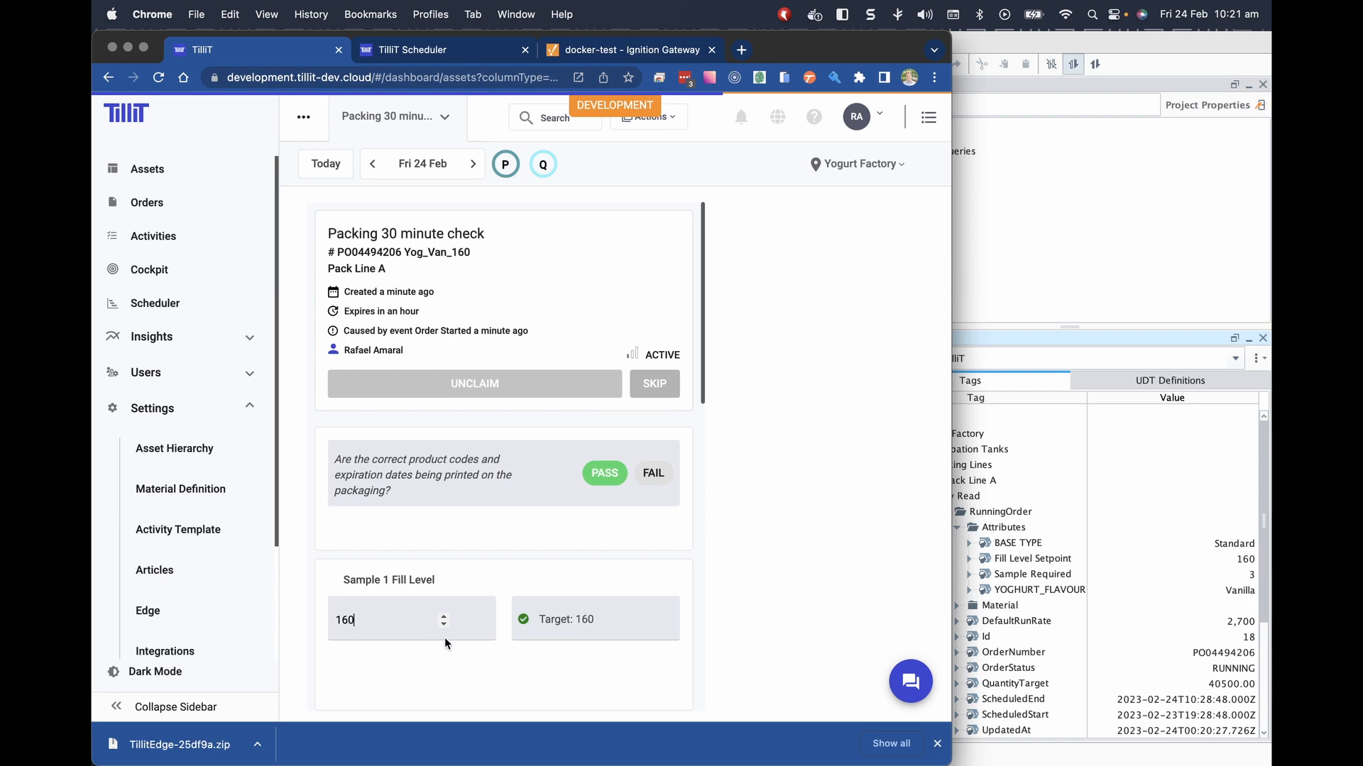
pyautogui.scroll(-2, 446, 644)
pyautogui.scroll(-2, 446, 643)
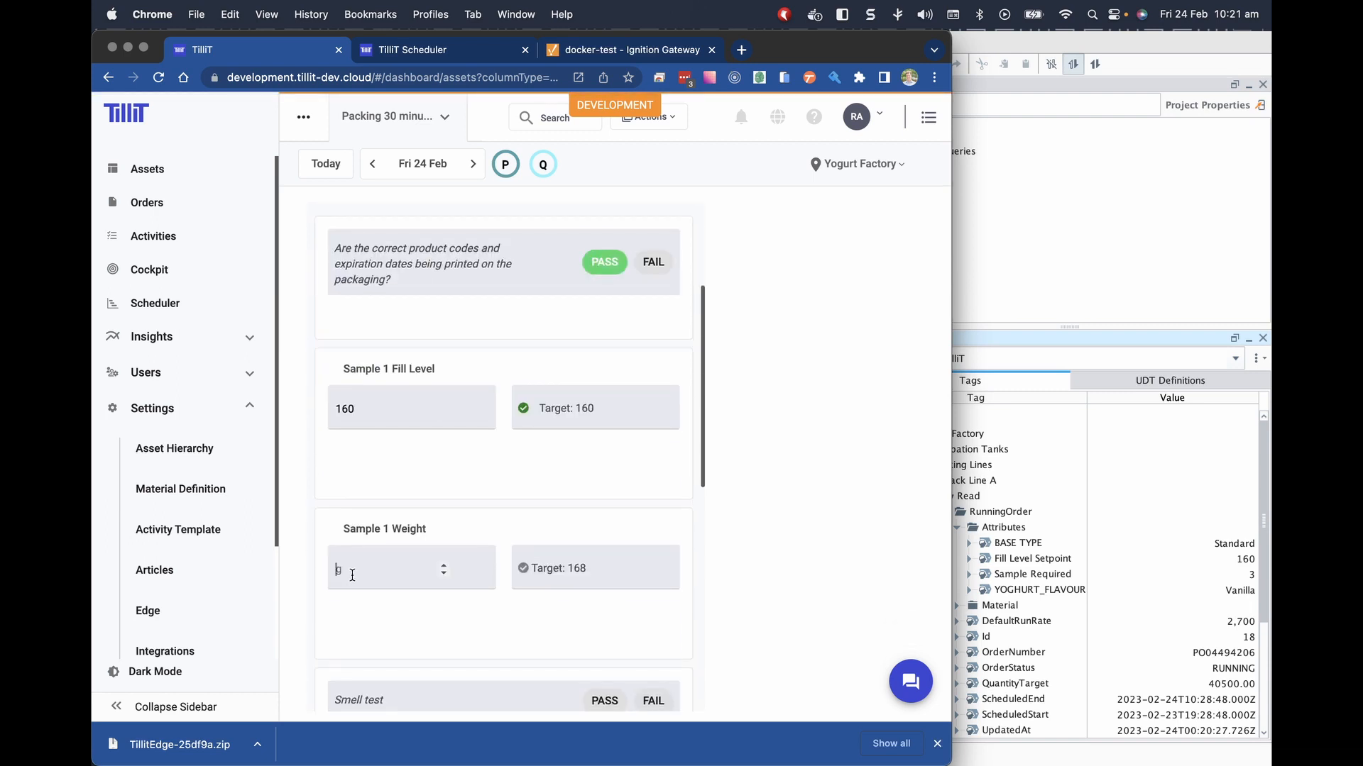
pyautogui.write('168')
# Pass the Smell test, enter pH 4.5 and temperature 3, and submit the check.
pyautogui.scroll(-2, 476, 611)
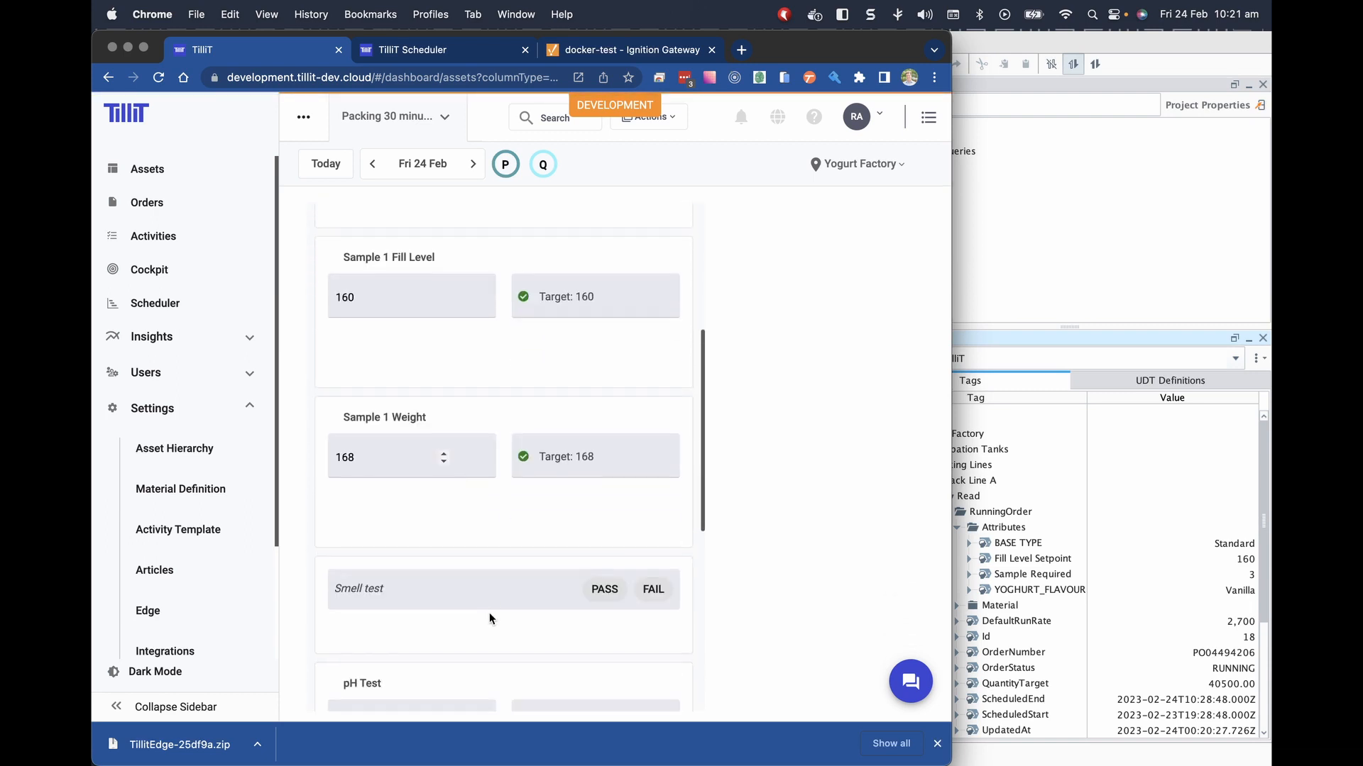
pyautogui.click(607, 589)
pyautogui.scroll(-2, 475, 638)
pyautogui.click(362, 587)
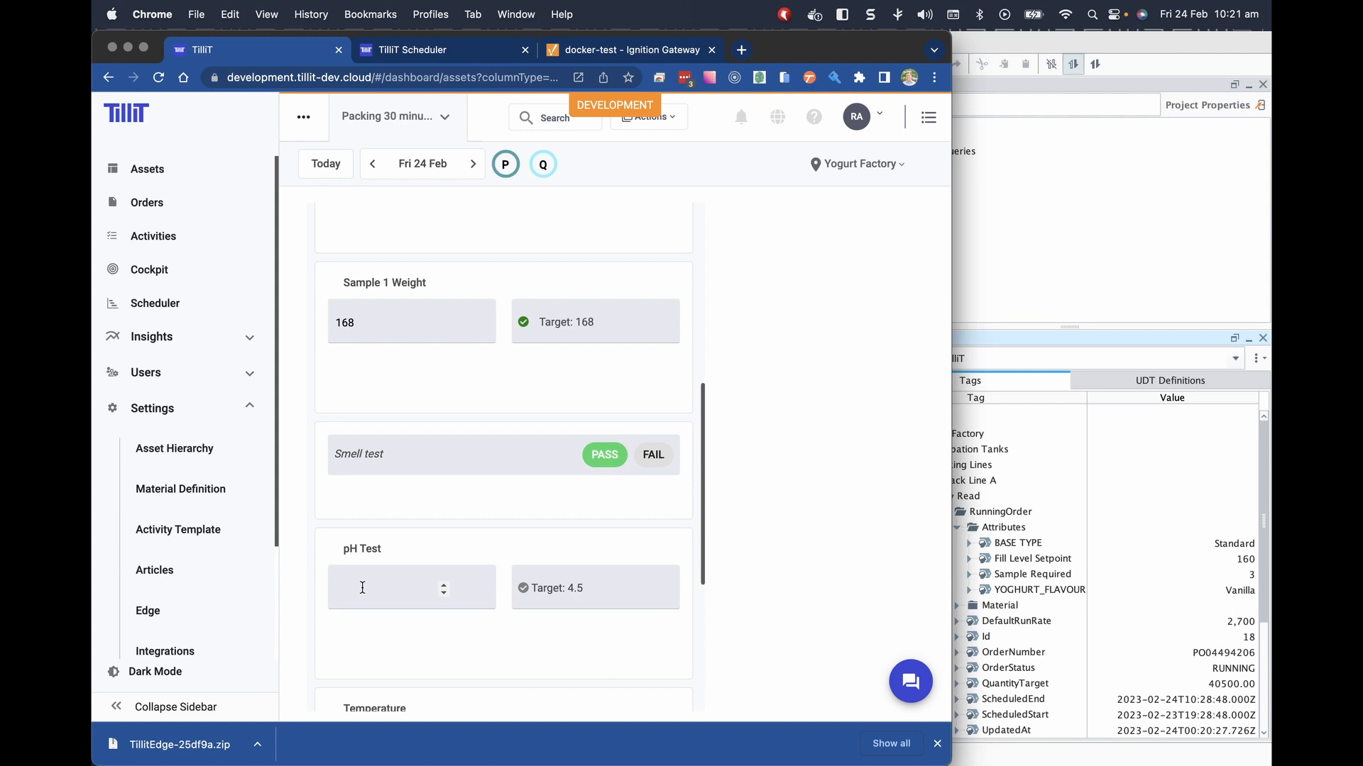
pyautogui.write('4.5')
pyautogui.scroll(-3, 605, 624)
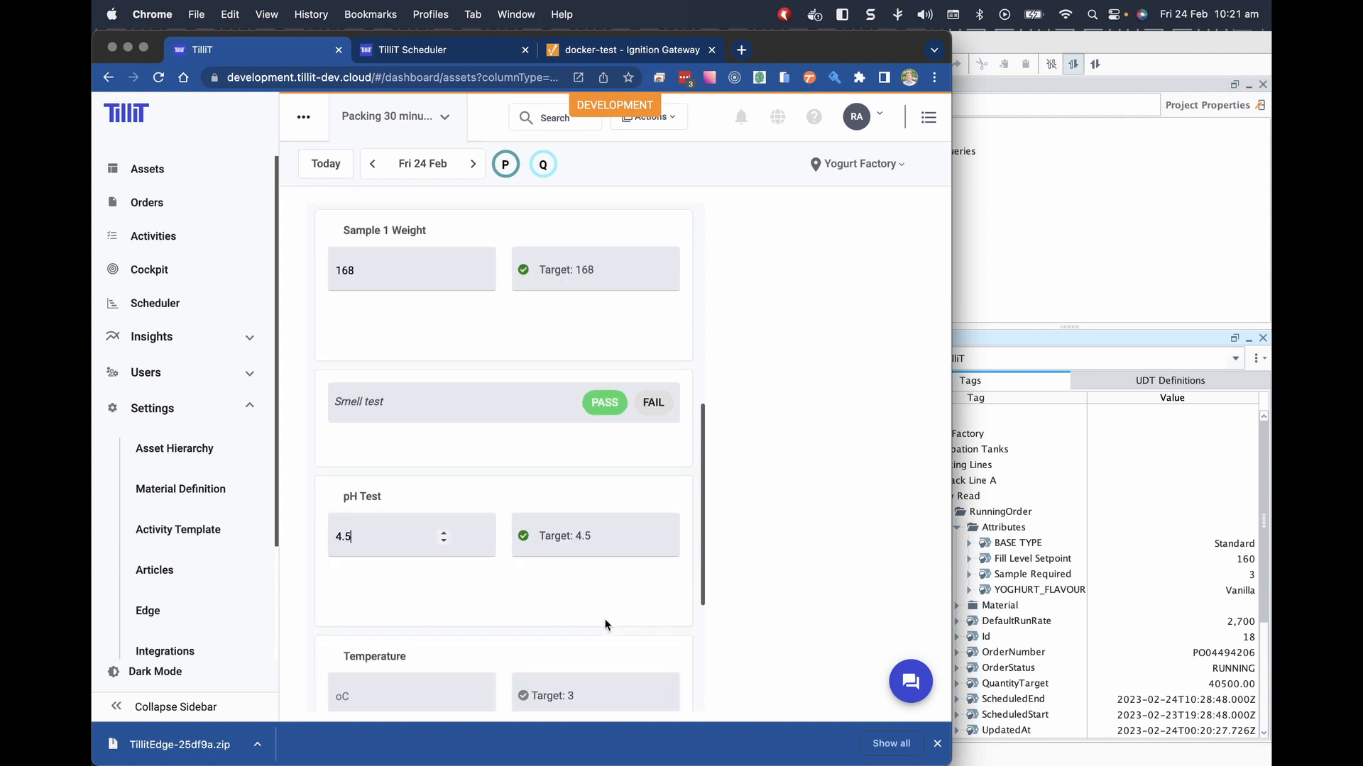
pyautogui.click(434, 612)
pyautogui.write('3')
pyautogui.scroll(-2, 576, 626)
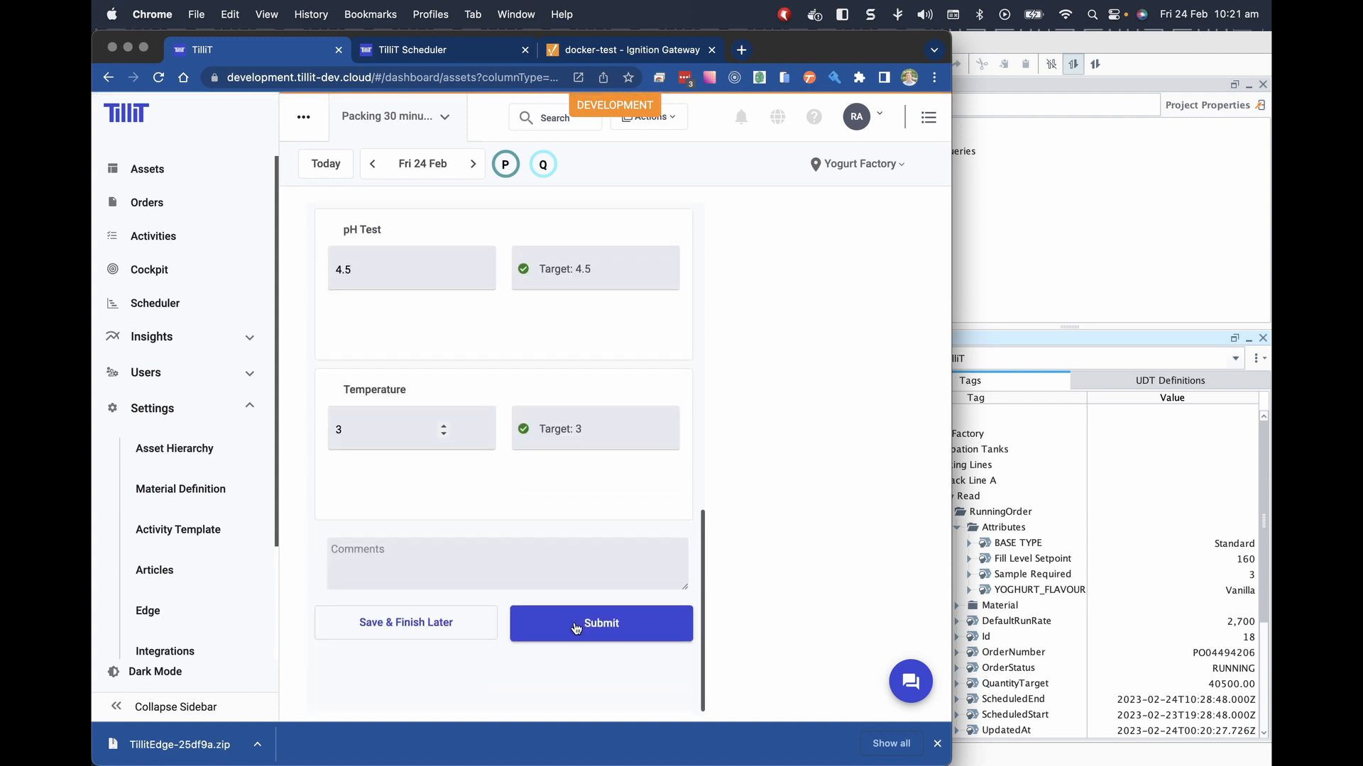
pyautogui.click(576, 629)
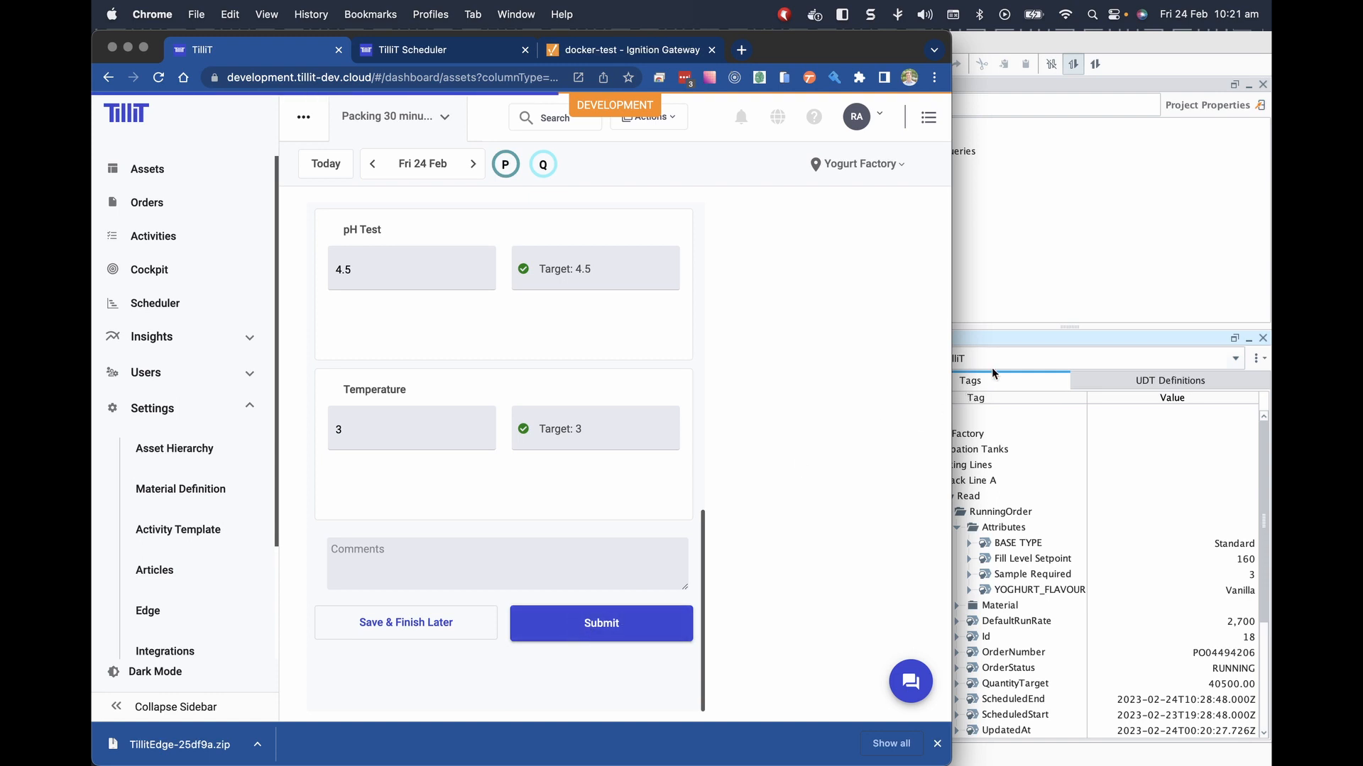
# In Designer, expand Pack Line A's Read > Event > QACheck > Activity > Items tags.
pyautogui.click(994, 284)
pyautogui.click(944, 512)
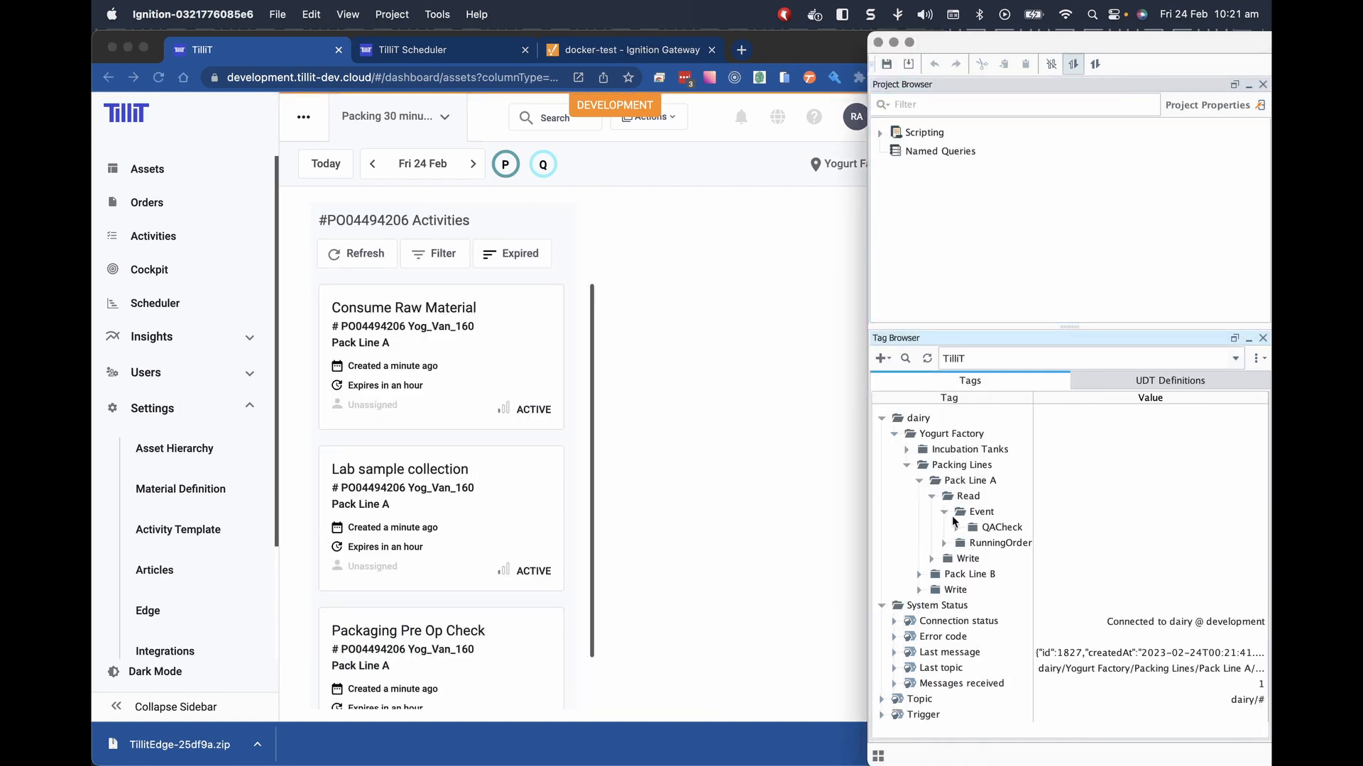
pyautogui.click(957, 527)
pyautogui.click(969, 543)
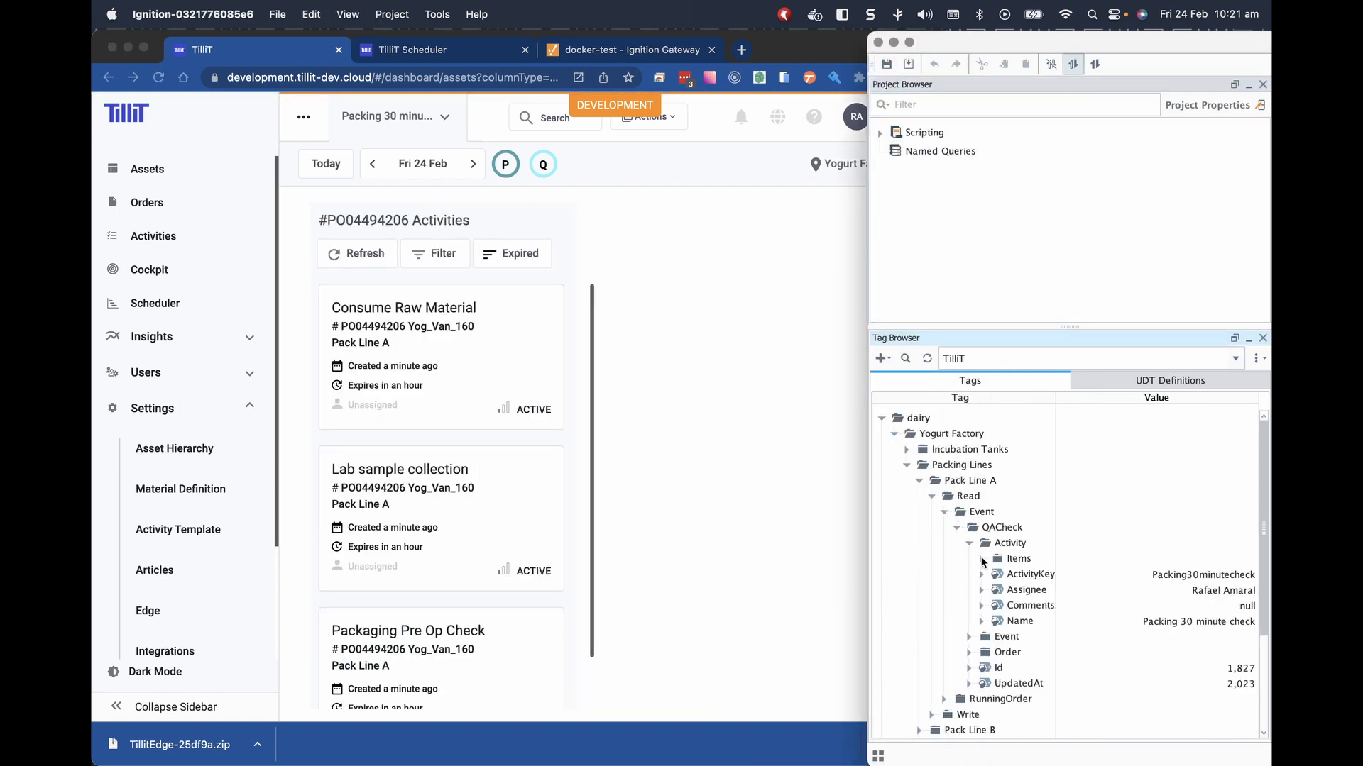
pyautogui.click(982, 558)
# Widen the tag panel and Value column, expand the Activity Event details, and maximize the Designer.
pyautogui.moveTo(1005, 44); pyautogui.dragTo(596, 29)
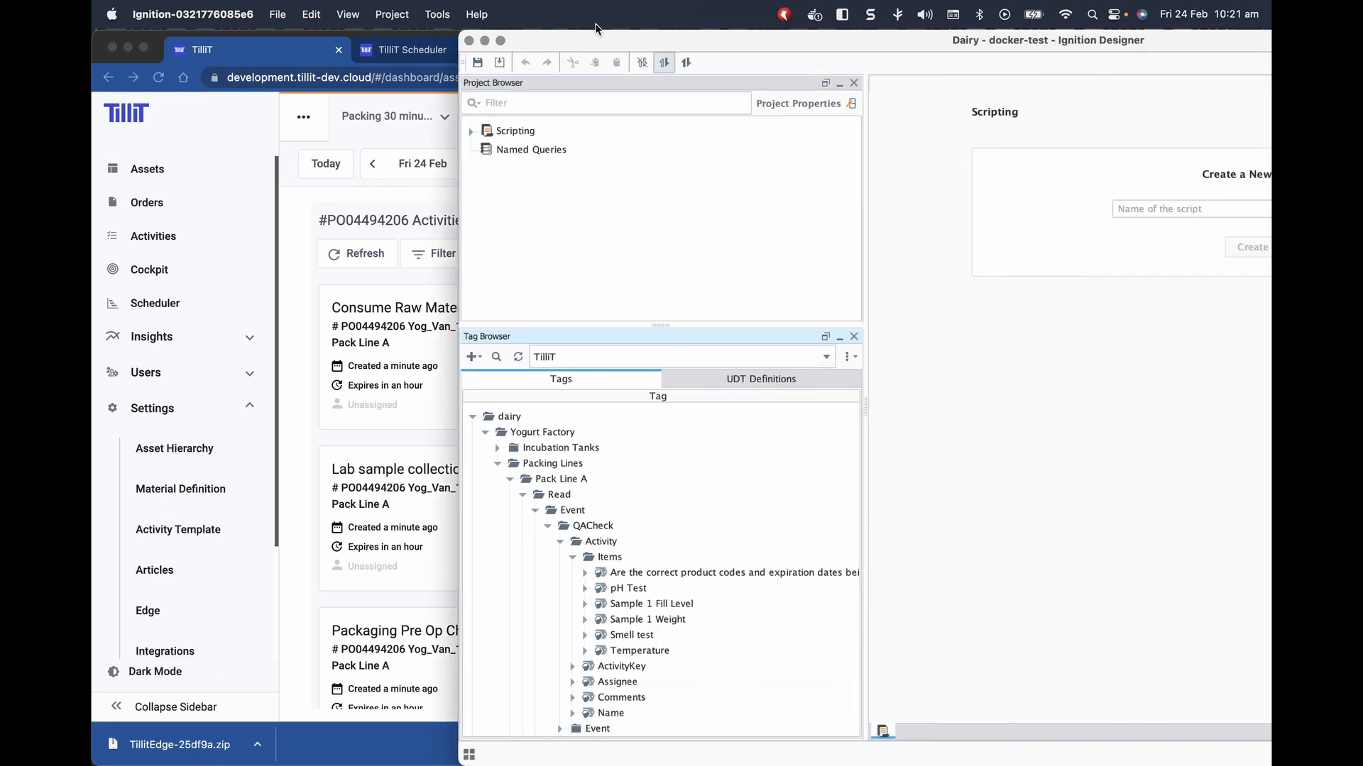
pyautogui.moveTo(863, 503); pyautogui.dragTo(1031, 515)
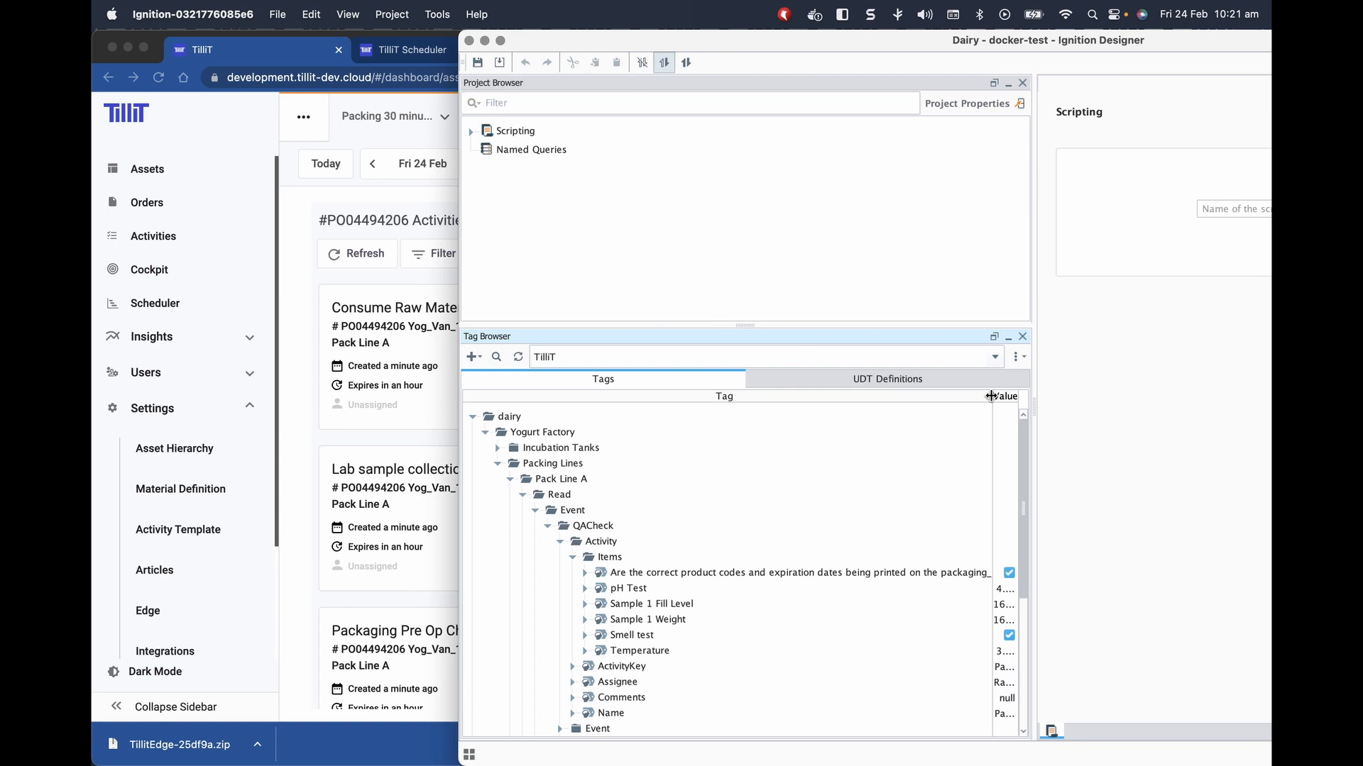
pyautogui.moveTo(991, 396); pyautogui.dragTo(749, 402)
pyautogui.scroll(-2, 813, 553)
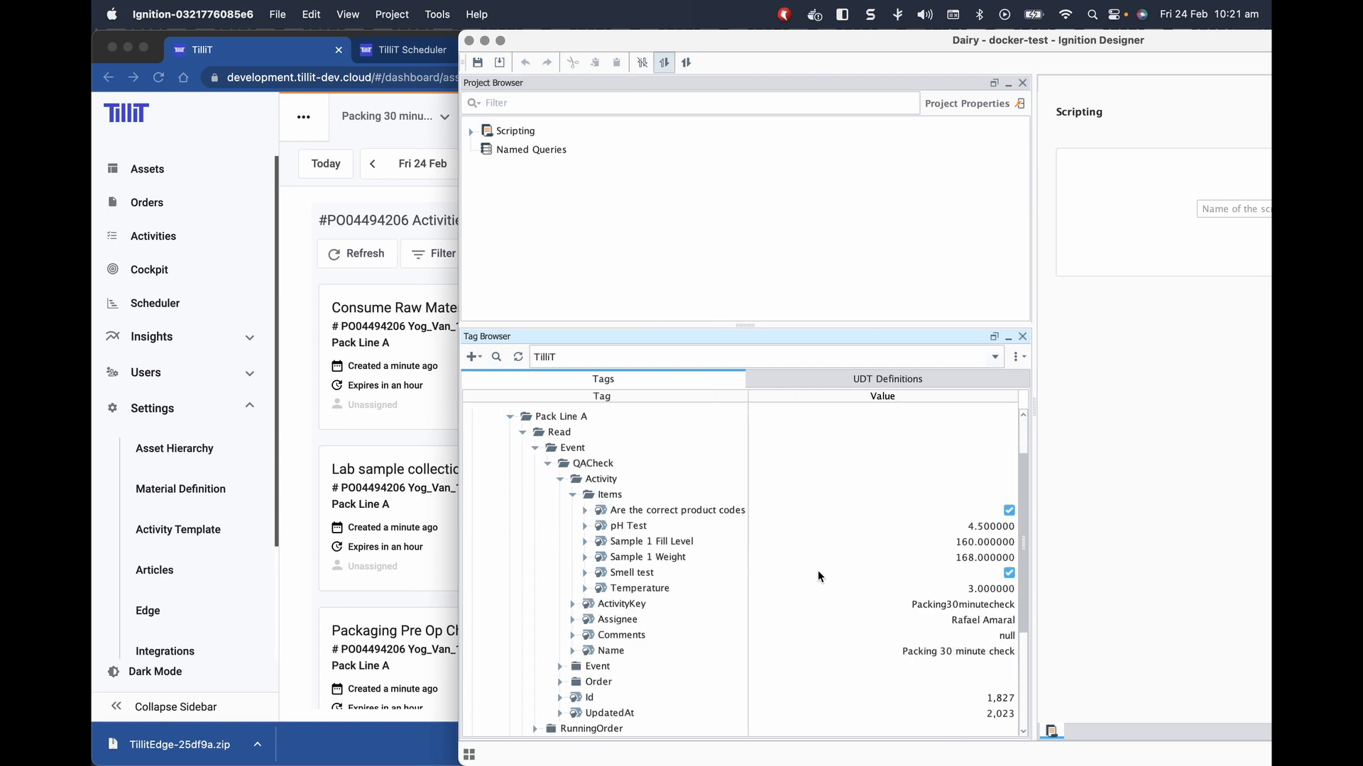
pyautogui.click(573, 589)
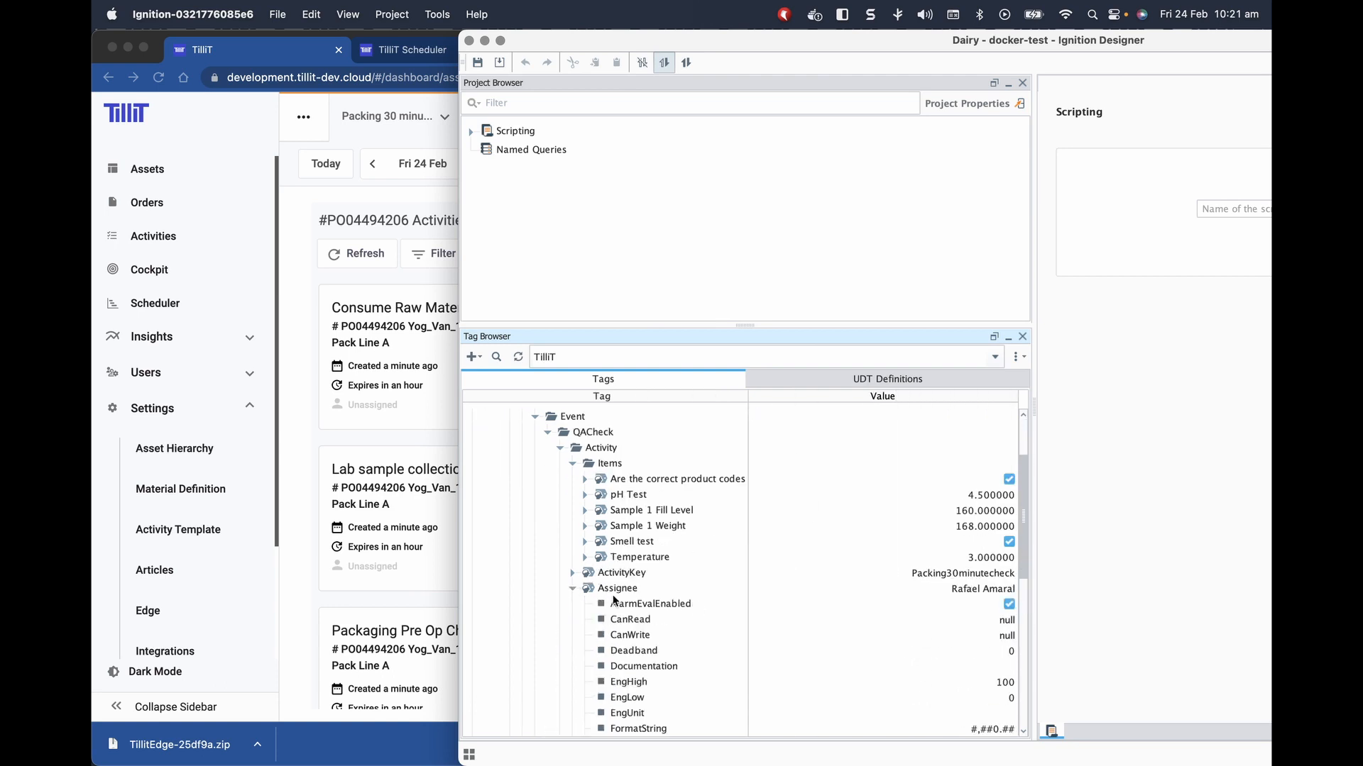
pyautogui.click(573, 589)
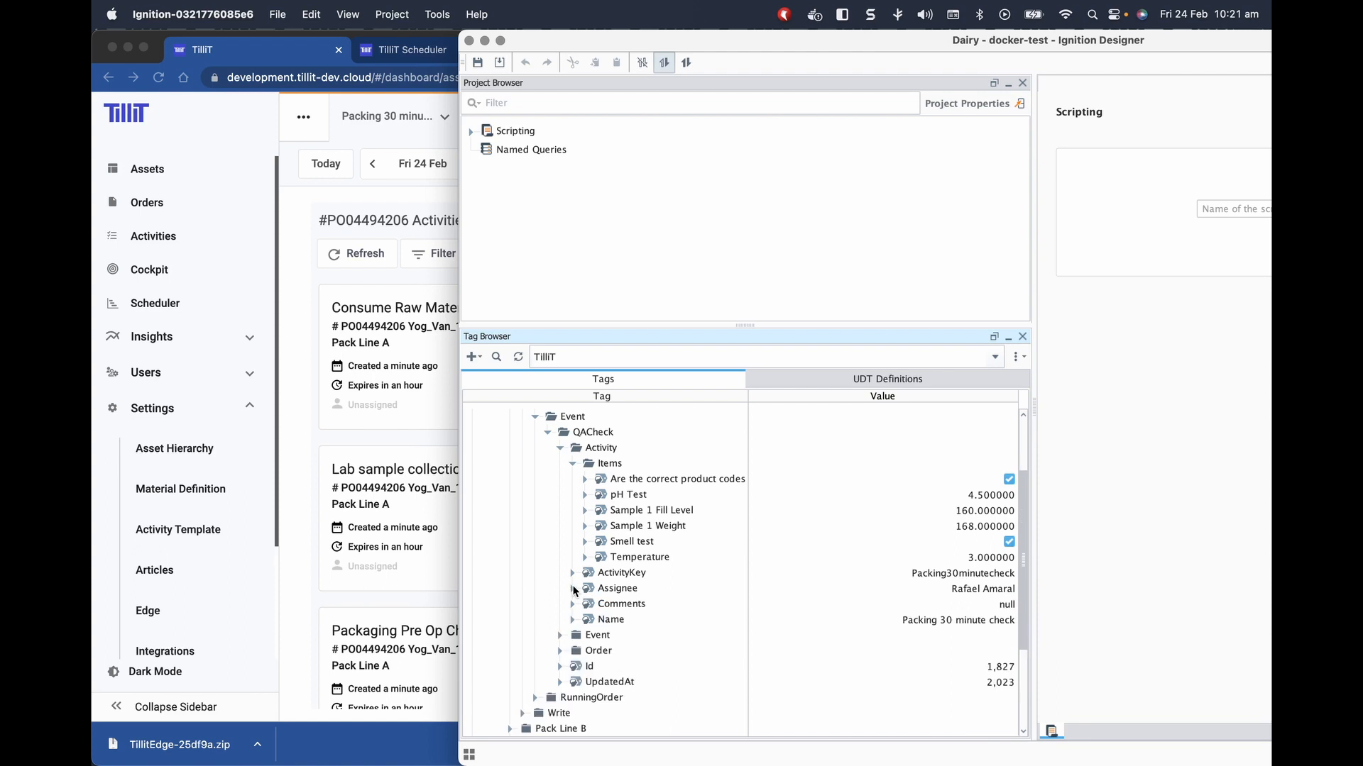
pyautogui.click(560, 634)
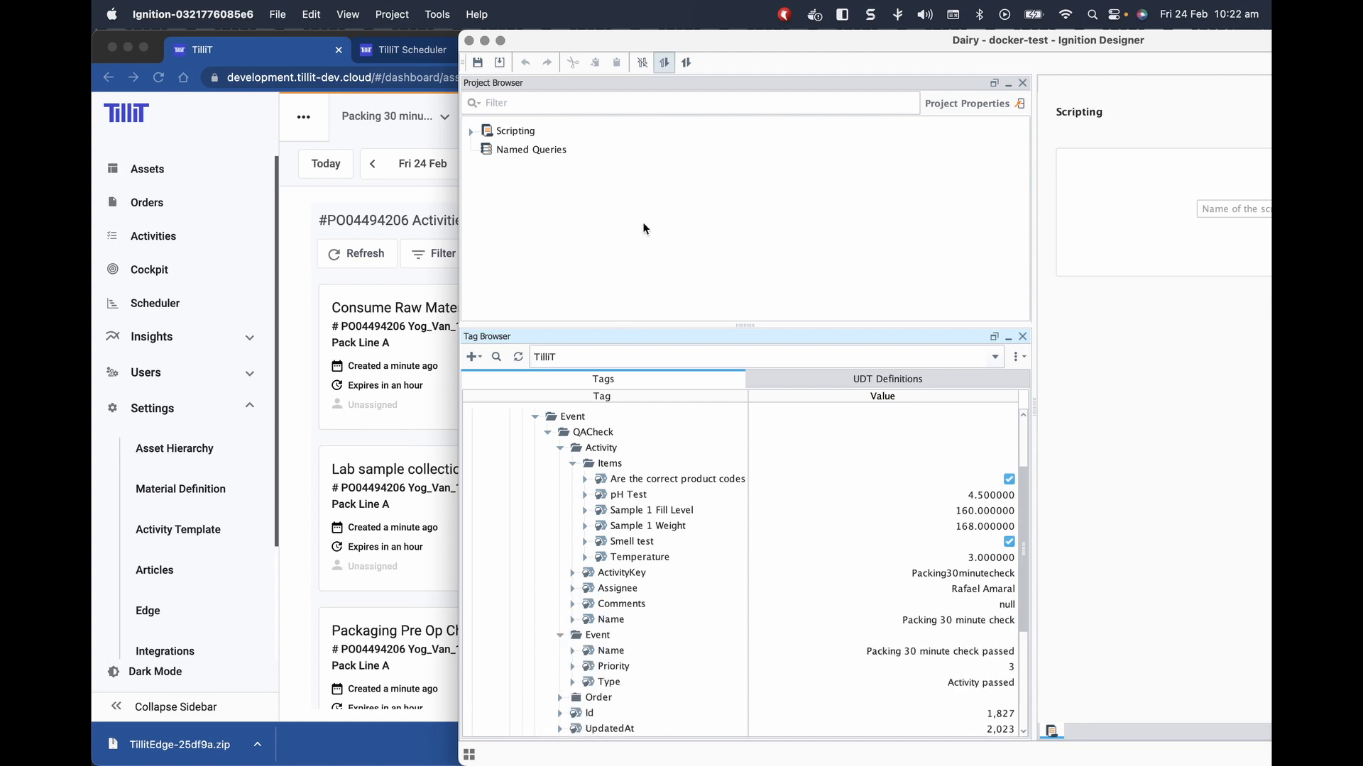
pyautogui.moveTo(583, 41); pyautogui.dragTo(467, 45)
pyautogui.doubleClick(467, 45)
# Collapse the Read tag folders and expand Pack Line A's Write folder under the TilliT provider.
pyautogui.click(223, 360)
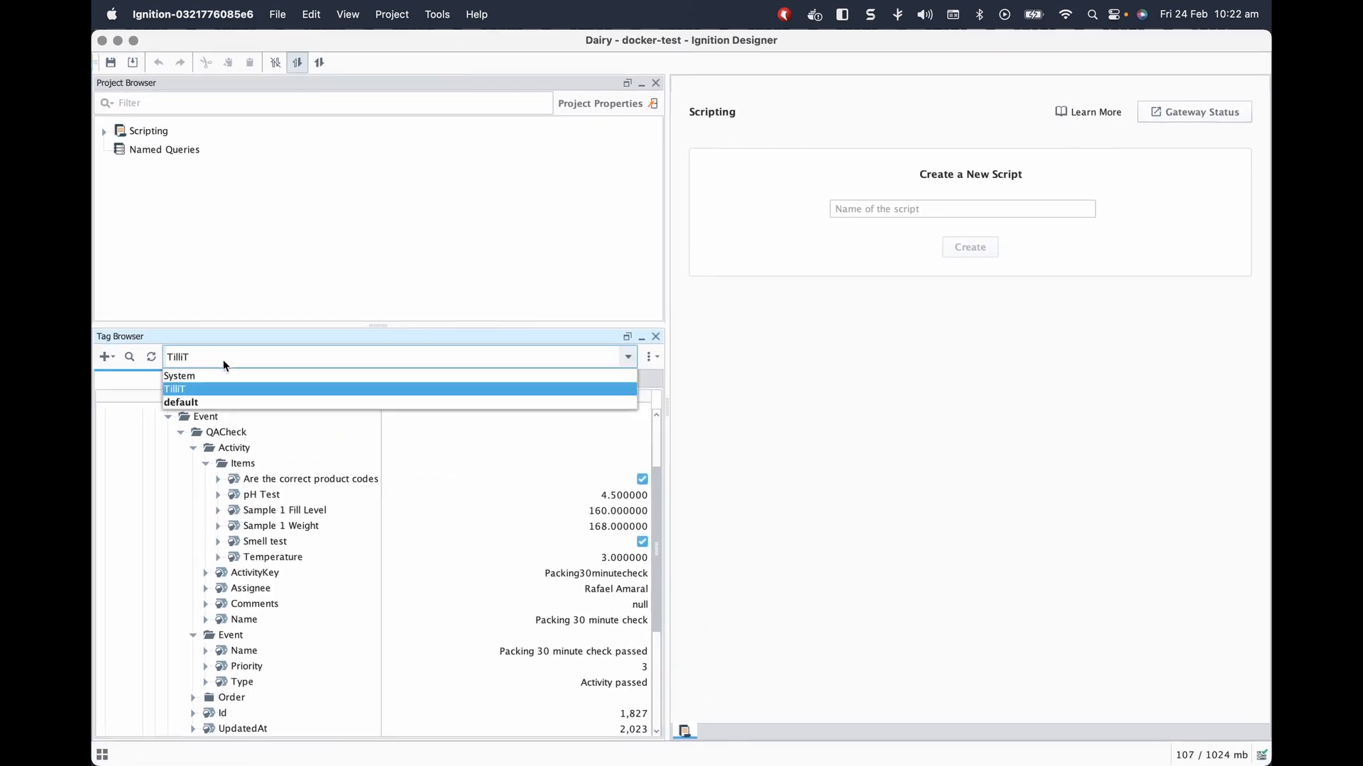
pyautogui.click(240, 354)
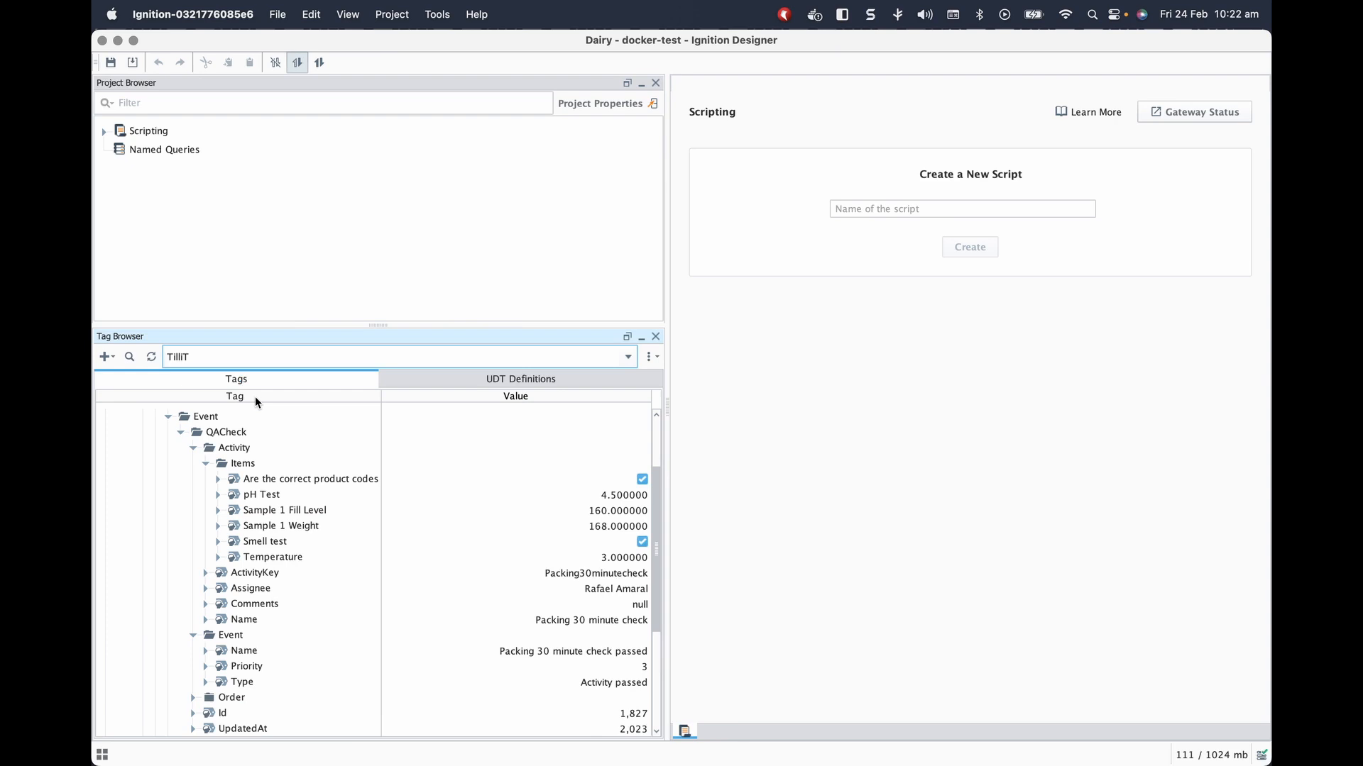
pyautogui.click(193, 448)
pyautogui.click(181, 432)
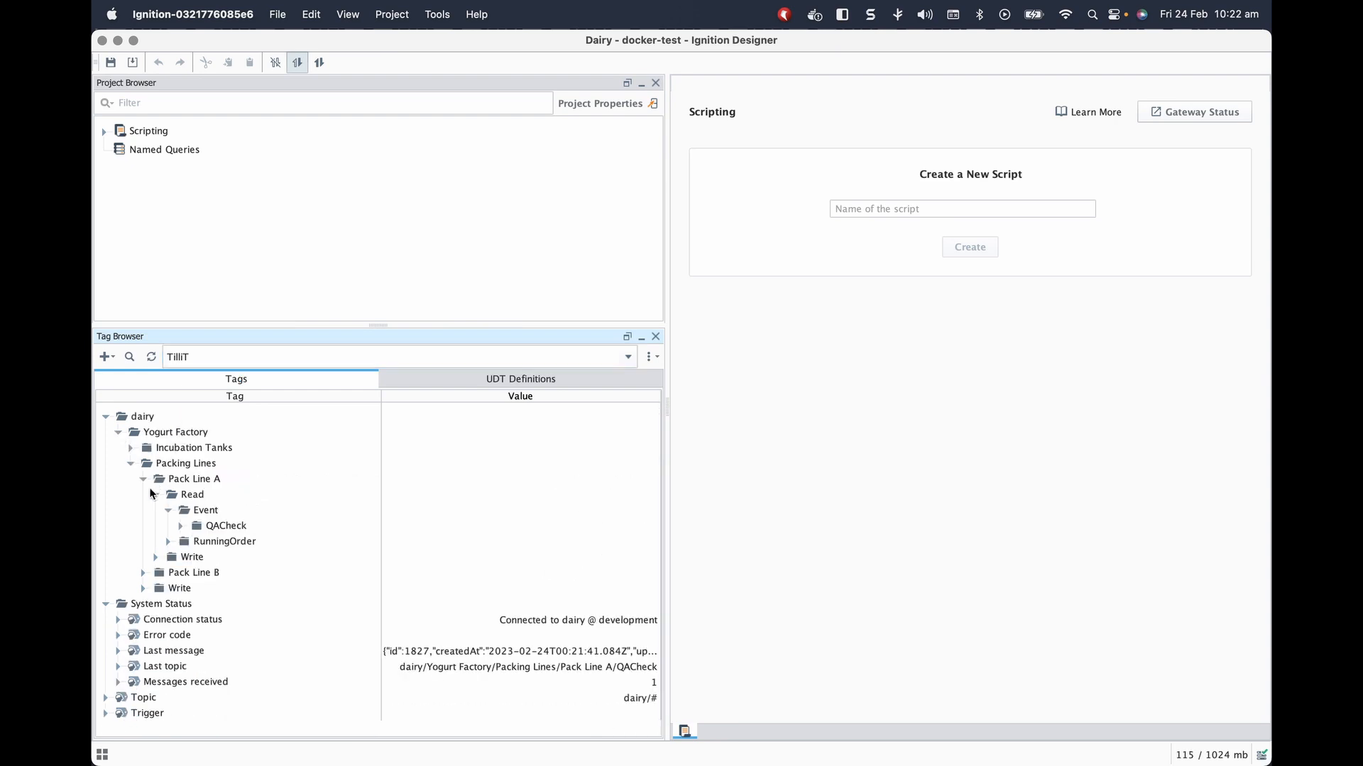
pyautogui.click(155, 494)
pyautogui.click(156, 510)
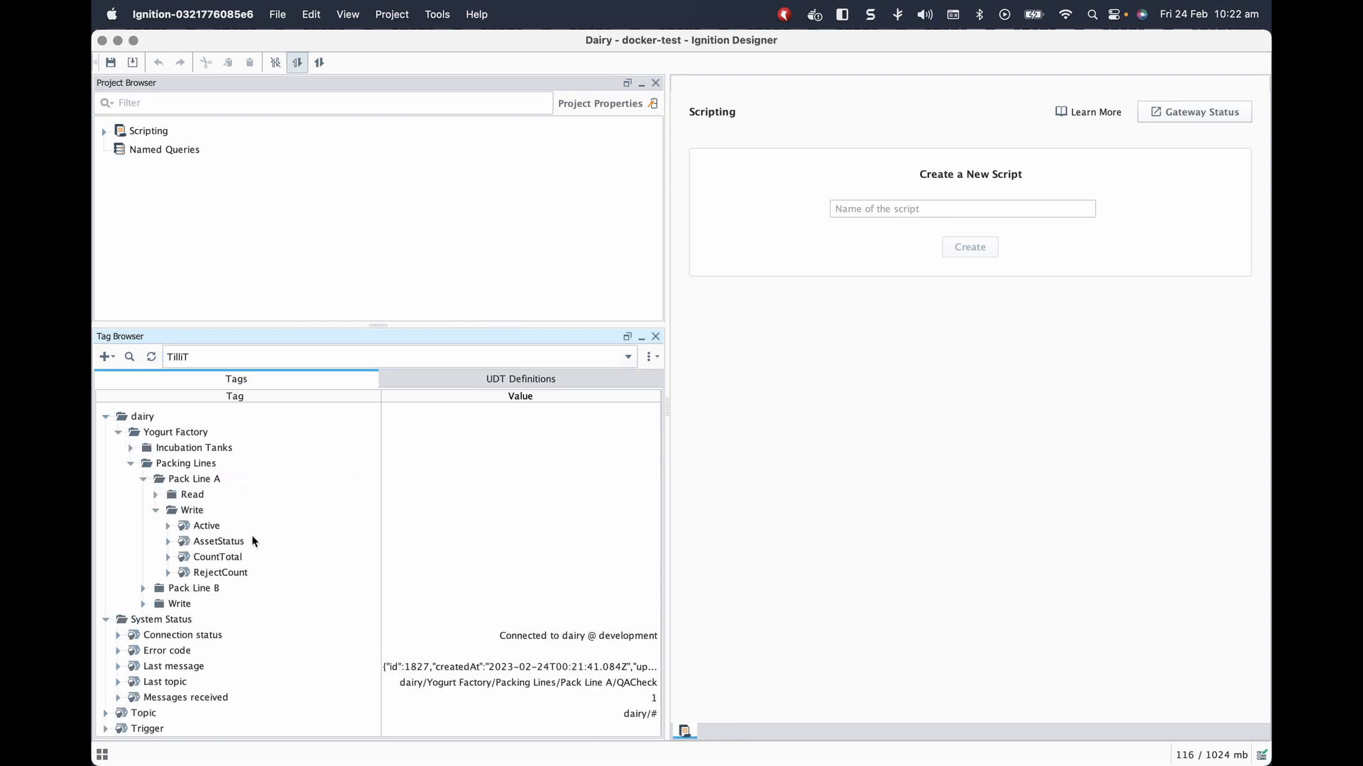
# Set the Write tags to Active true, AssetStatus STOPPED, CountTotal 0 and RejectCount 0.
pyautogui.click(641, 527)
pyautogui.click(641, 542)
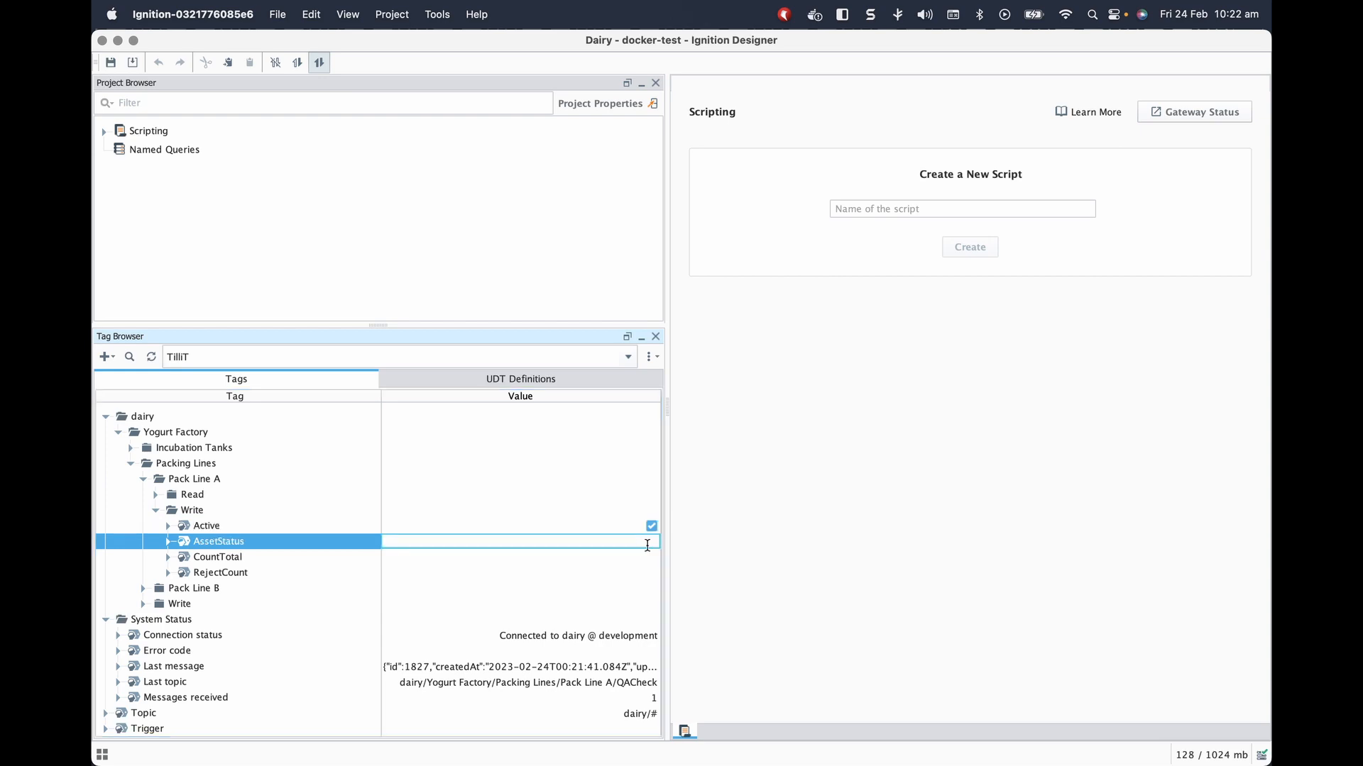
pyautogui.write('STOPPED')
pyautogui.press('Return')
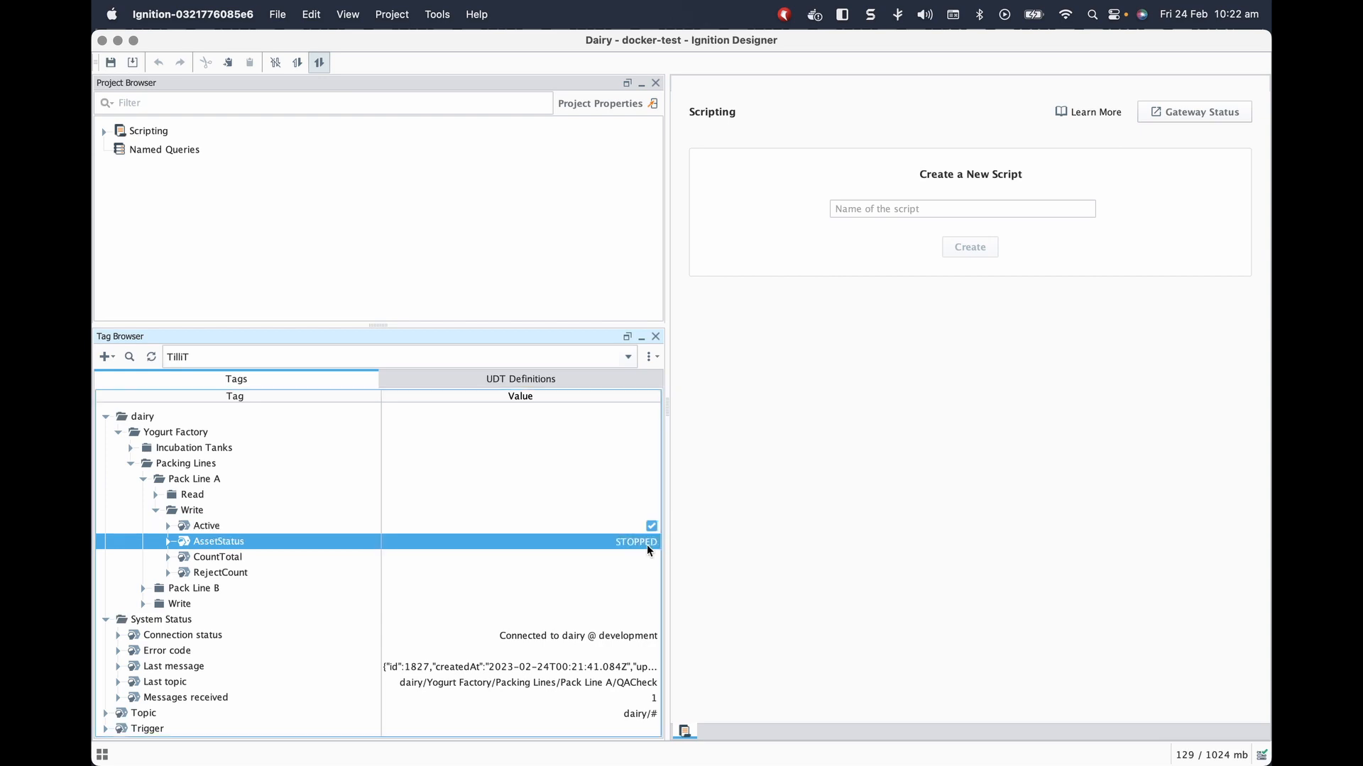
pyautogui.click(645, 557)
pyautogui.click(645, 559)
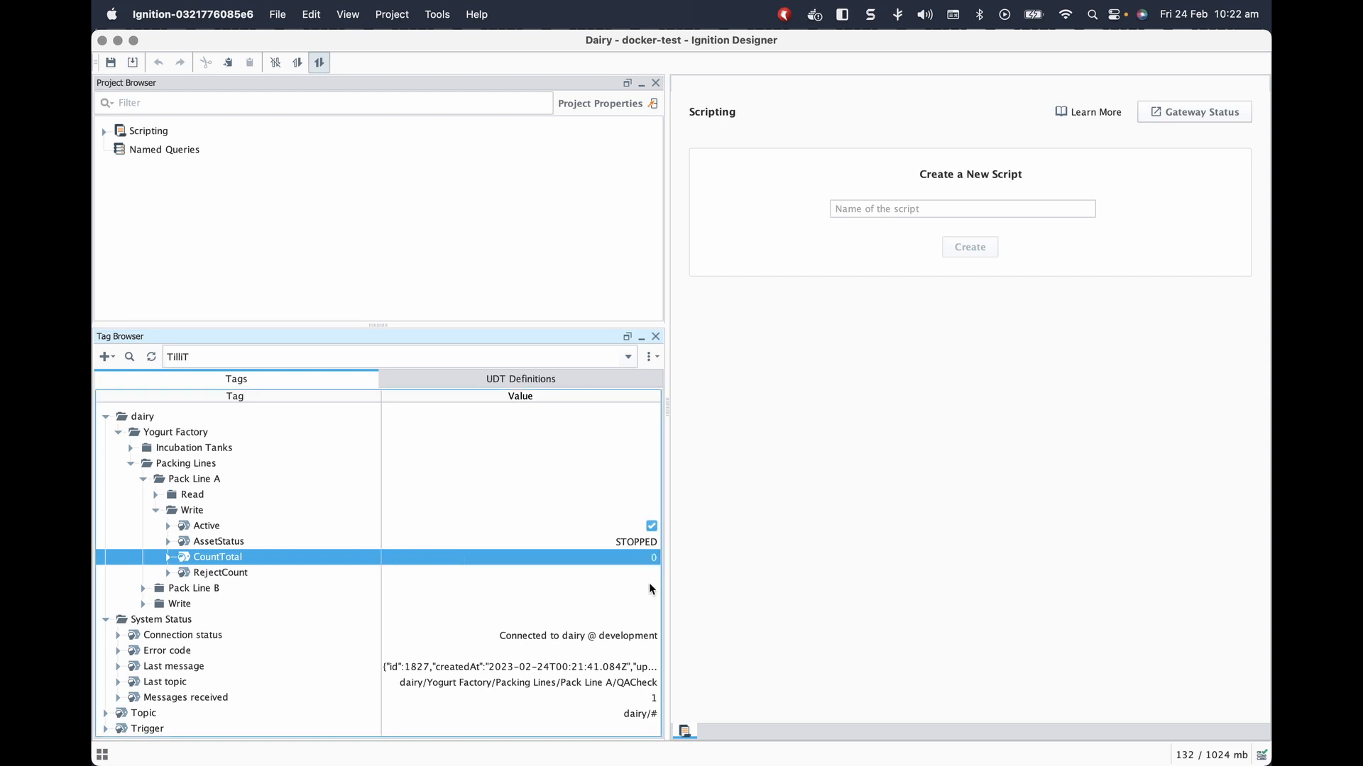
pyautogui.click(649, 573)
pyautogui.click(651, 572)
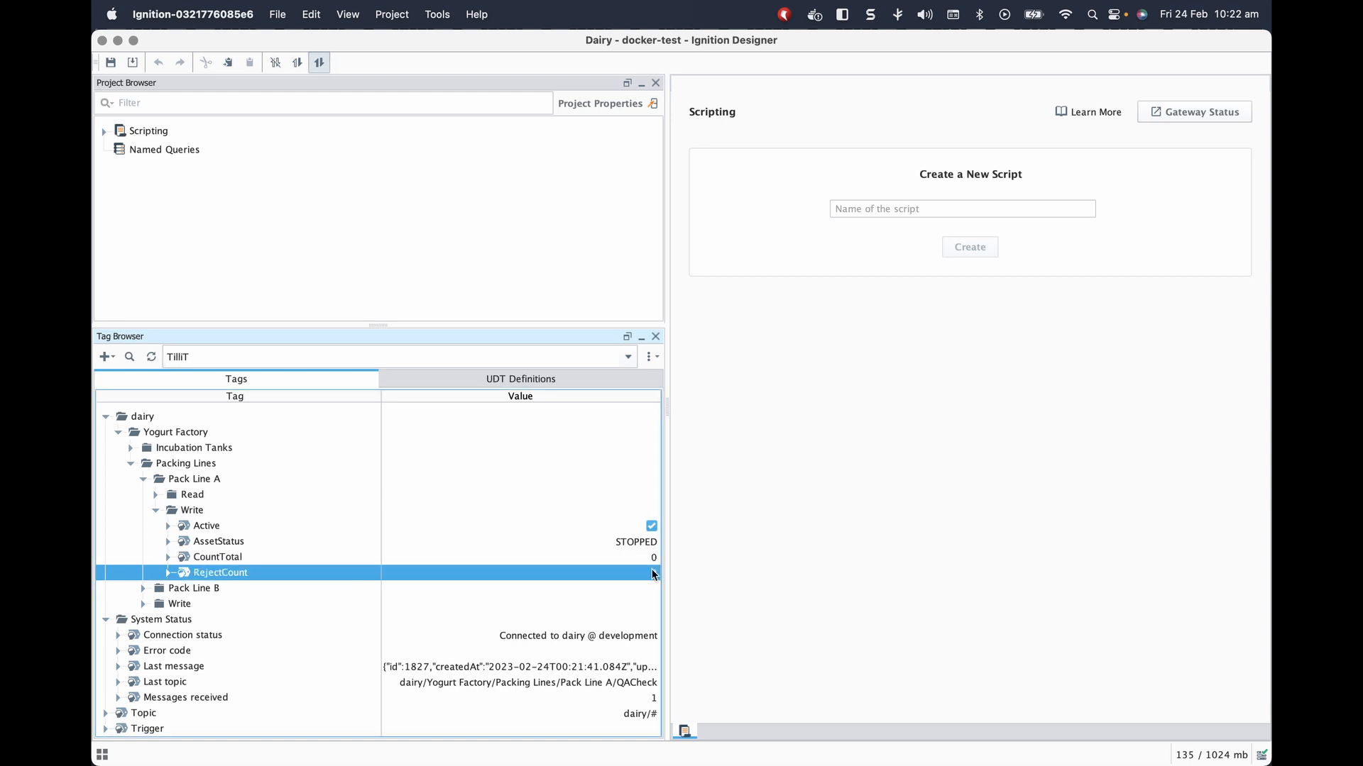
pyautogui.click(788, 552)
pyautogui.moveTo(460, 42); pyautogui.dragTo(875, 53)
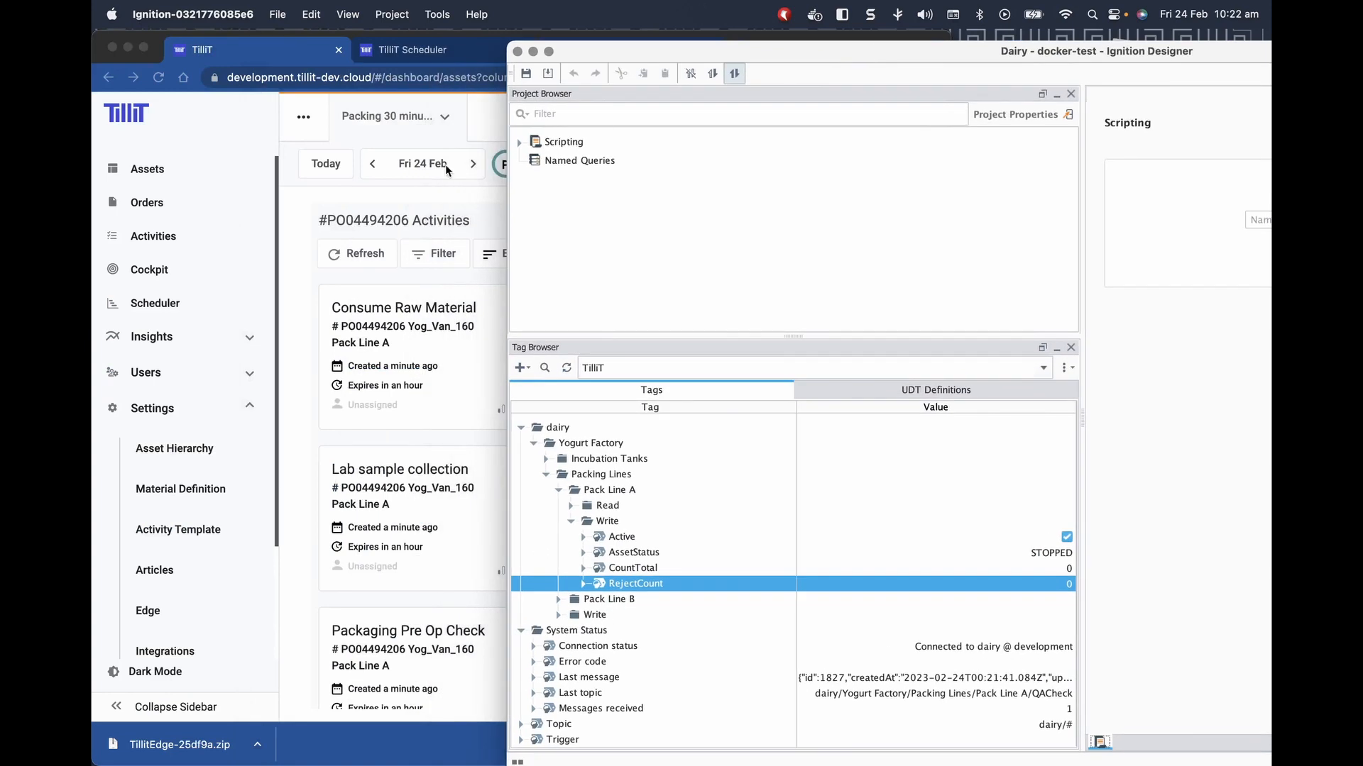
# Open Pack Line A in TilliT, fire the Trigger tag twice, and view its orders.
pyautogui.click(201, 186)
pyautogui.click(142, 172)
pyautogui.click(421, 404)
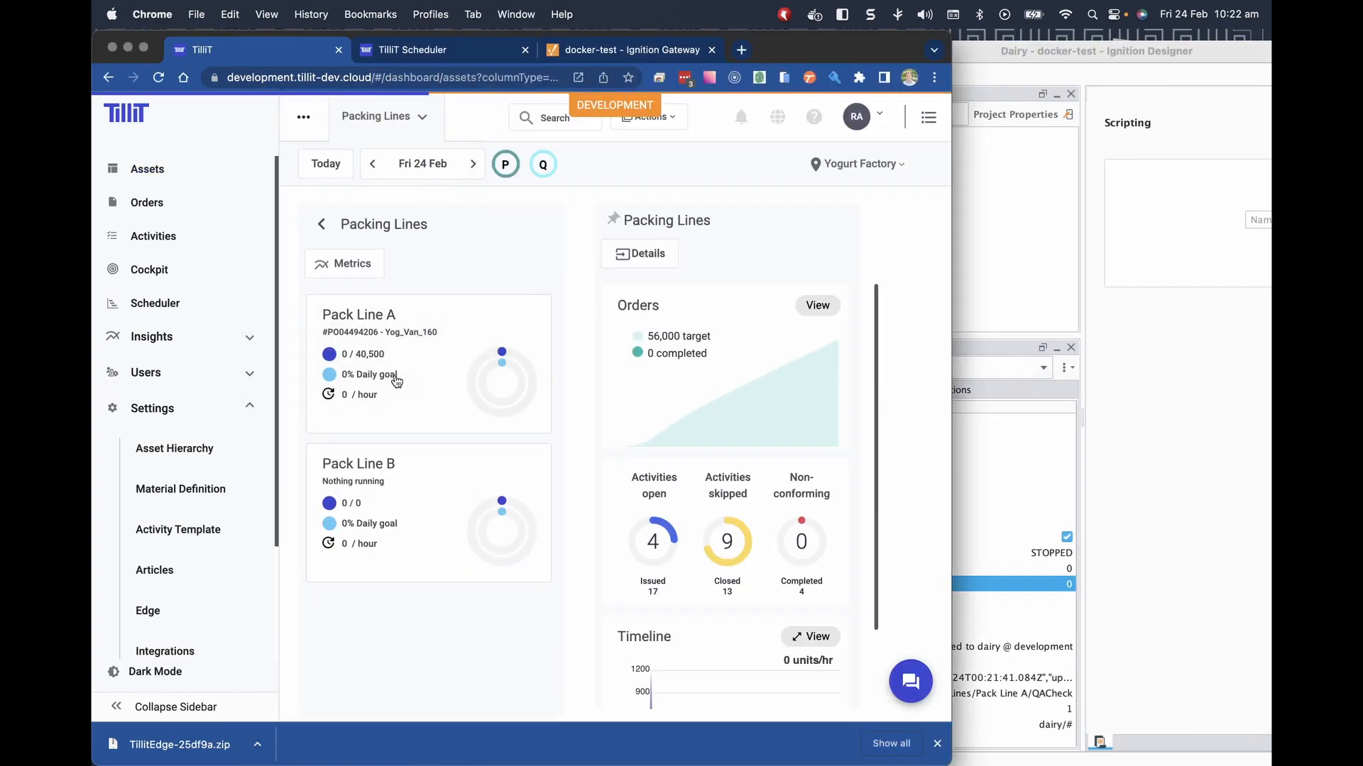
pyautogui.click(389, 375)
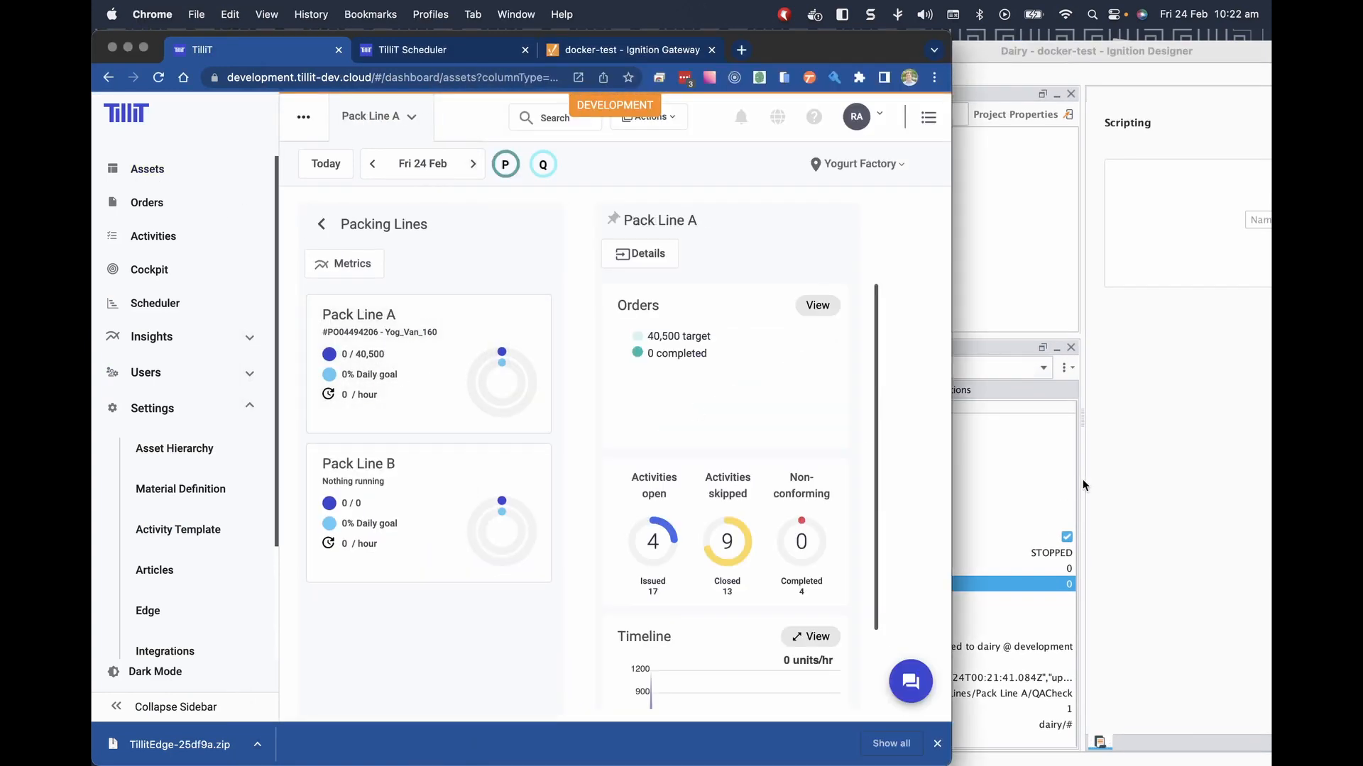
pyautogui.click(1165, 476)
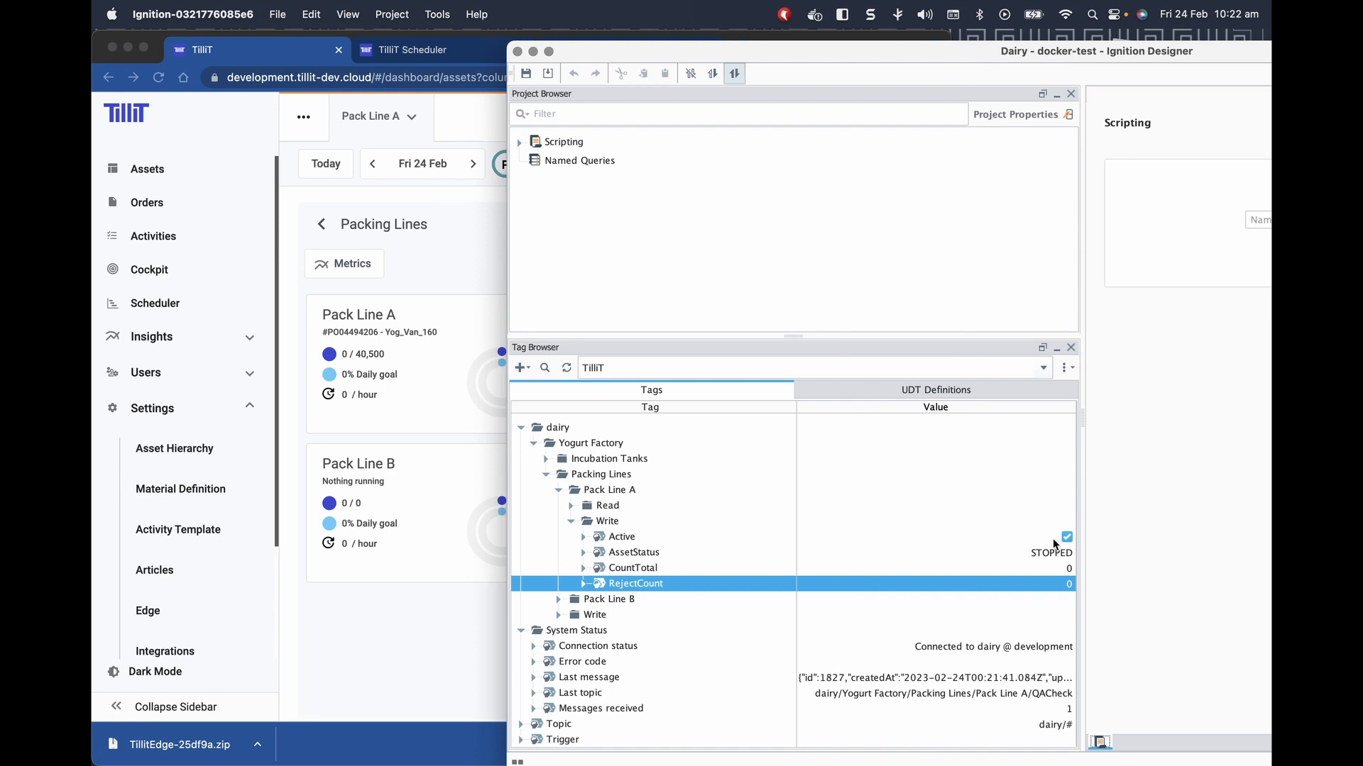
pyautogui.click(1063, 742)
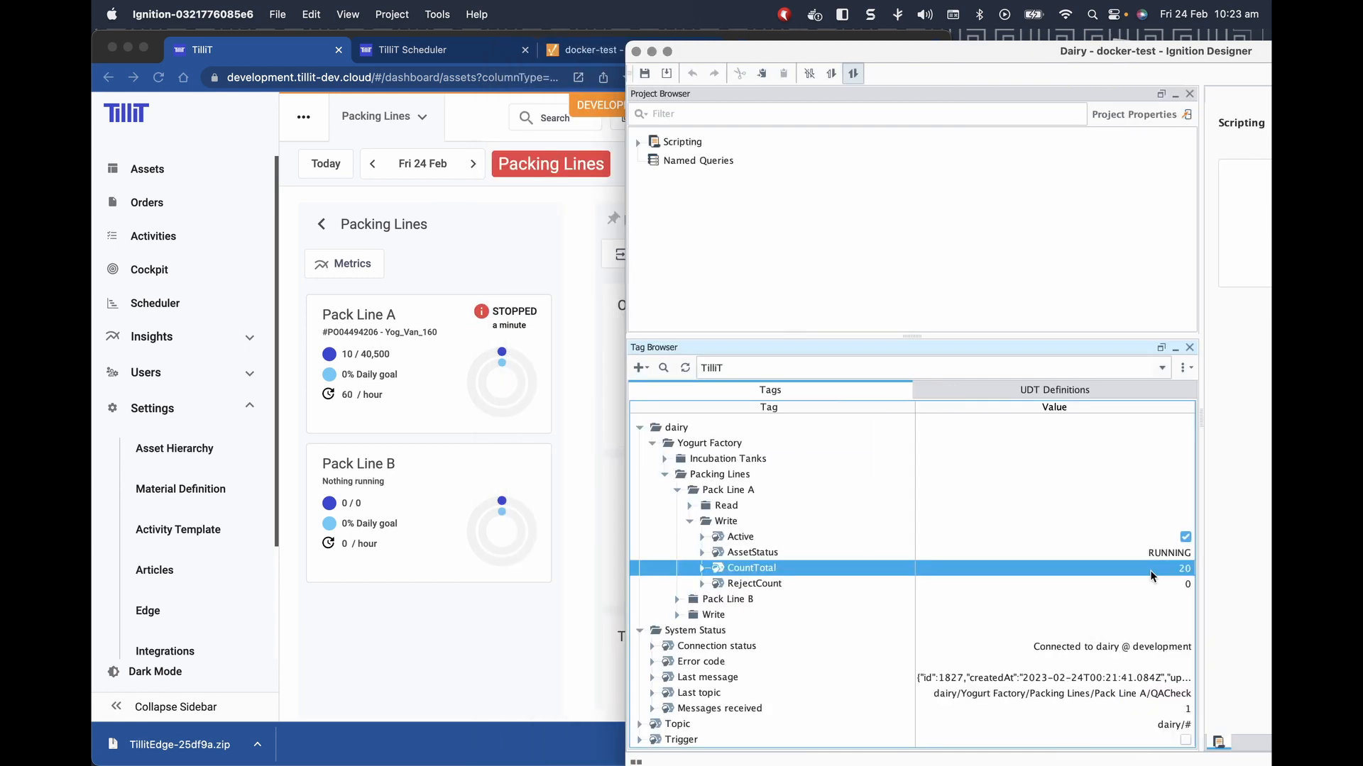
pyautogui.click(1186, 742)
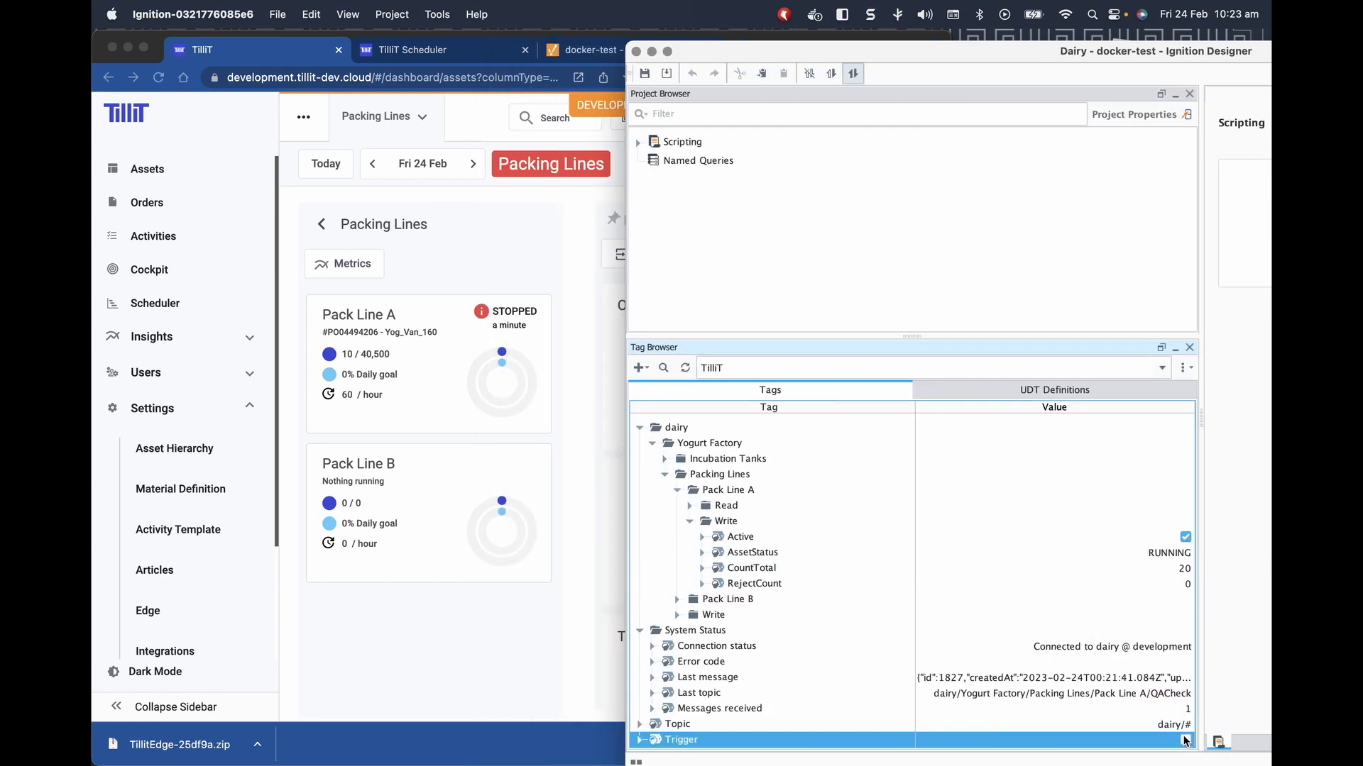
pyautogui.click(531, 369)
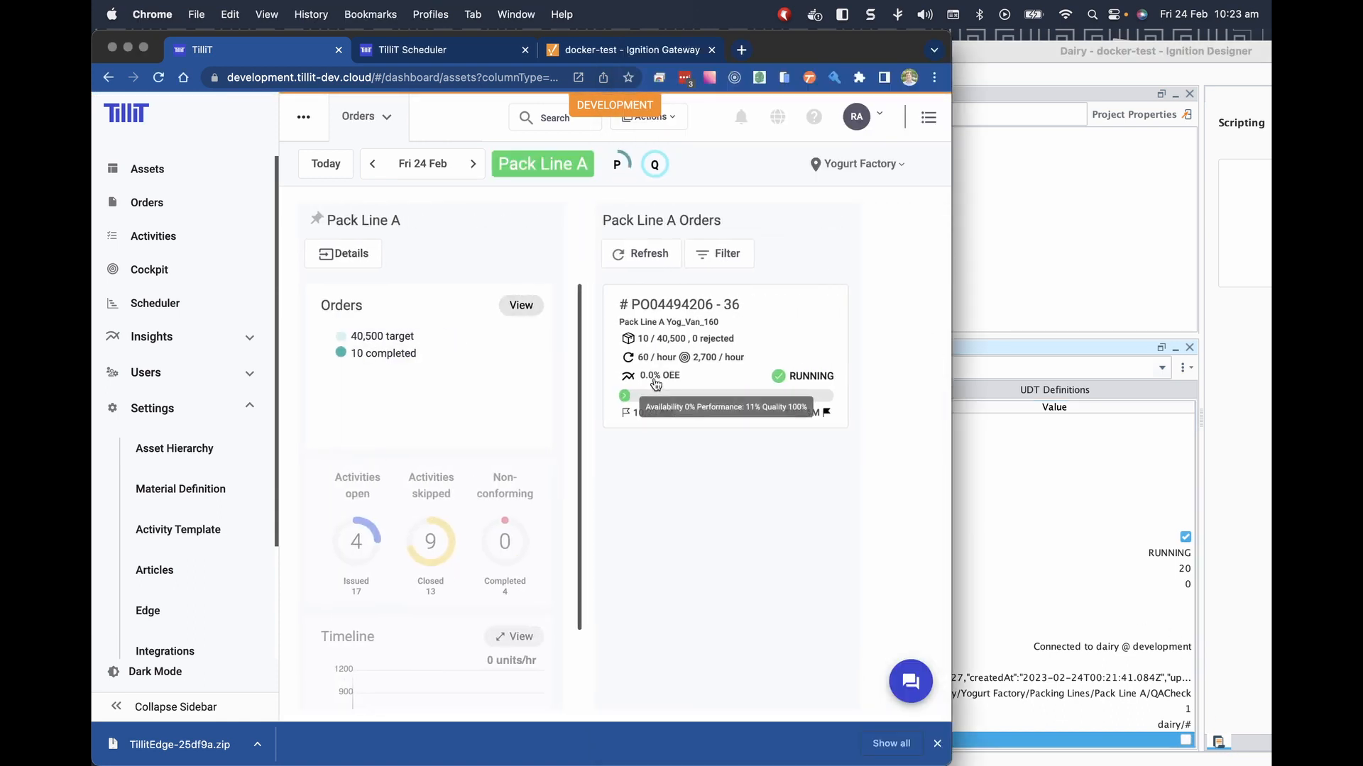
pyautogui.click(650, 392)
# Send CountTotal values 30 and then 35, firing the Trigger tag after each.
pyautogui.click(991, 521)
pyautogui.click(1115, 569)
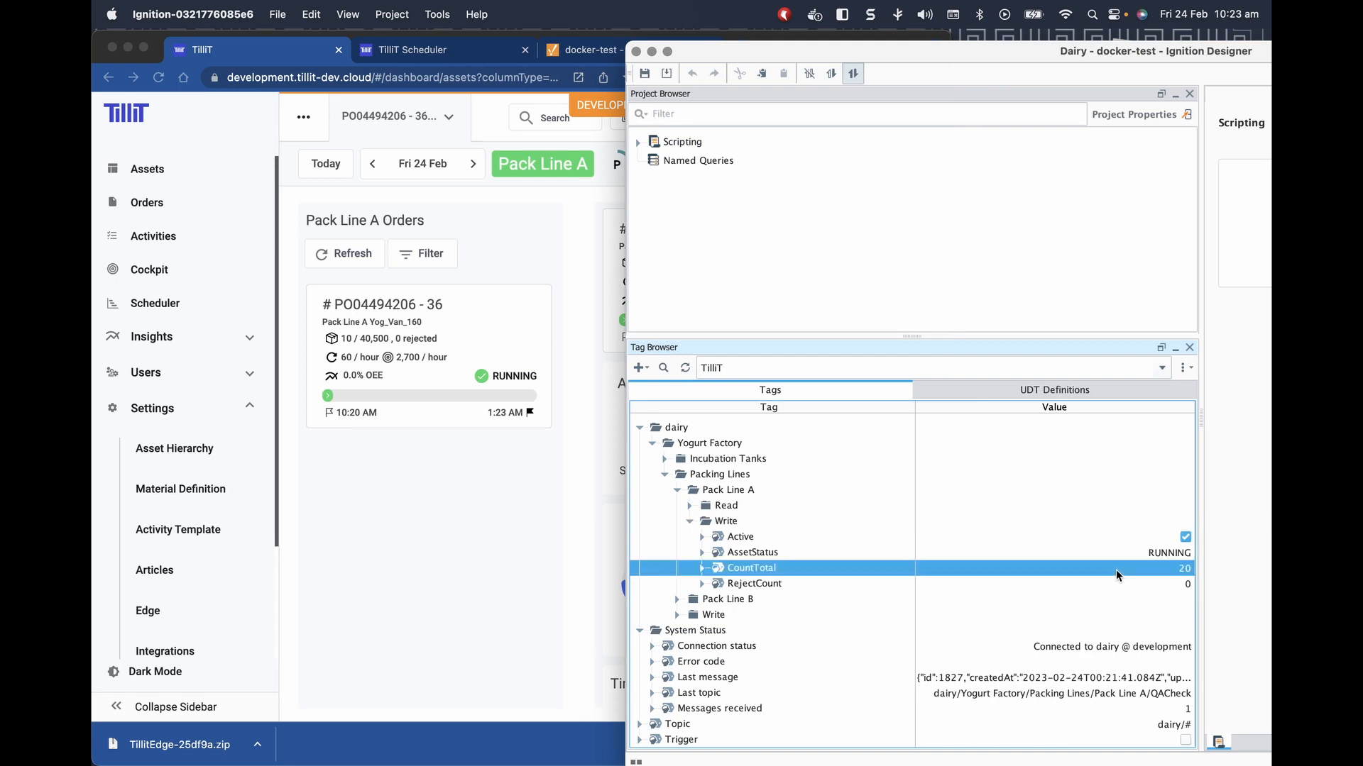
pyautogui.click(1116, 569)
pyautogui.write('30')
pyautogui.click(1185, 742)
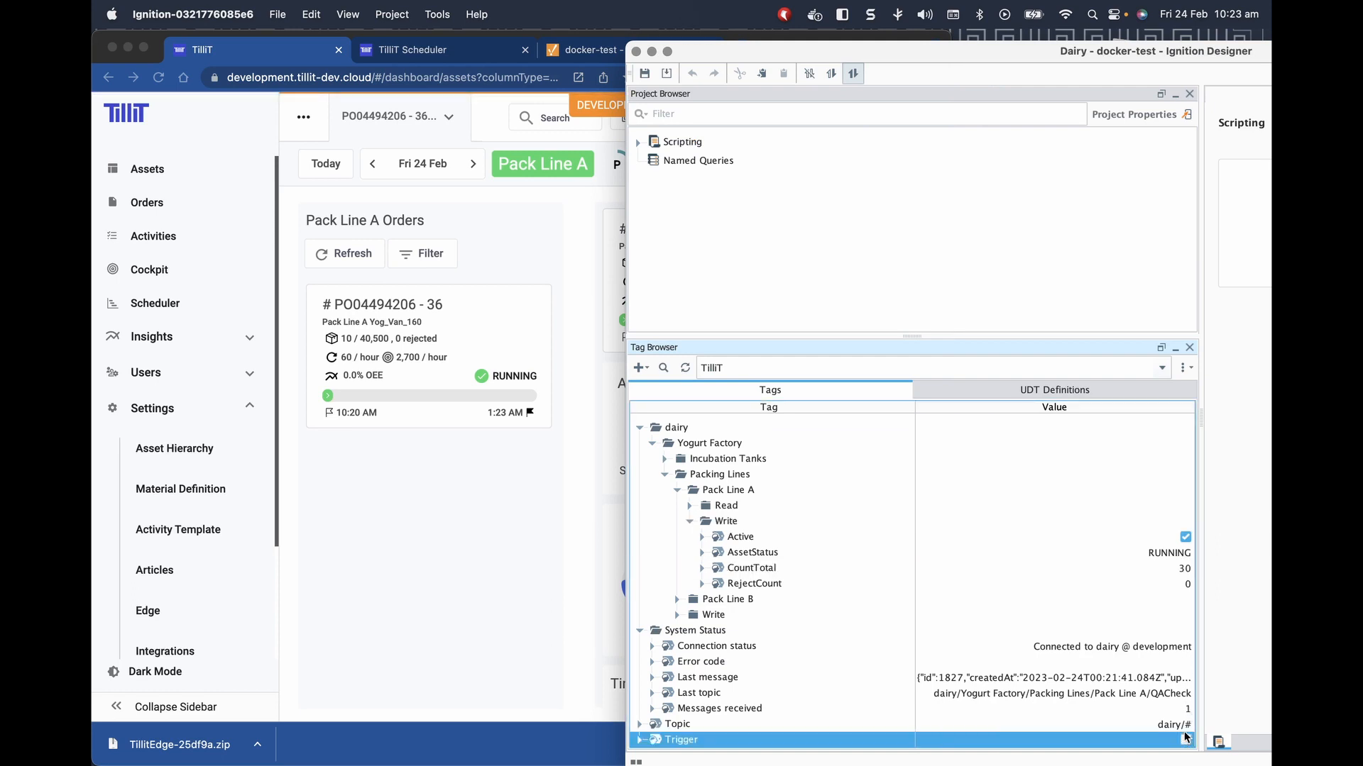
pyautogui.click(1171, 569)
pyautogui.click(1171, 568)
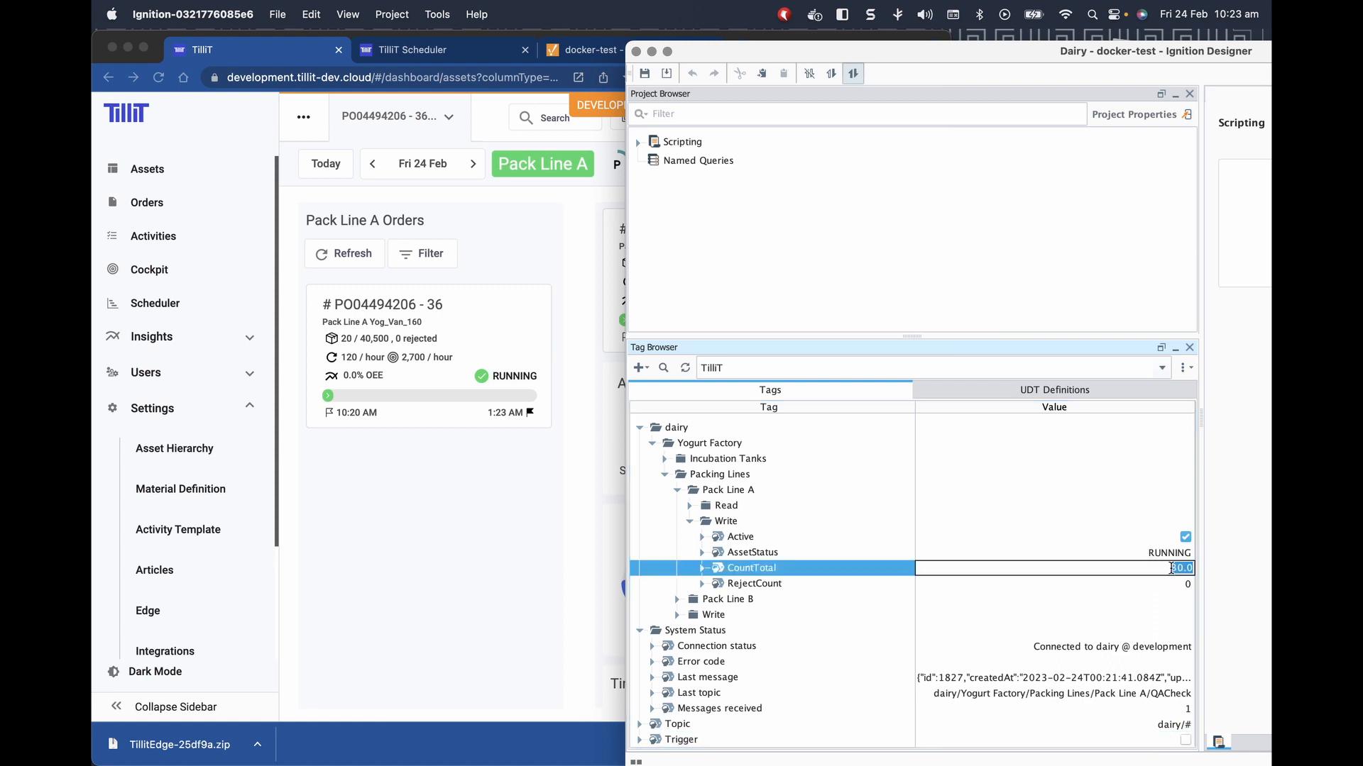
pyautogui.write('35')
pyautogui.press('Return')
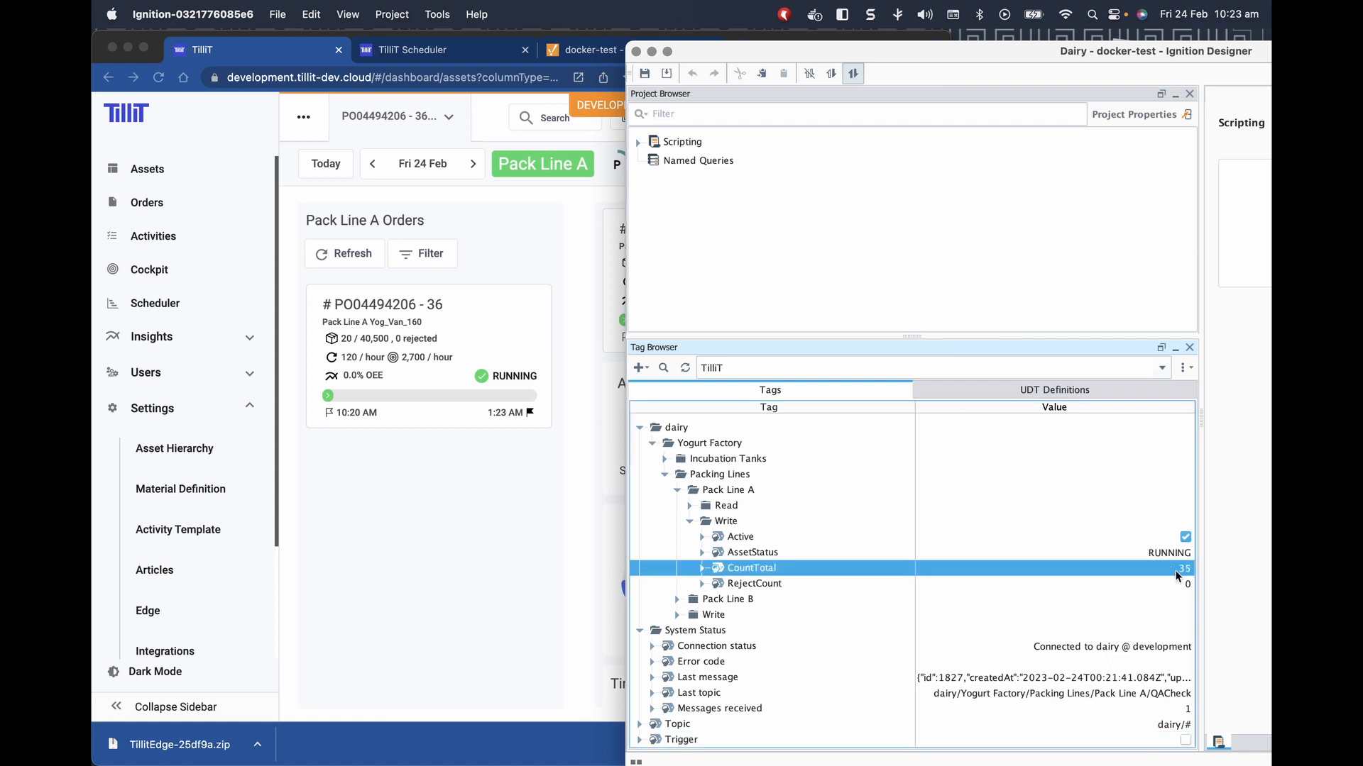
pyautogui.click(1186, 741)
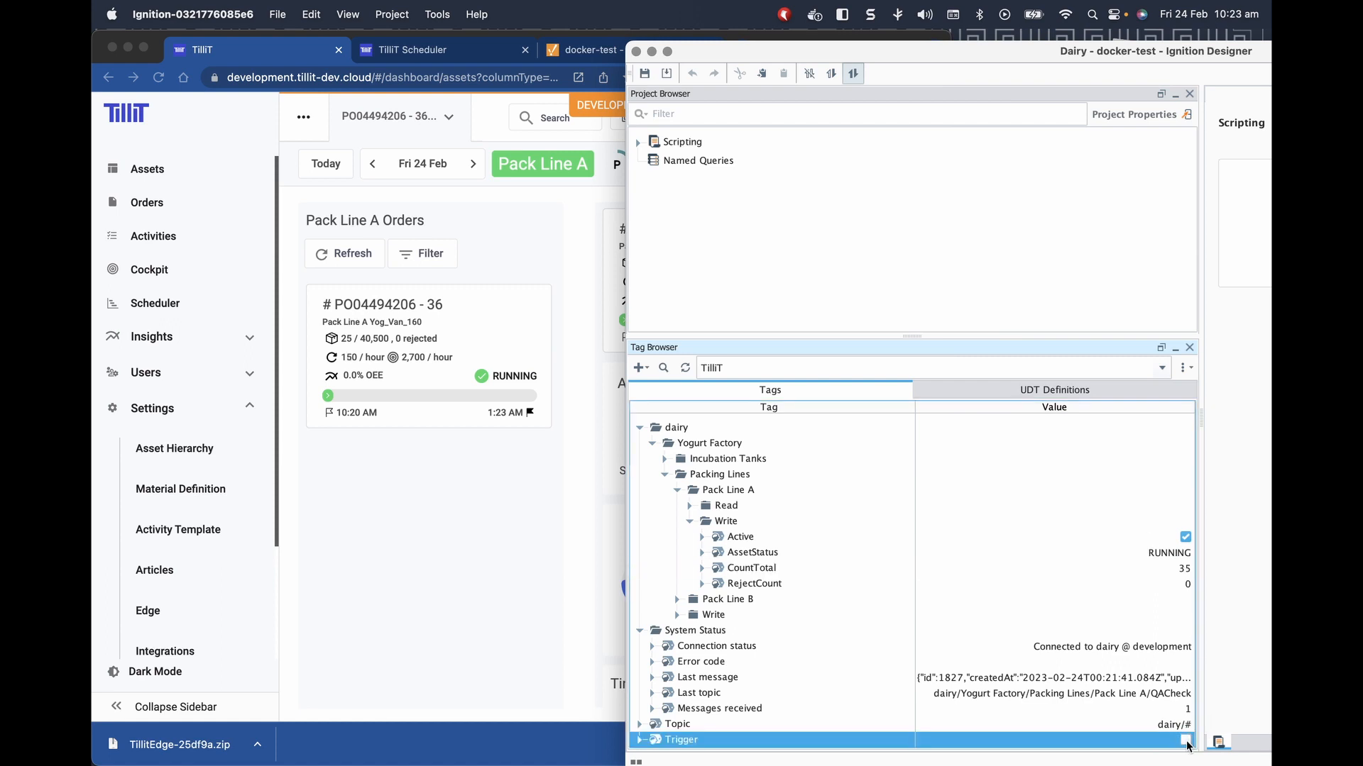
# Re-enter CountTotal as 30 and fire the Trigger tag again.
pyautogui.doubleClick(1179, 569)
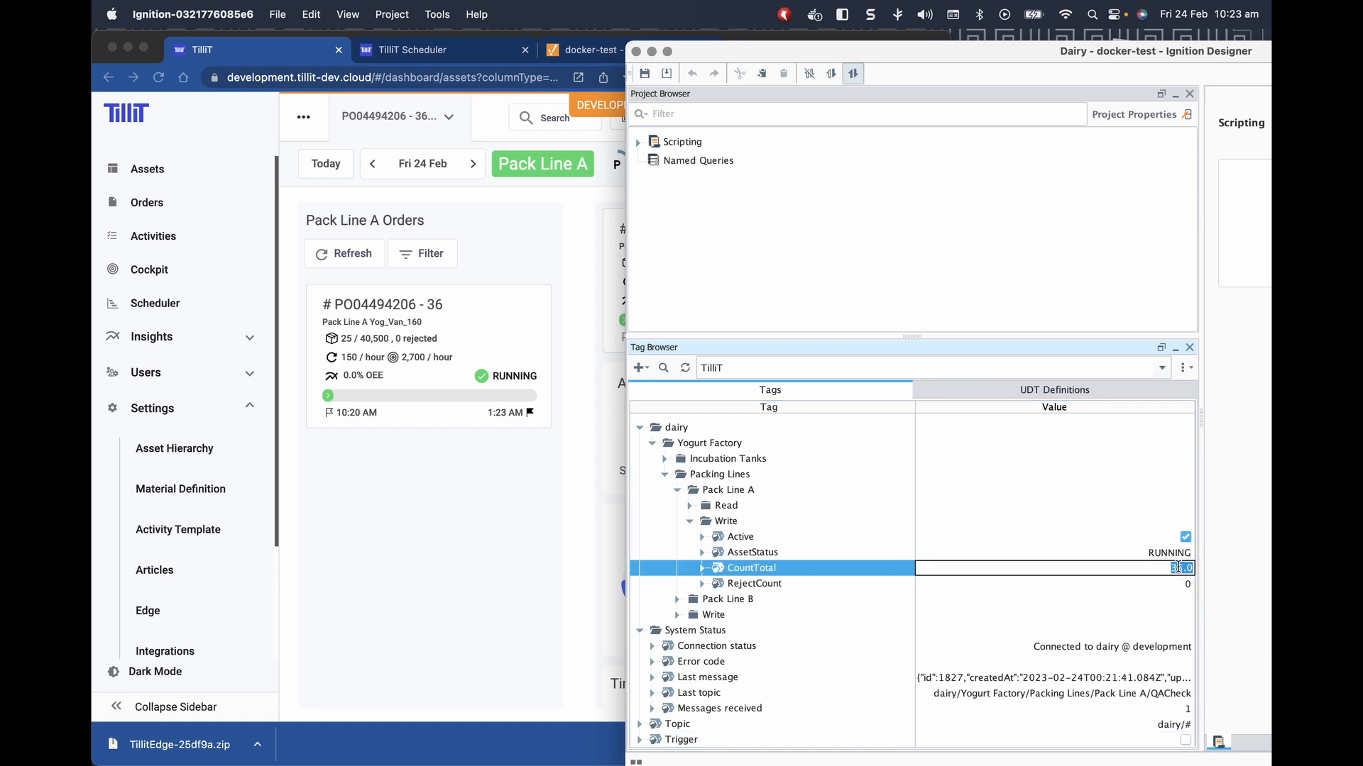
pyautogui.write('30')
pyautogui.press('Return')
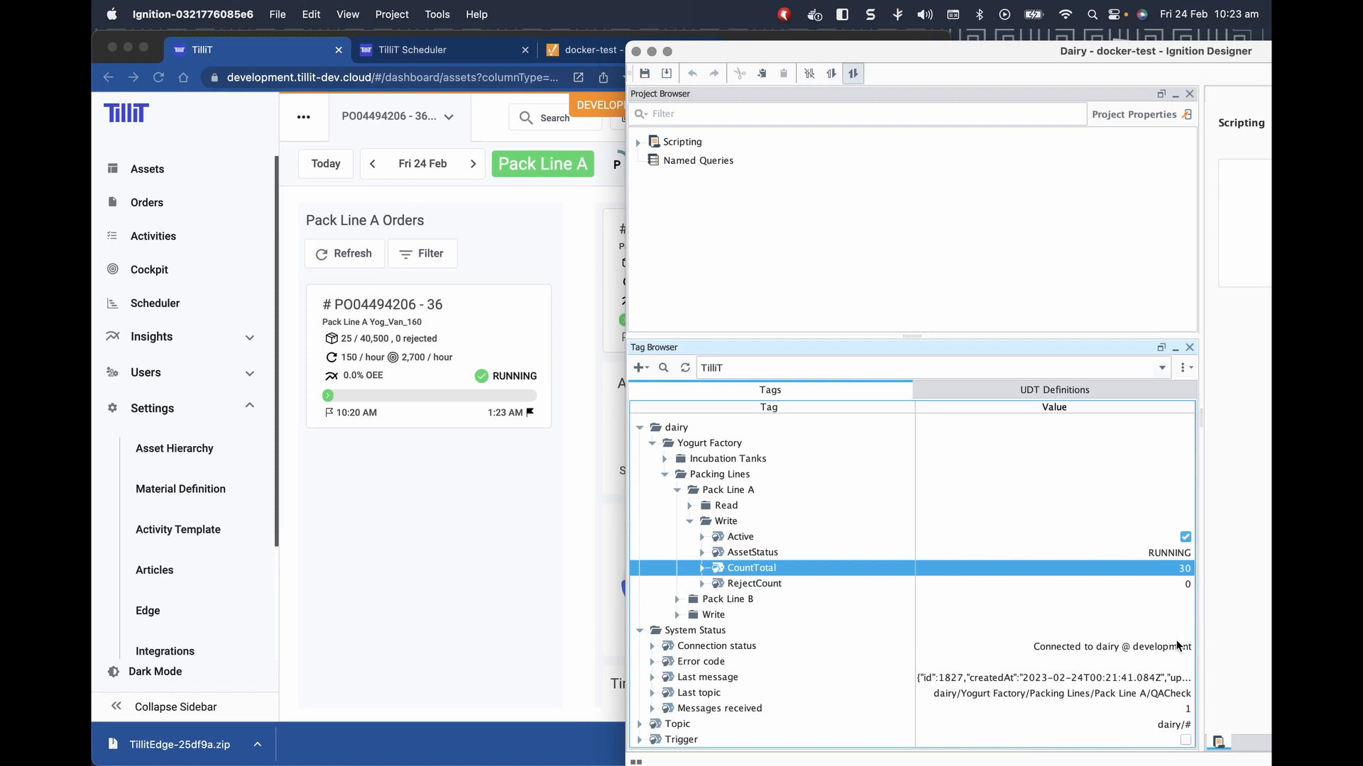
pyautogui.write('0')
pyautogui.press('Escape')
pyautogui.click(1188, 740)
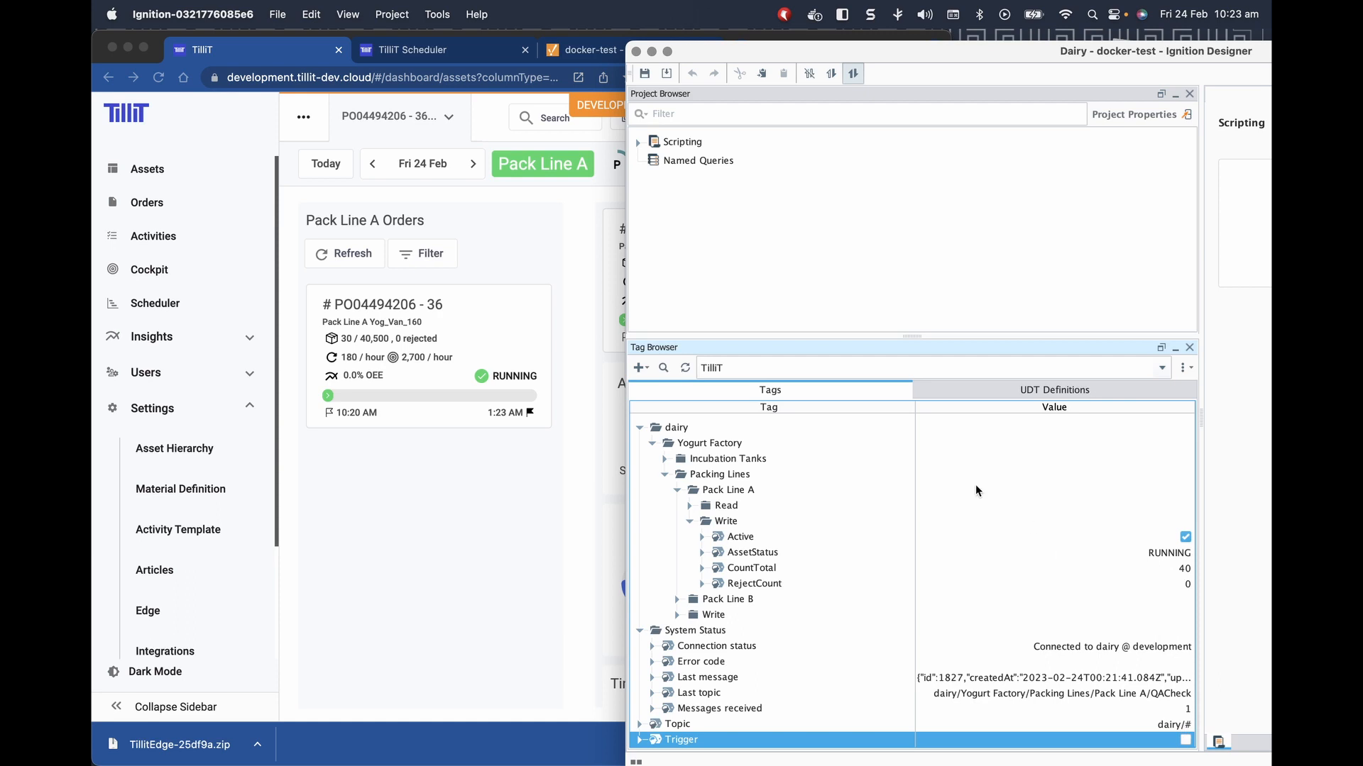
pyautogui.moveTo(827, 52); pyautogui.dragTo(376, 41)
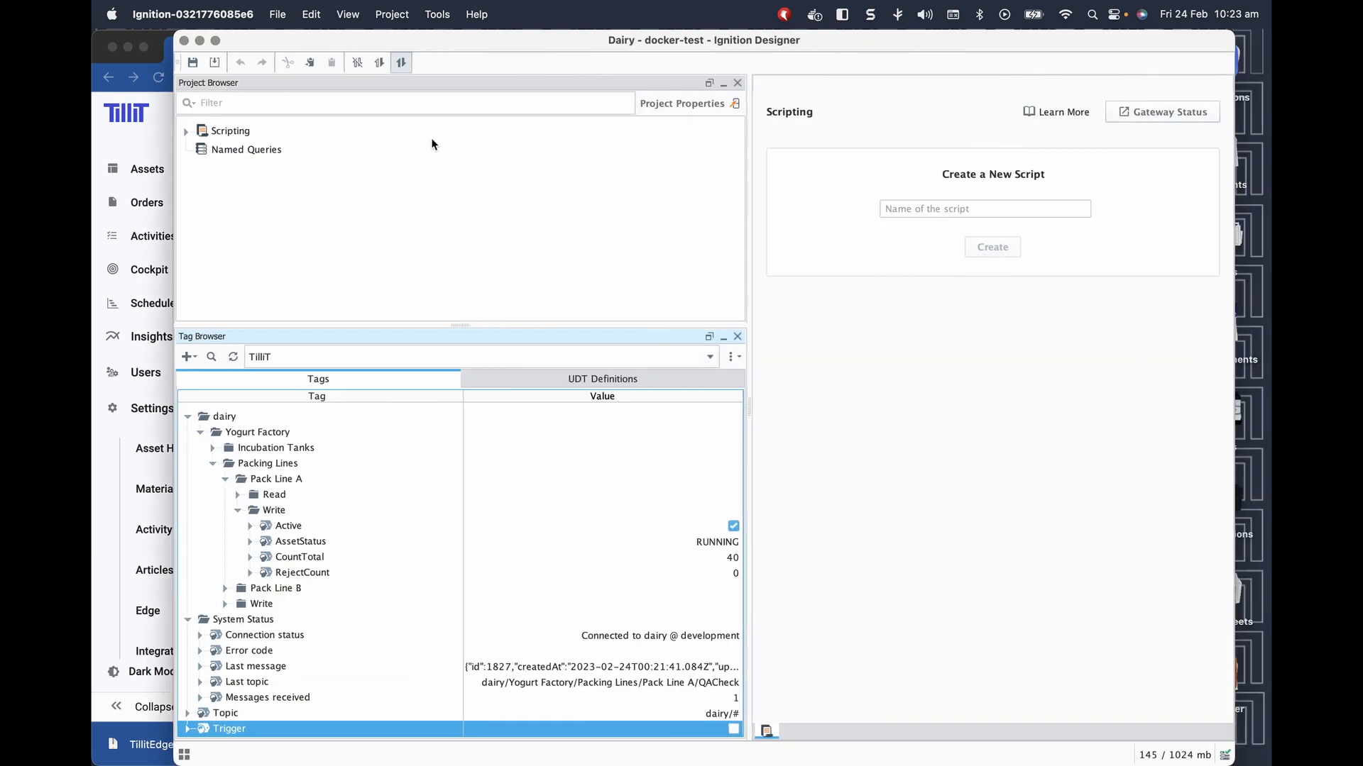
# Switch the Tag Browser to the default provider and create a New Standard Tag.
pyautogui.click(311, 363)
pyautogui.click(300, 404)
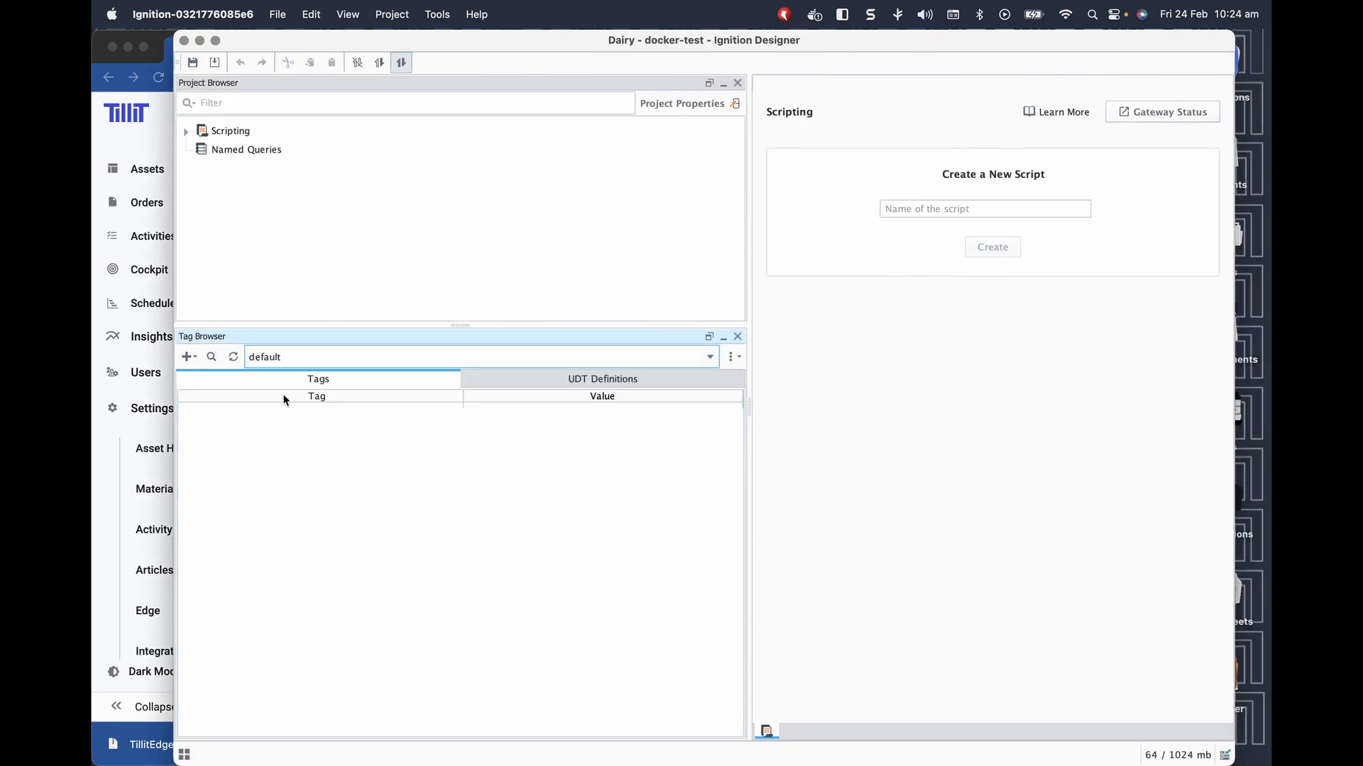
pyautogui.click(186, 358)
pyautogui.moveTo(253, 452)
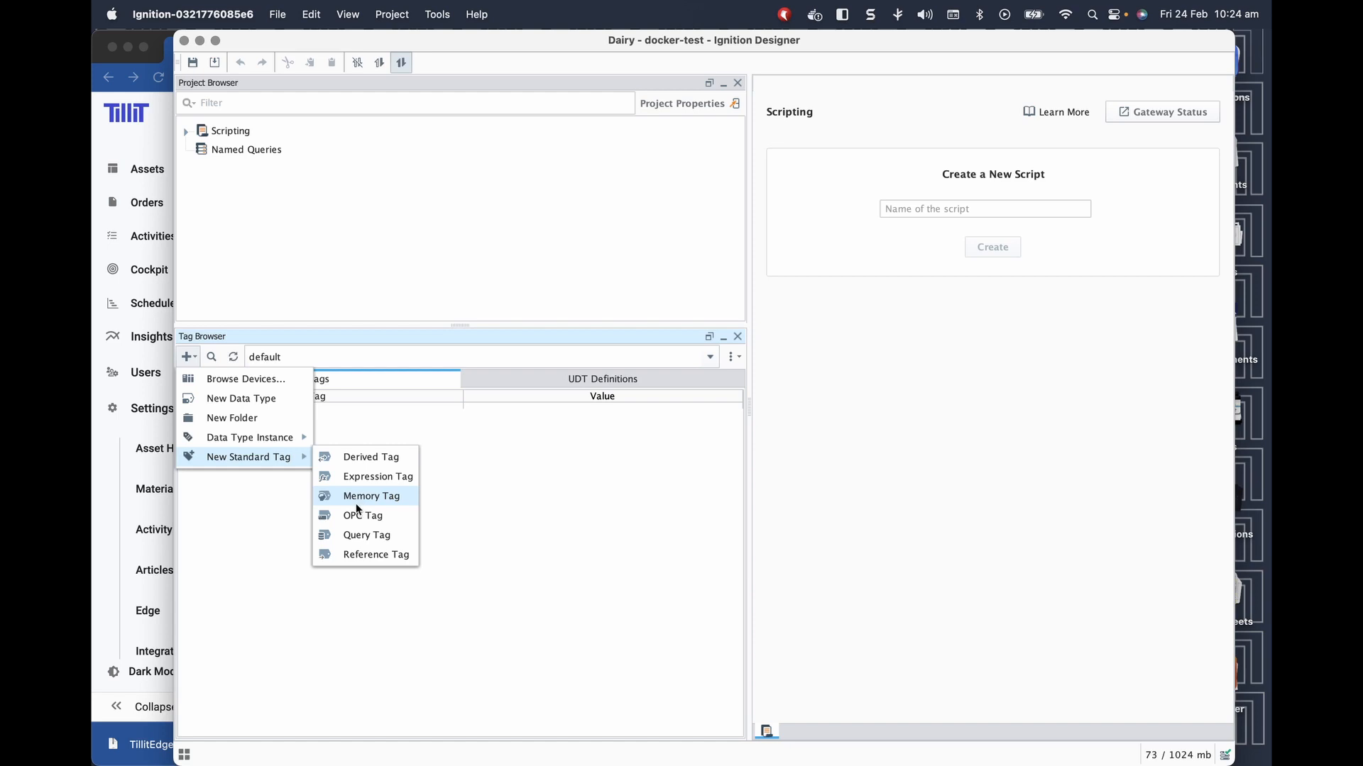
pyautogui.click(363, 497)
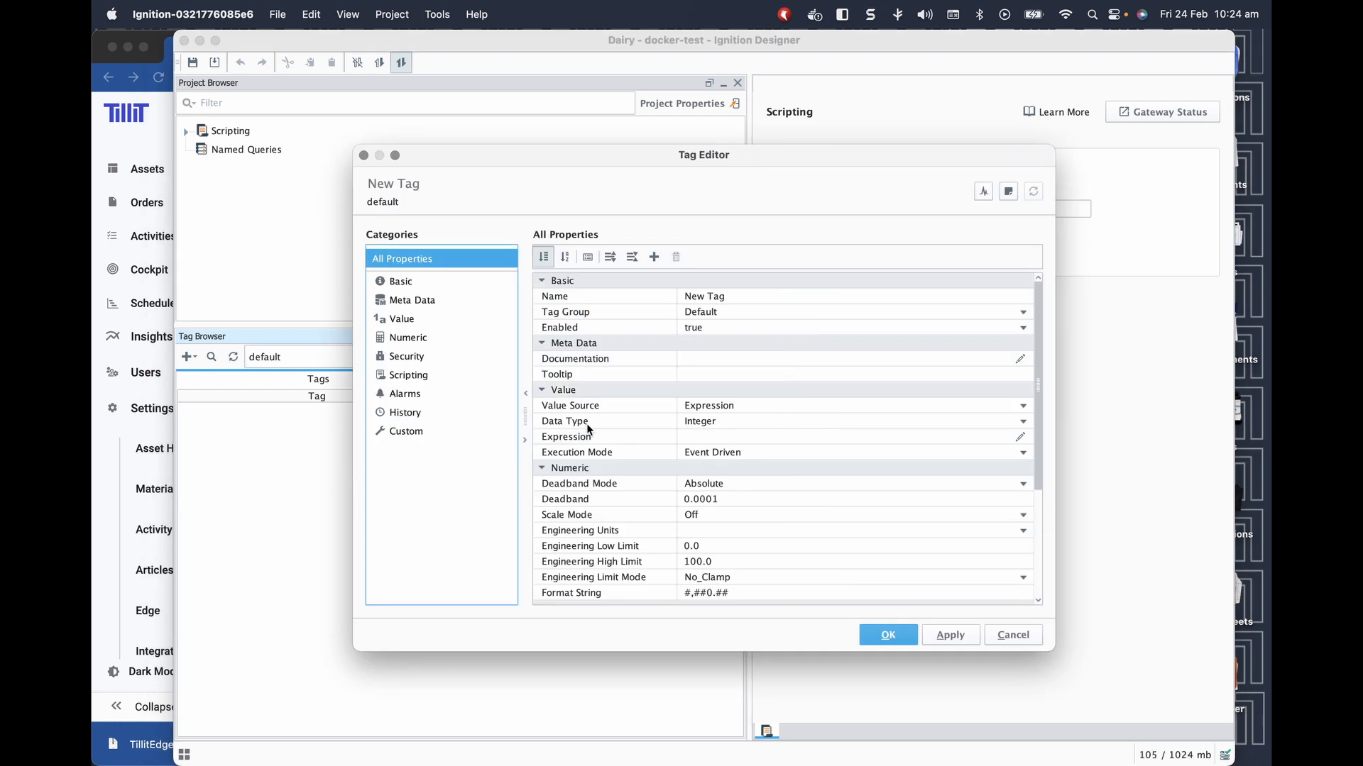
# Add a Value Changed script and type system.tillit.core.orderManager.sta using autocomplete.
pyautogui.click(421, 380)
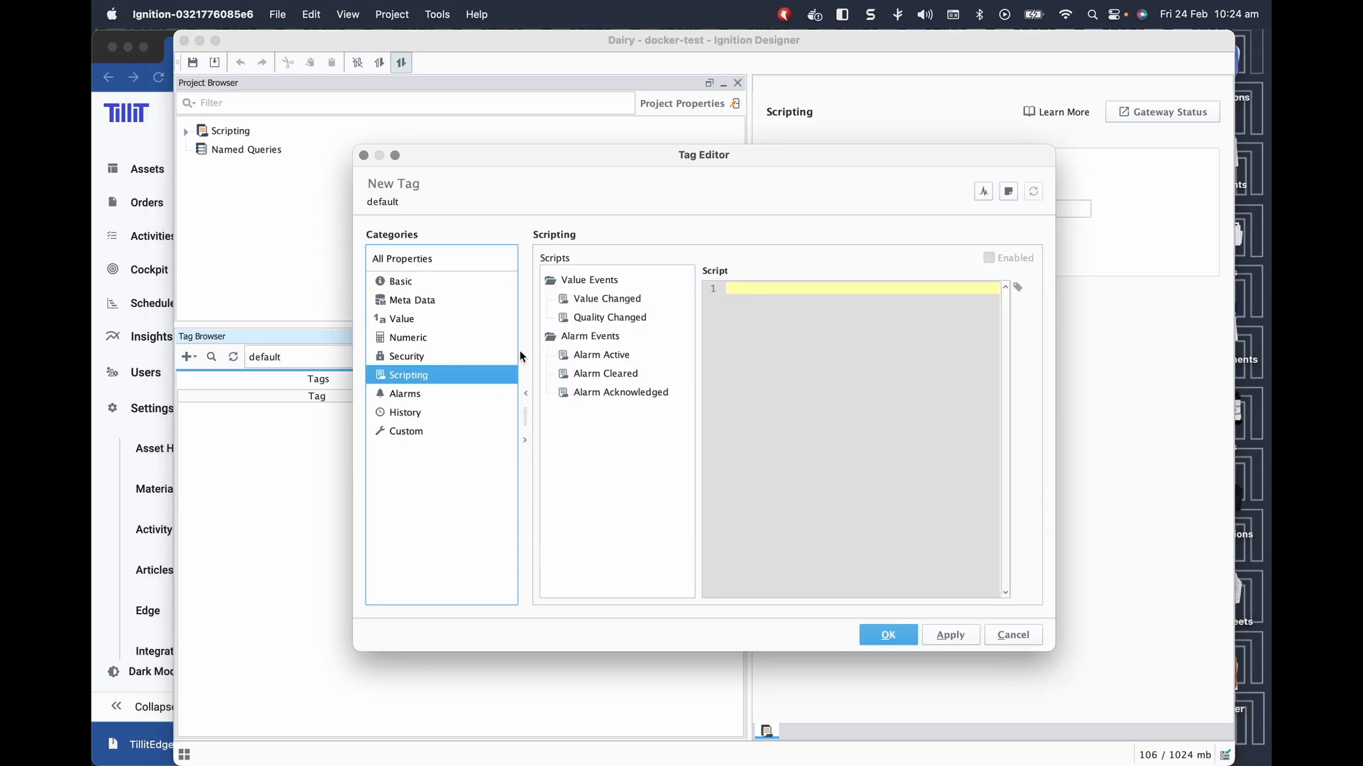
pyautogui.click(606, 298)
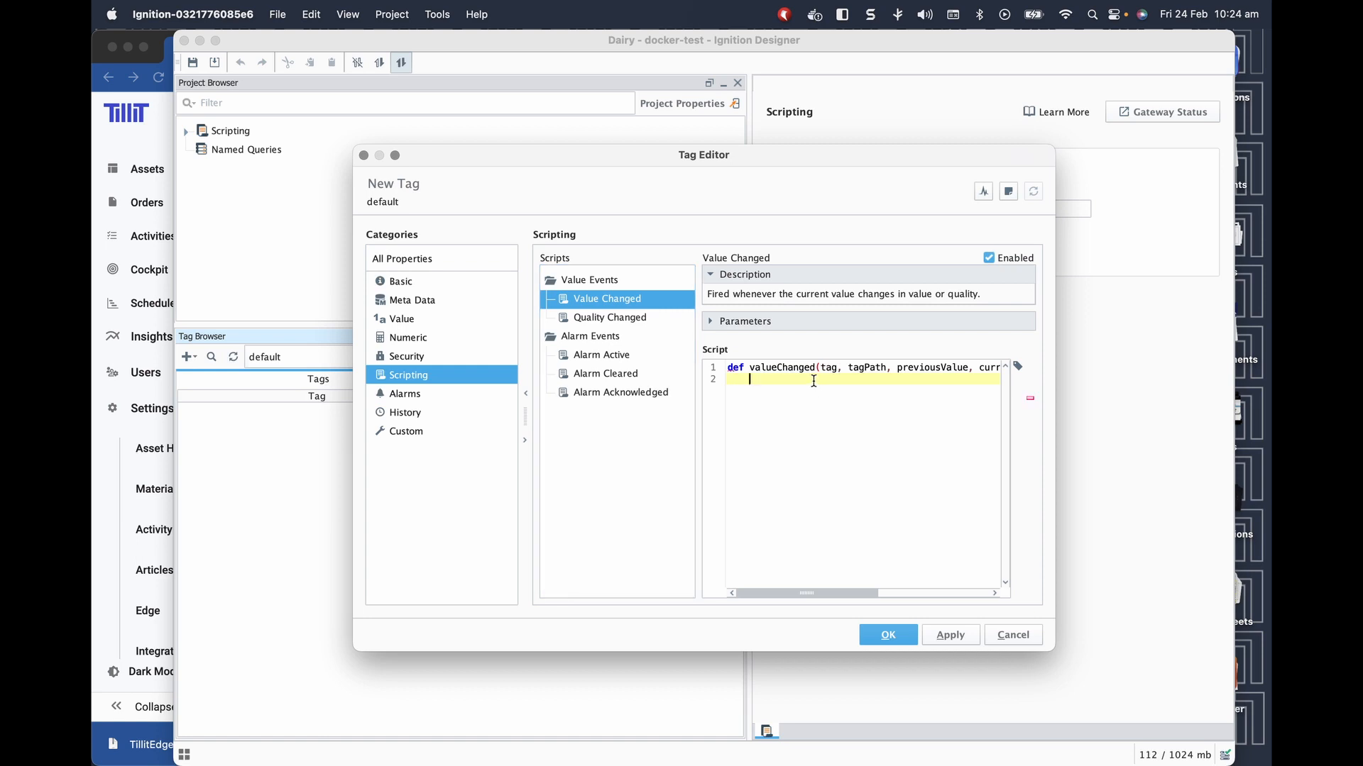
pyautogui.write('system.')
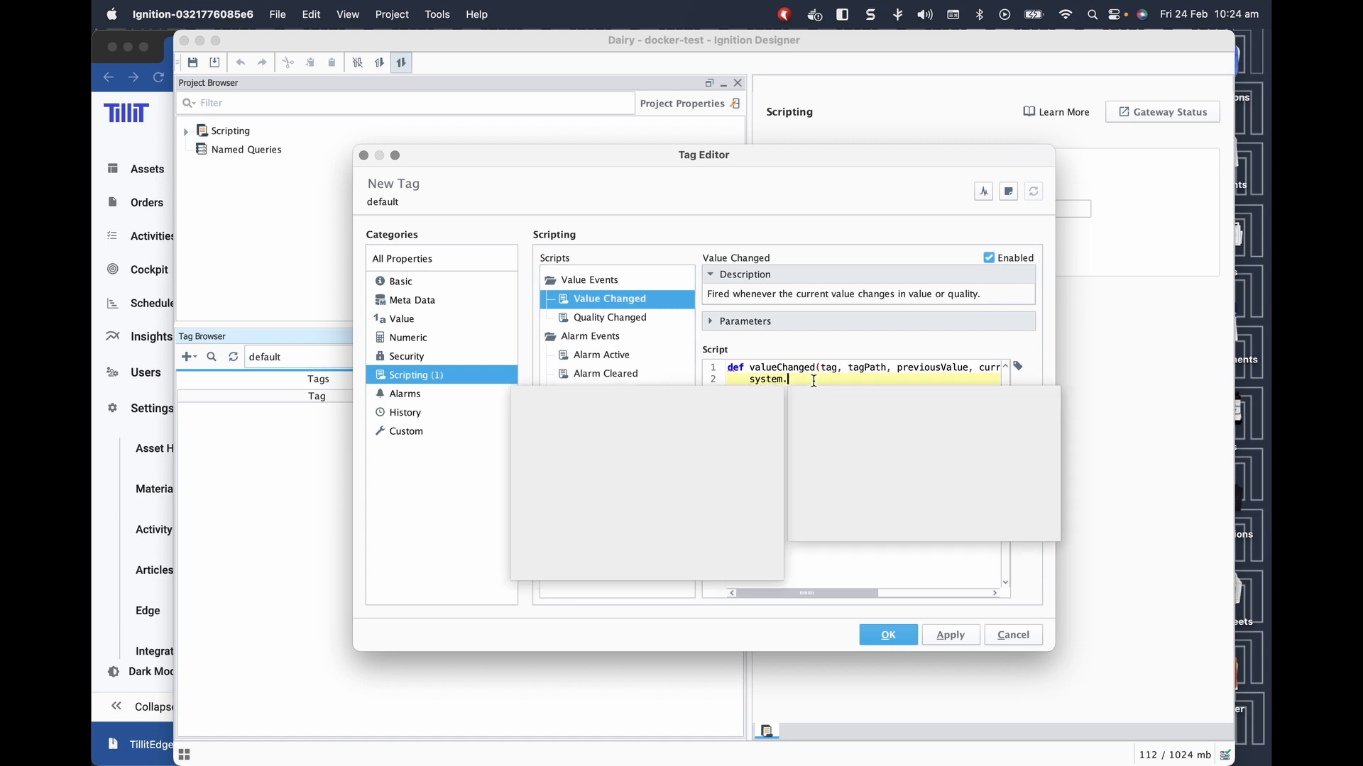
pyautogui.write('tillit')
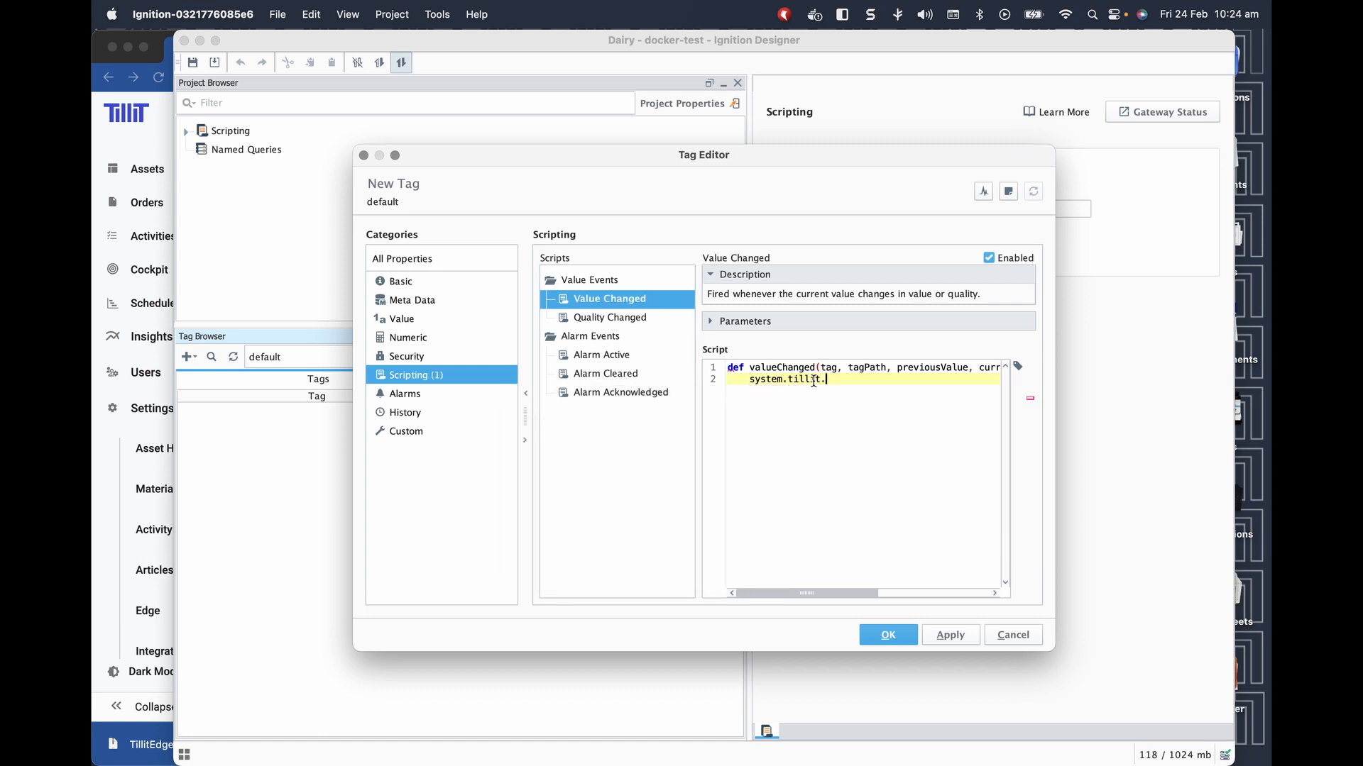
pyautogui.write('.')
pyautogui.press('Return')
pyautogui.write('.')
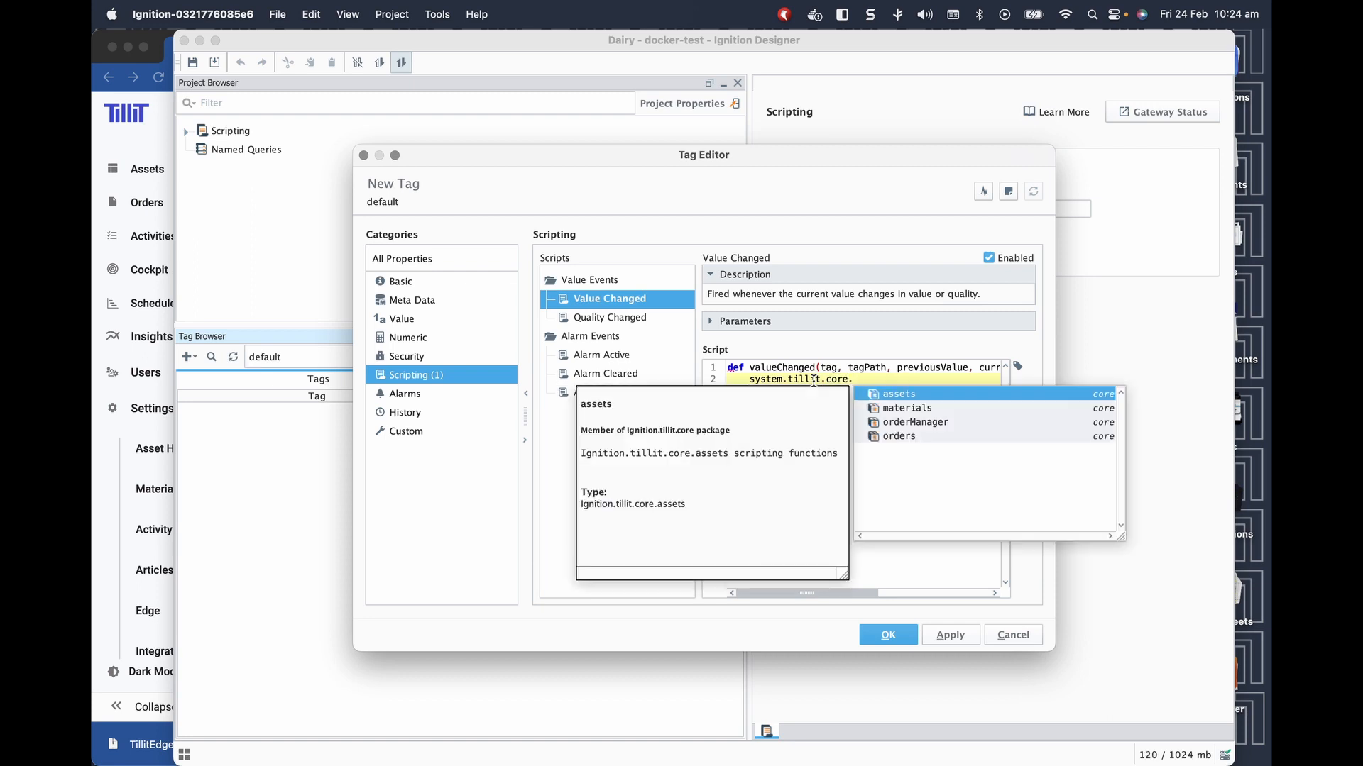
pyautogui.press('Down')
pyautogui.press('Down')
pyautogui.press('Return')
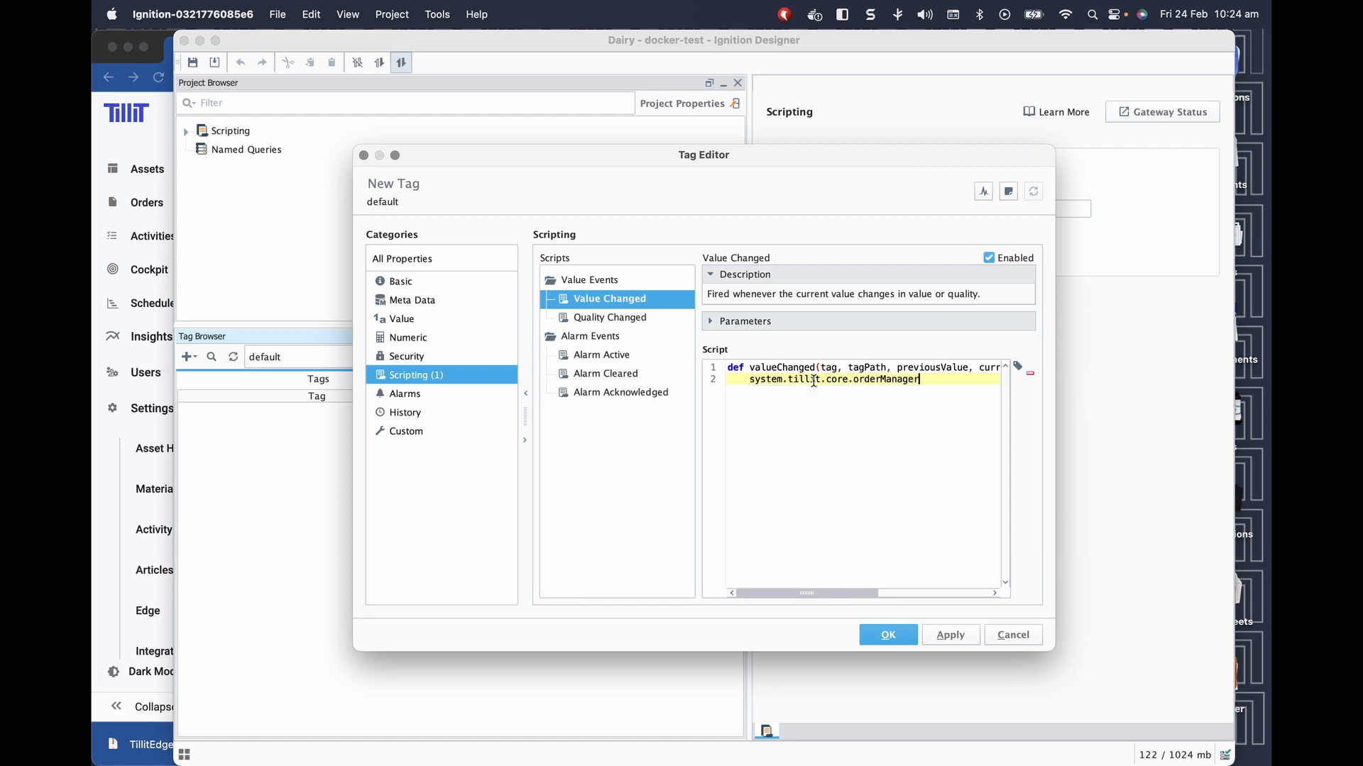
pyautogui.write('.sta')
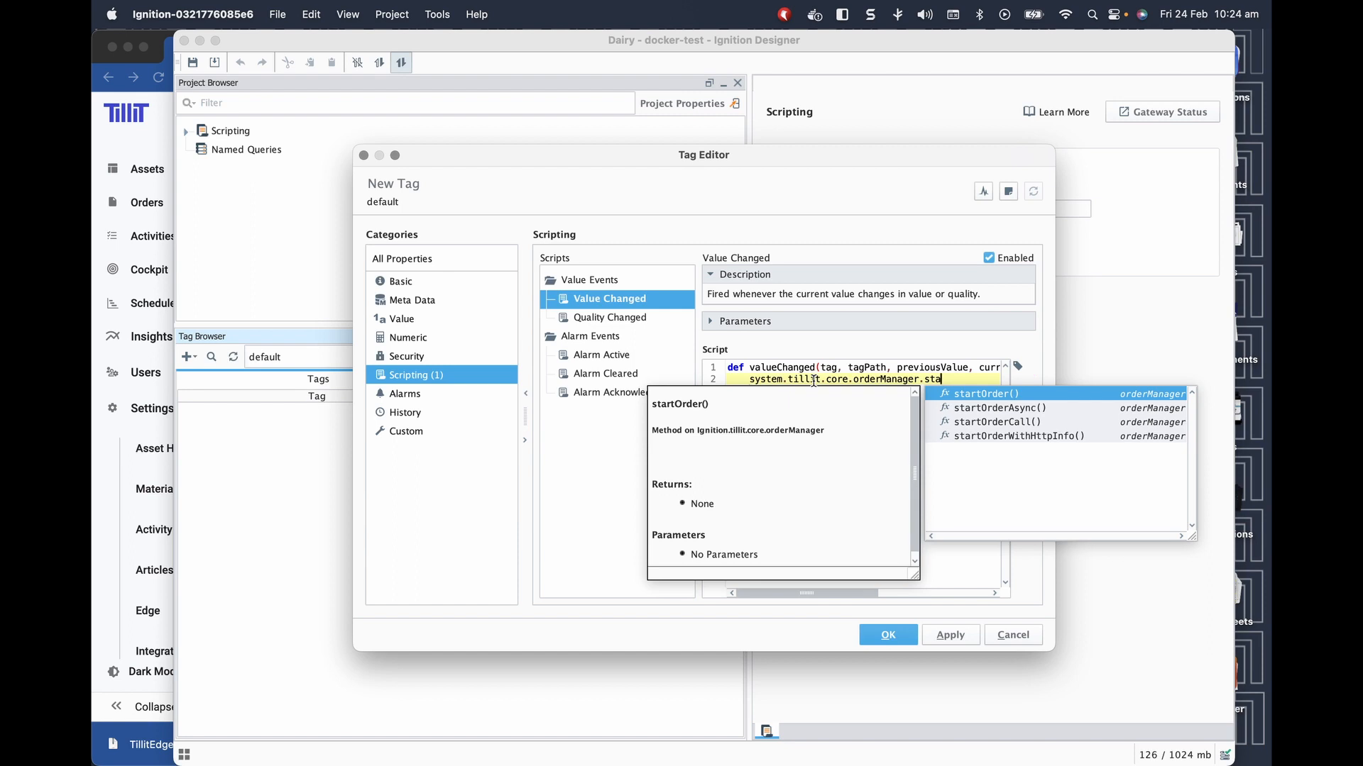
pyautogui.click(979, 604)
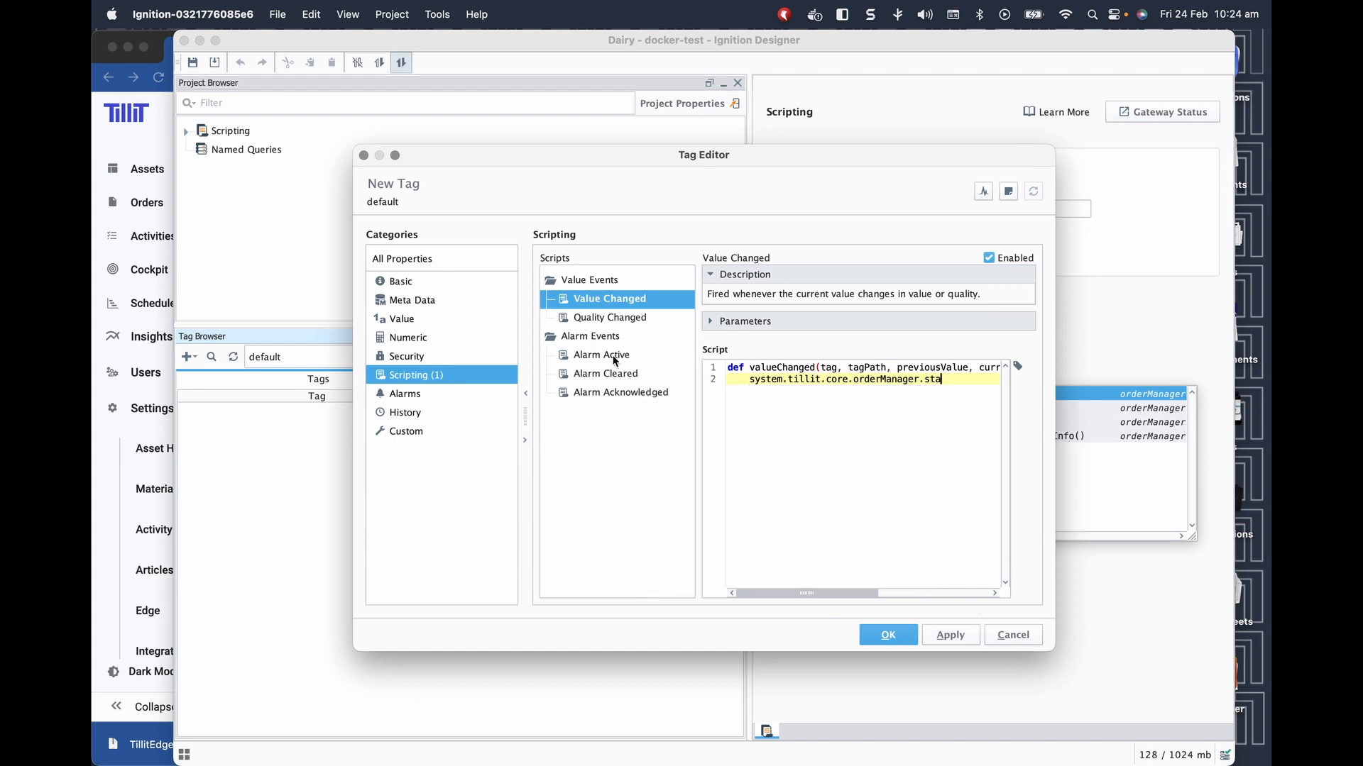